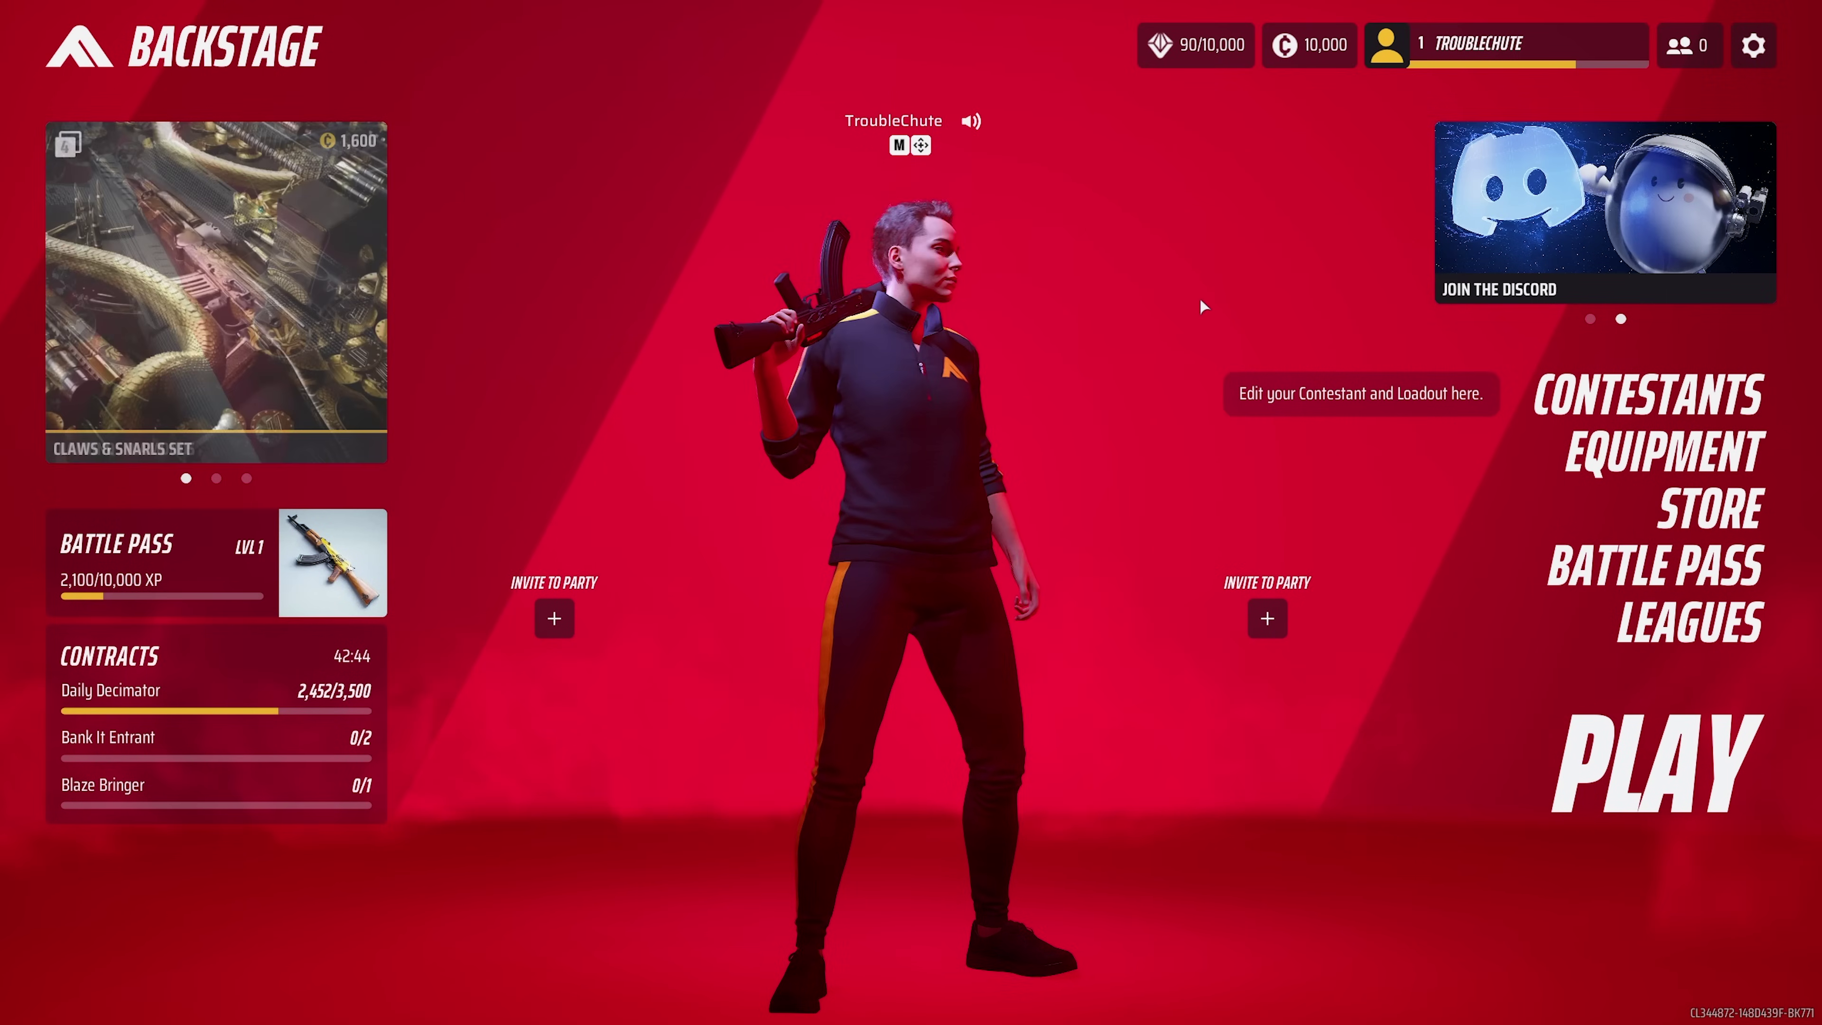
- Open the Video tab of the game's settings
{"action": "left_click", "coordinate": [1755, 48]}
{"action": "left_click", "coordinate": [911, 439]}
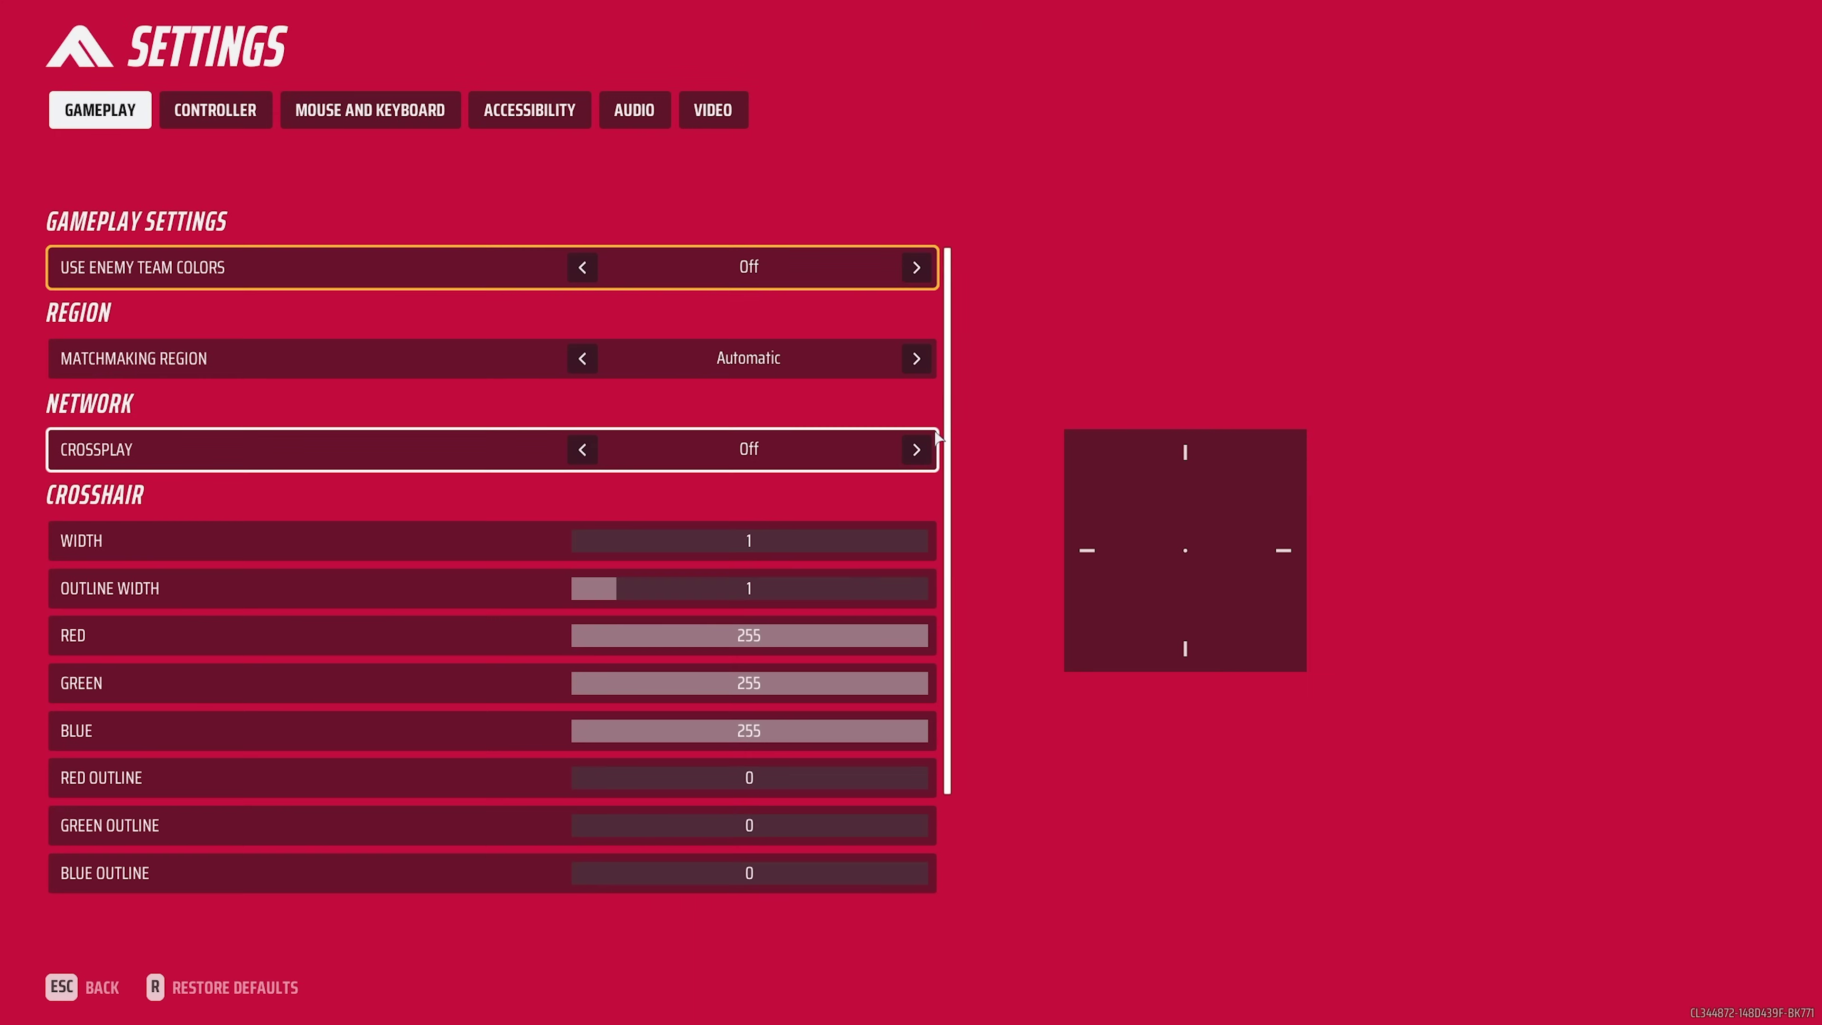
{"action": "left_click", "coordinate": [691, 113]}
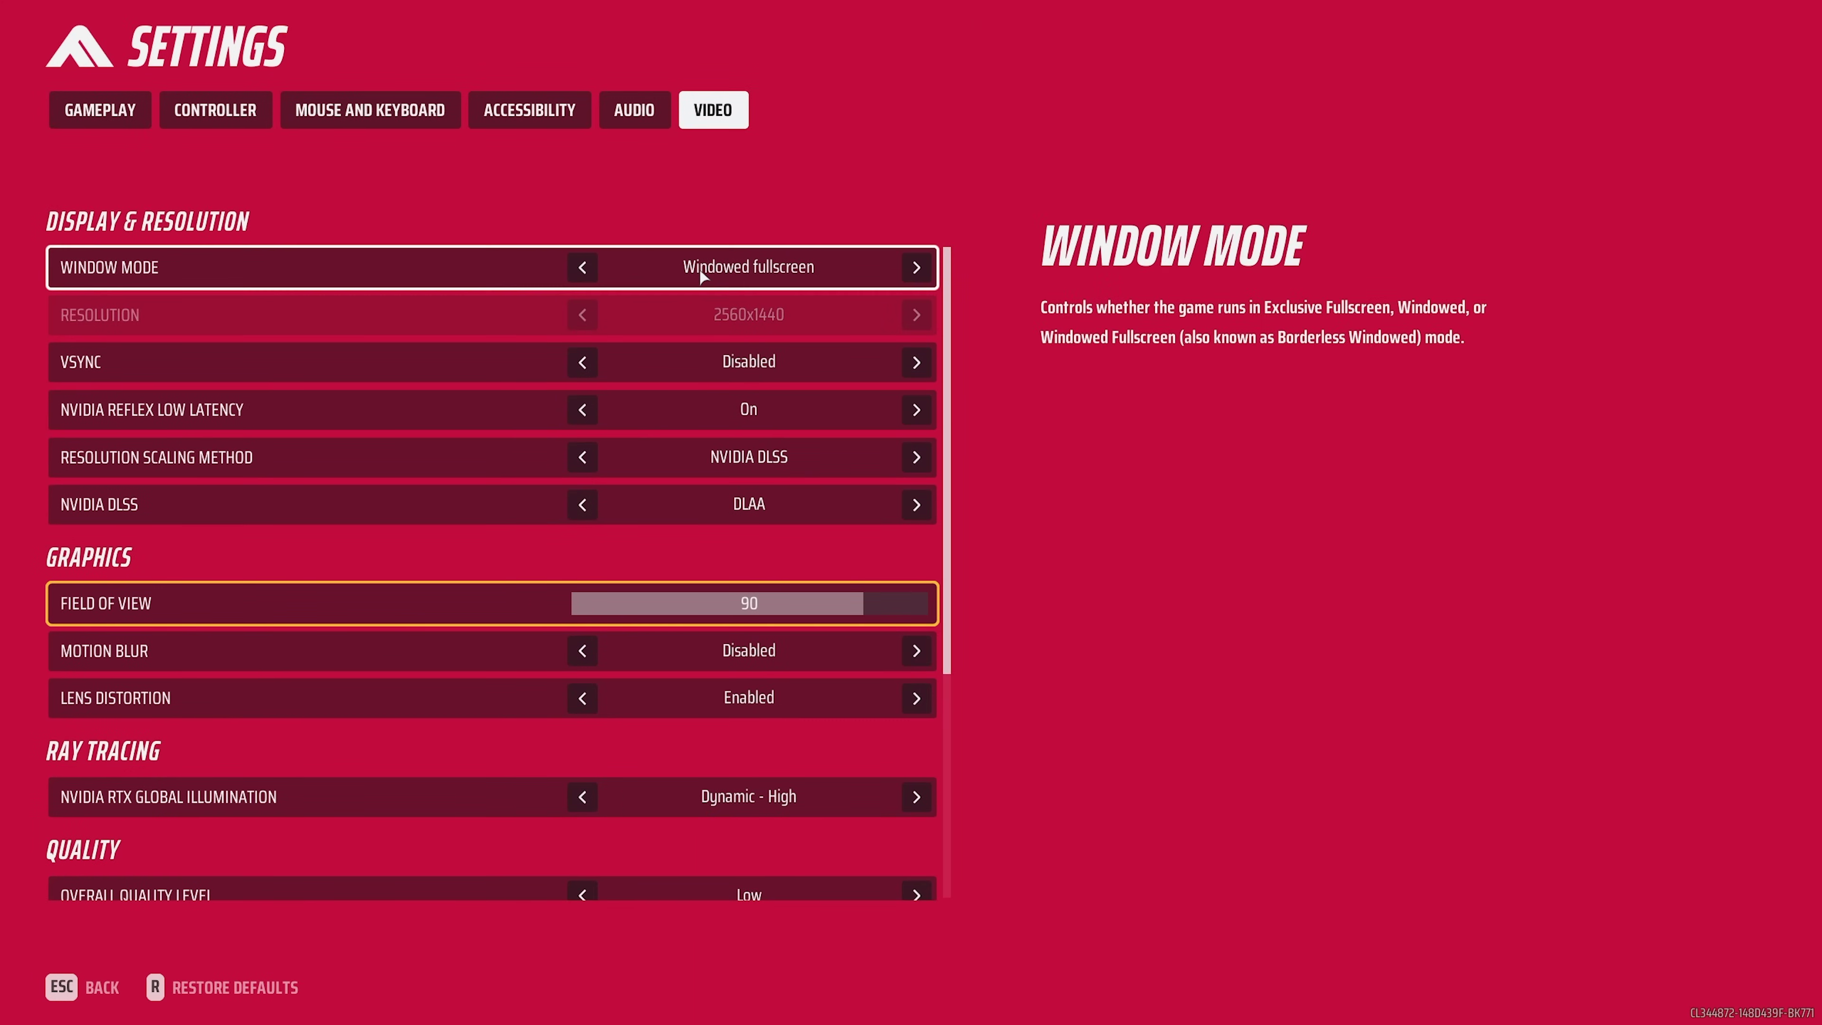
- Set Window Mode to Fullscreen and Resolution to 2560x1440
{"action": "left_click", "coordinate": [915, 272]}
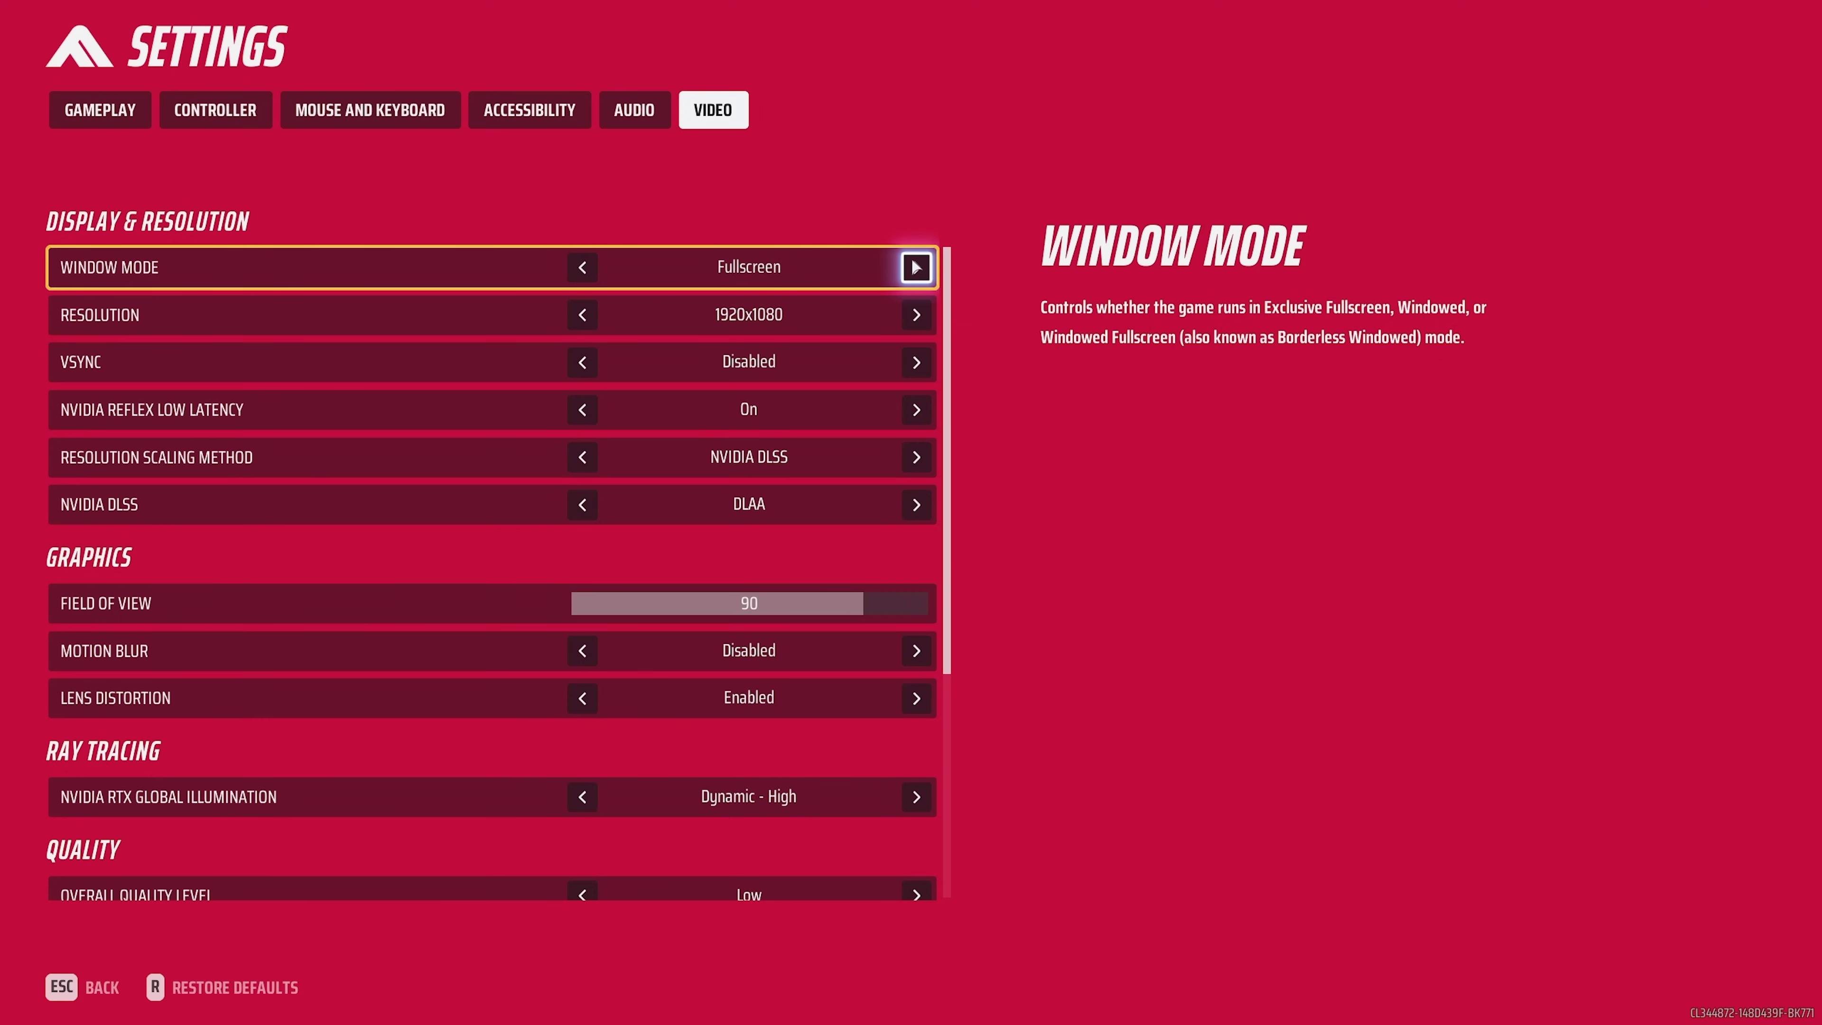
{"action": "left_click", "coordinate": [581, 267]}
{"action": "left_click", "coordinate": [581, 267]}
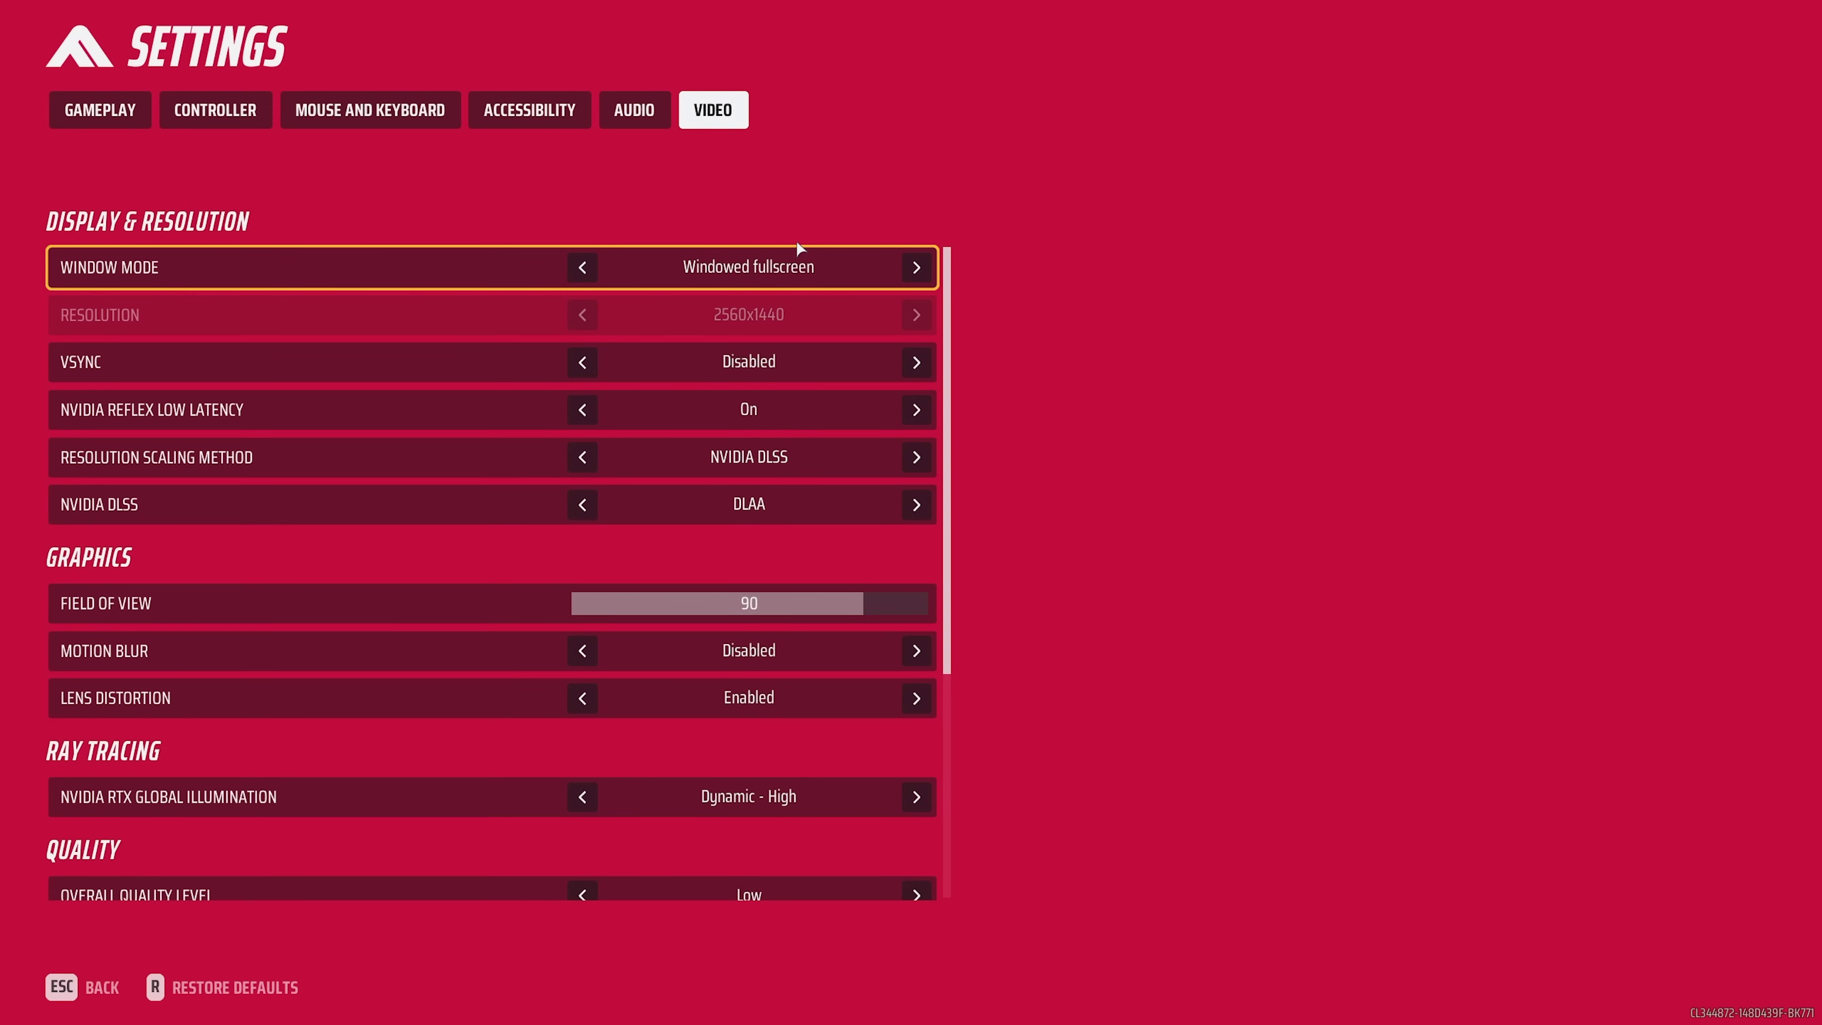
{"action": "left_click", "coordinate": [916, 267]}
{"action": "left_click", "coordinate": [916, 267]}
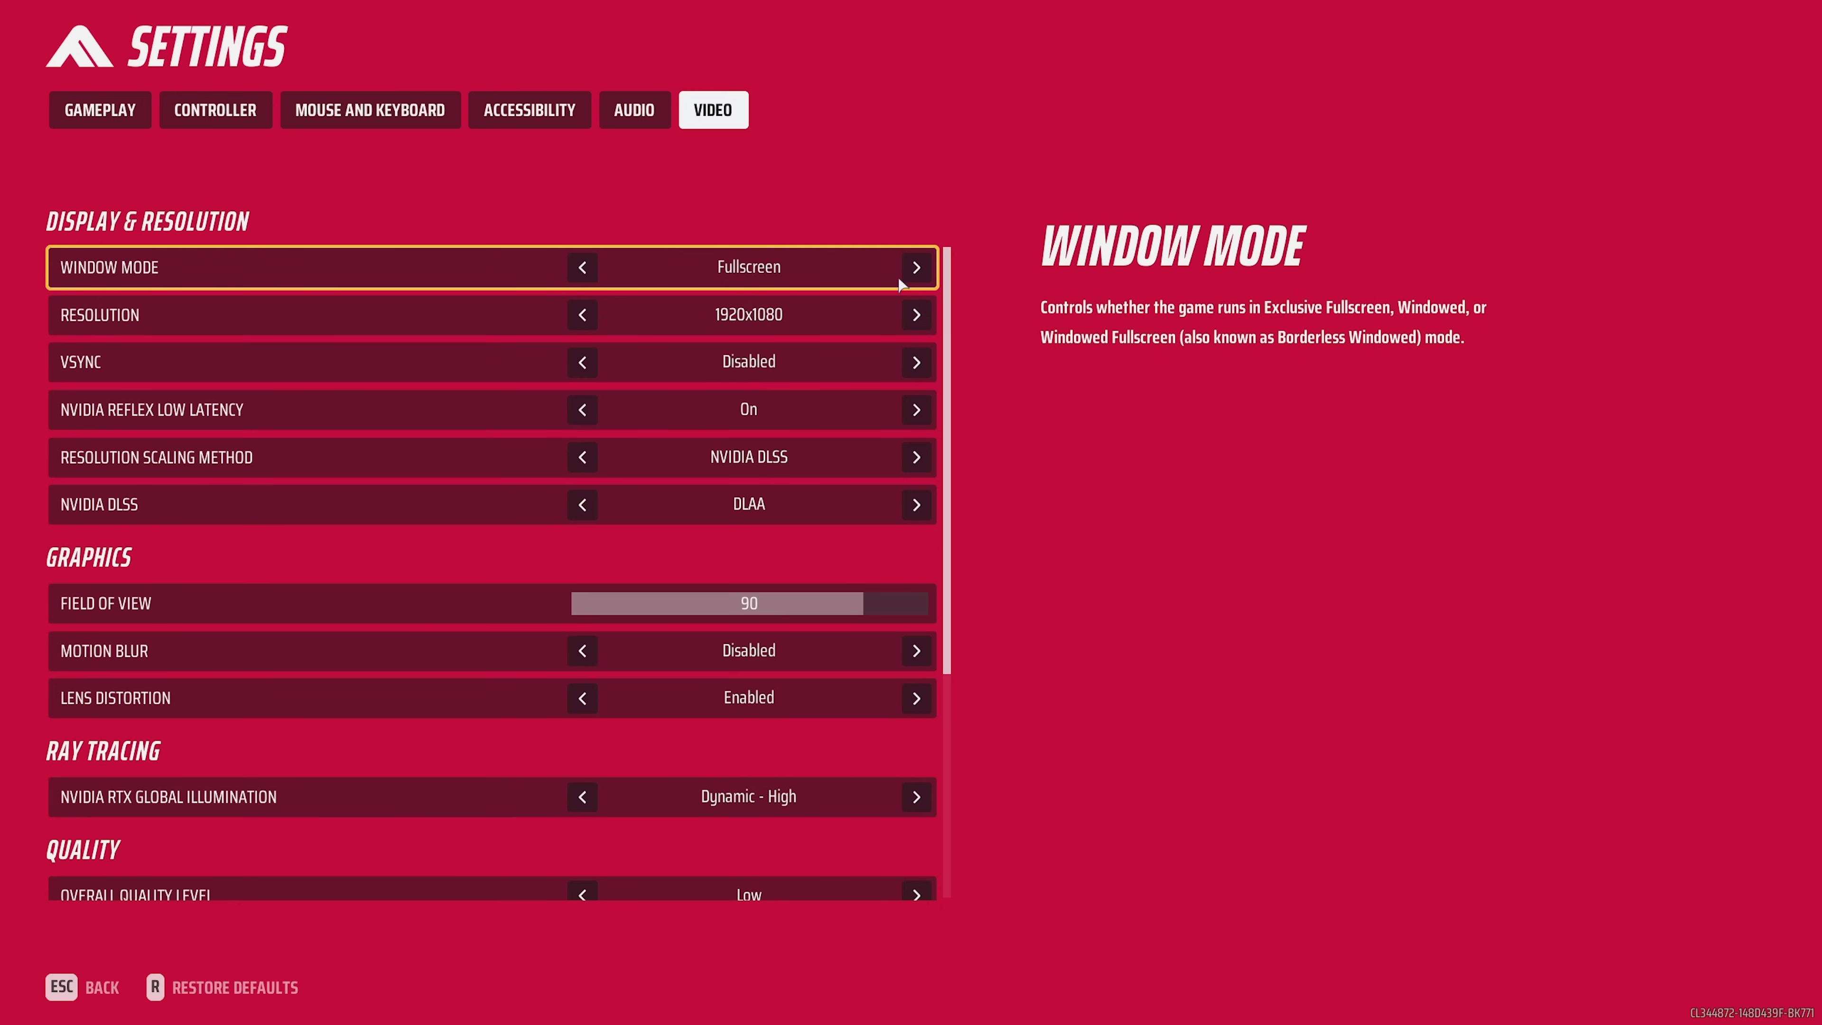
{"action": "left_click", "coordinate": [916, 314]}
{"action": "left_click", "coordinate": [917, 316]}
{"action": "left_click", "coordinate": [916, 316]}
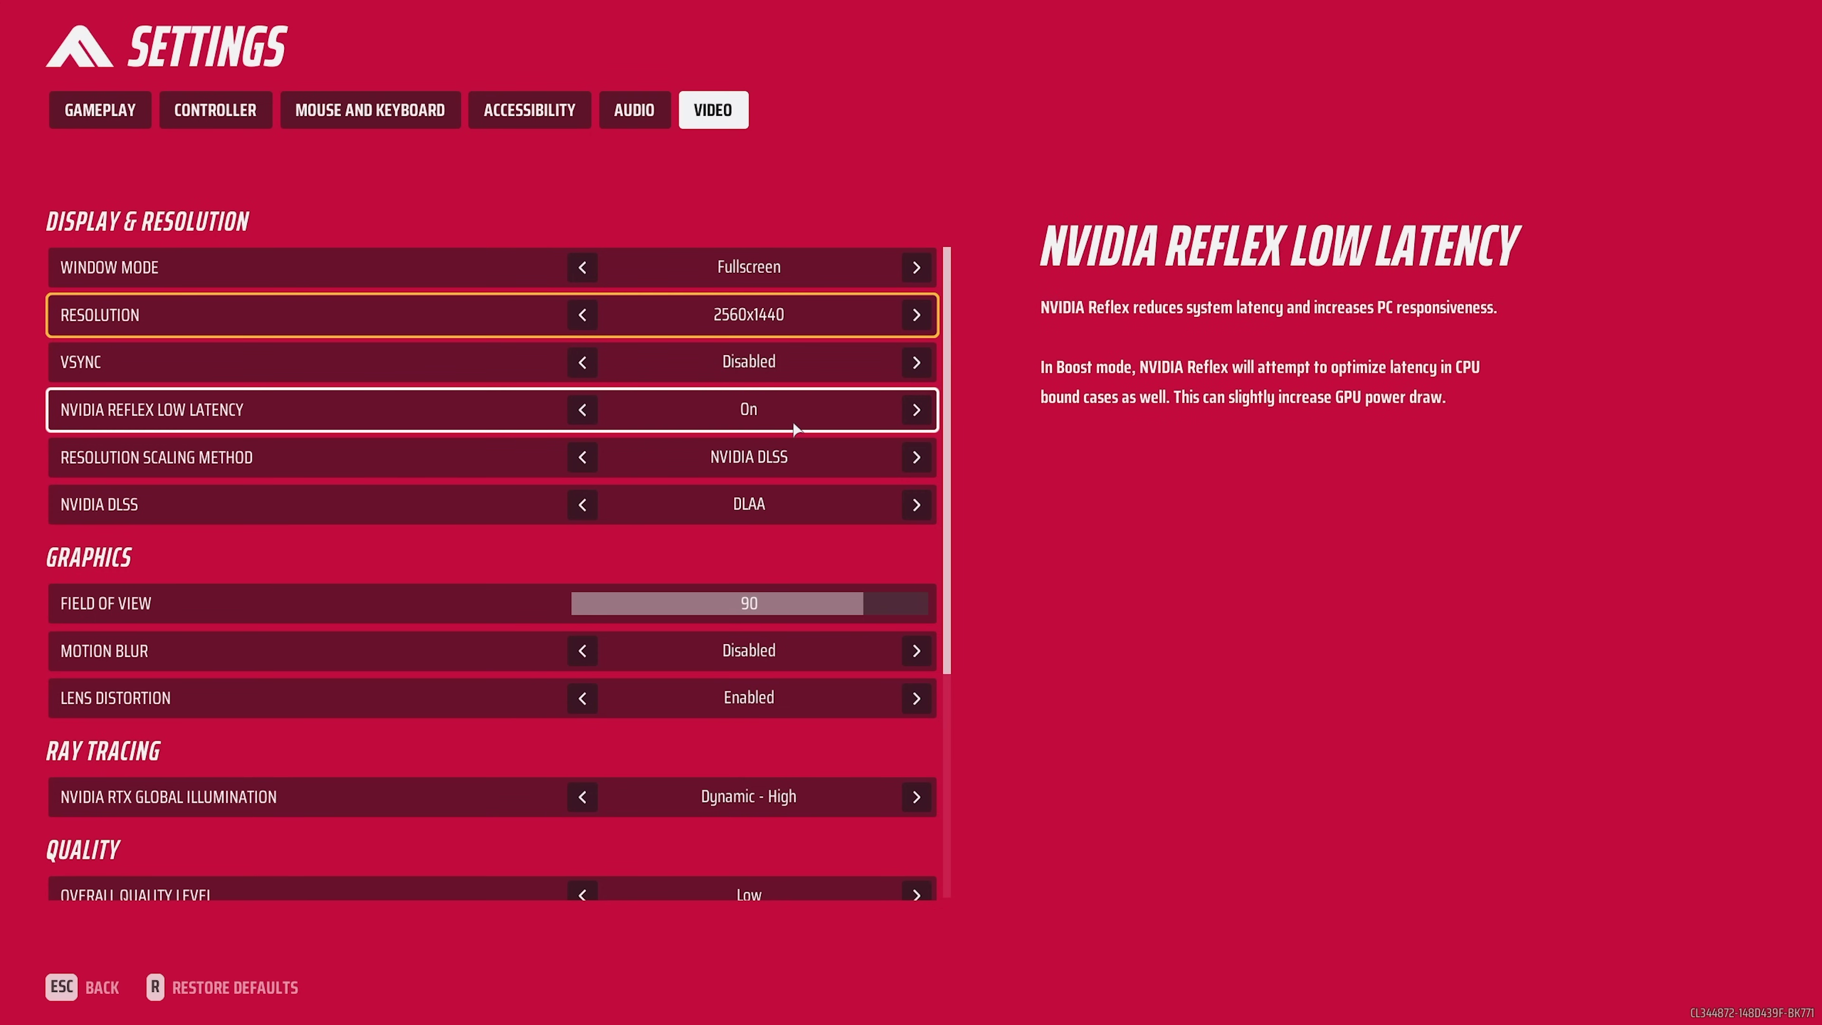
{"action": "left_click", "coordinate": [916, 410]}
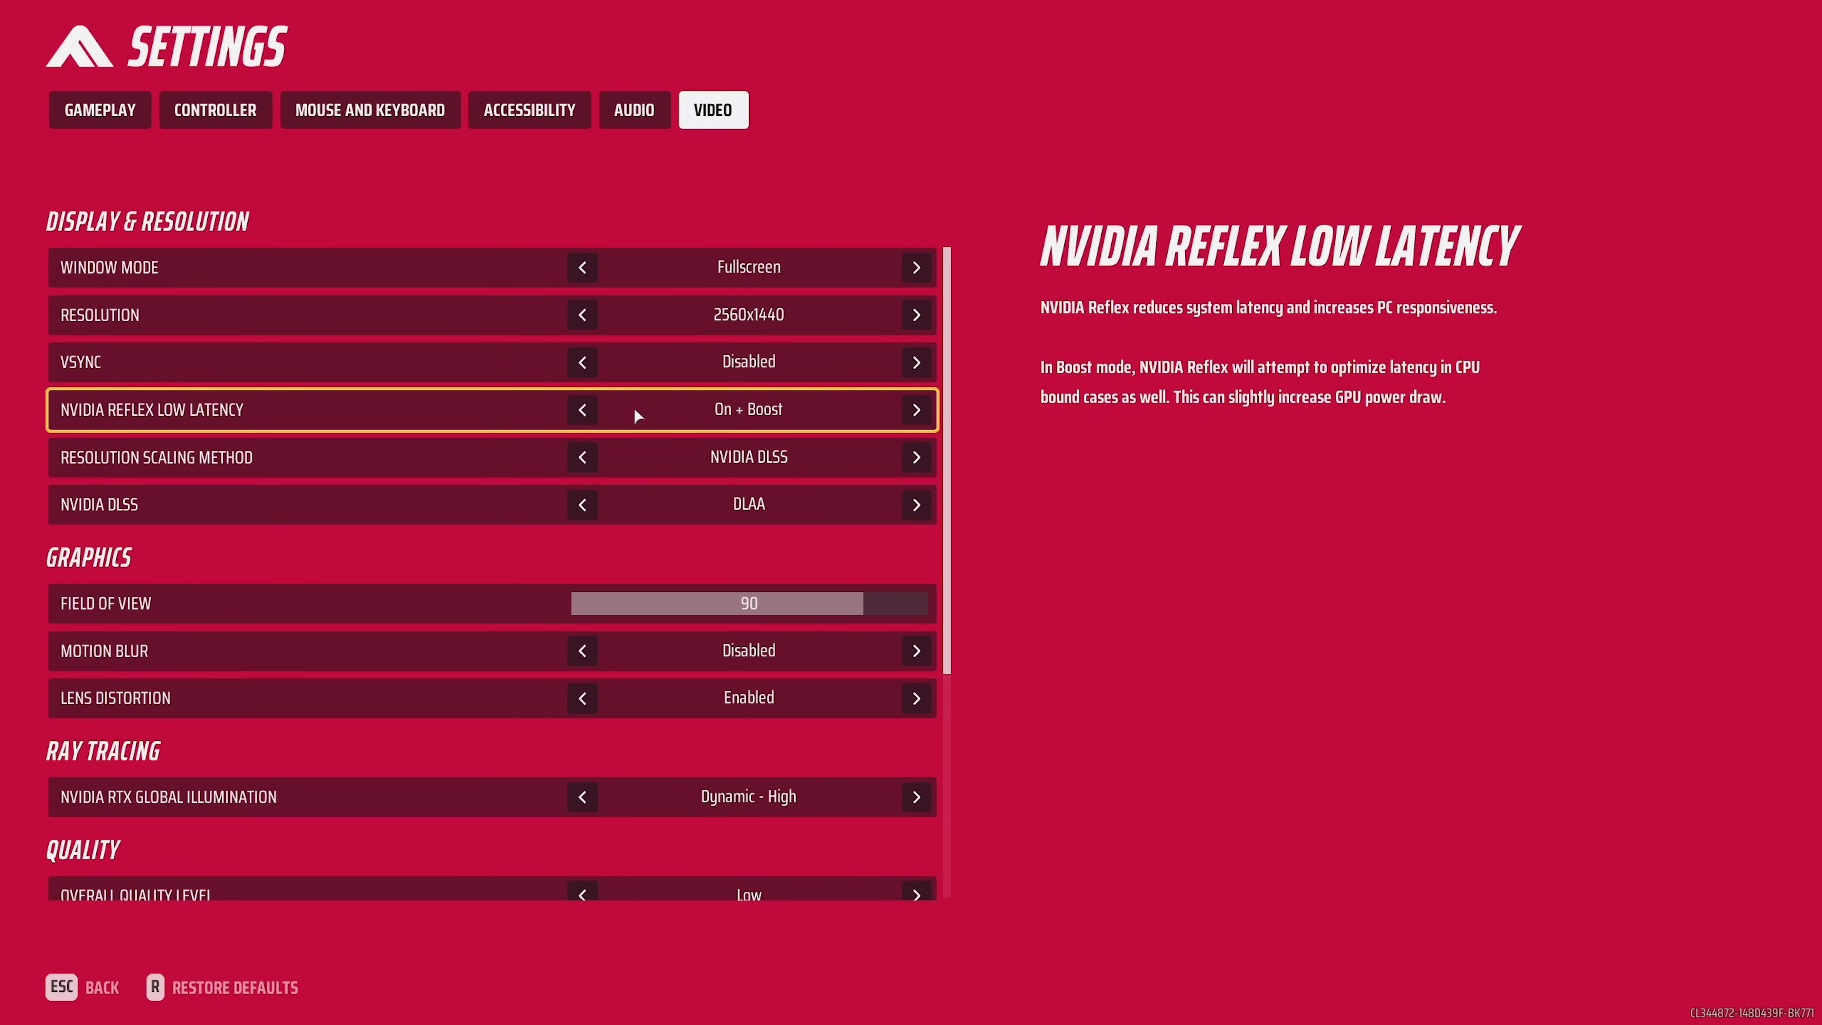
{"action": "left_click", "coordinate": [578, 412]}
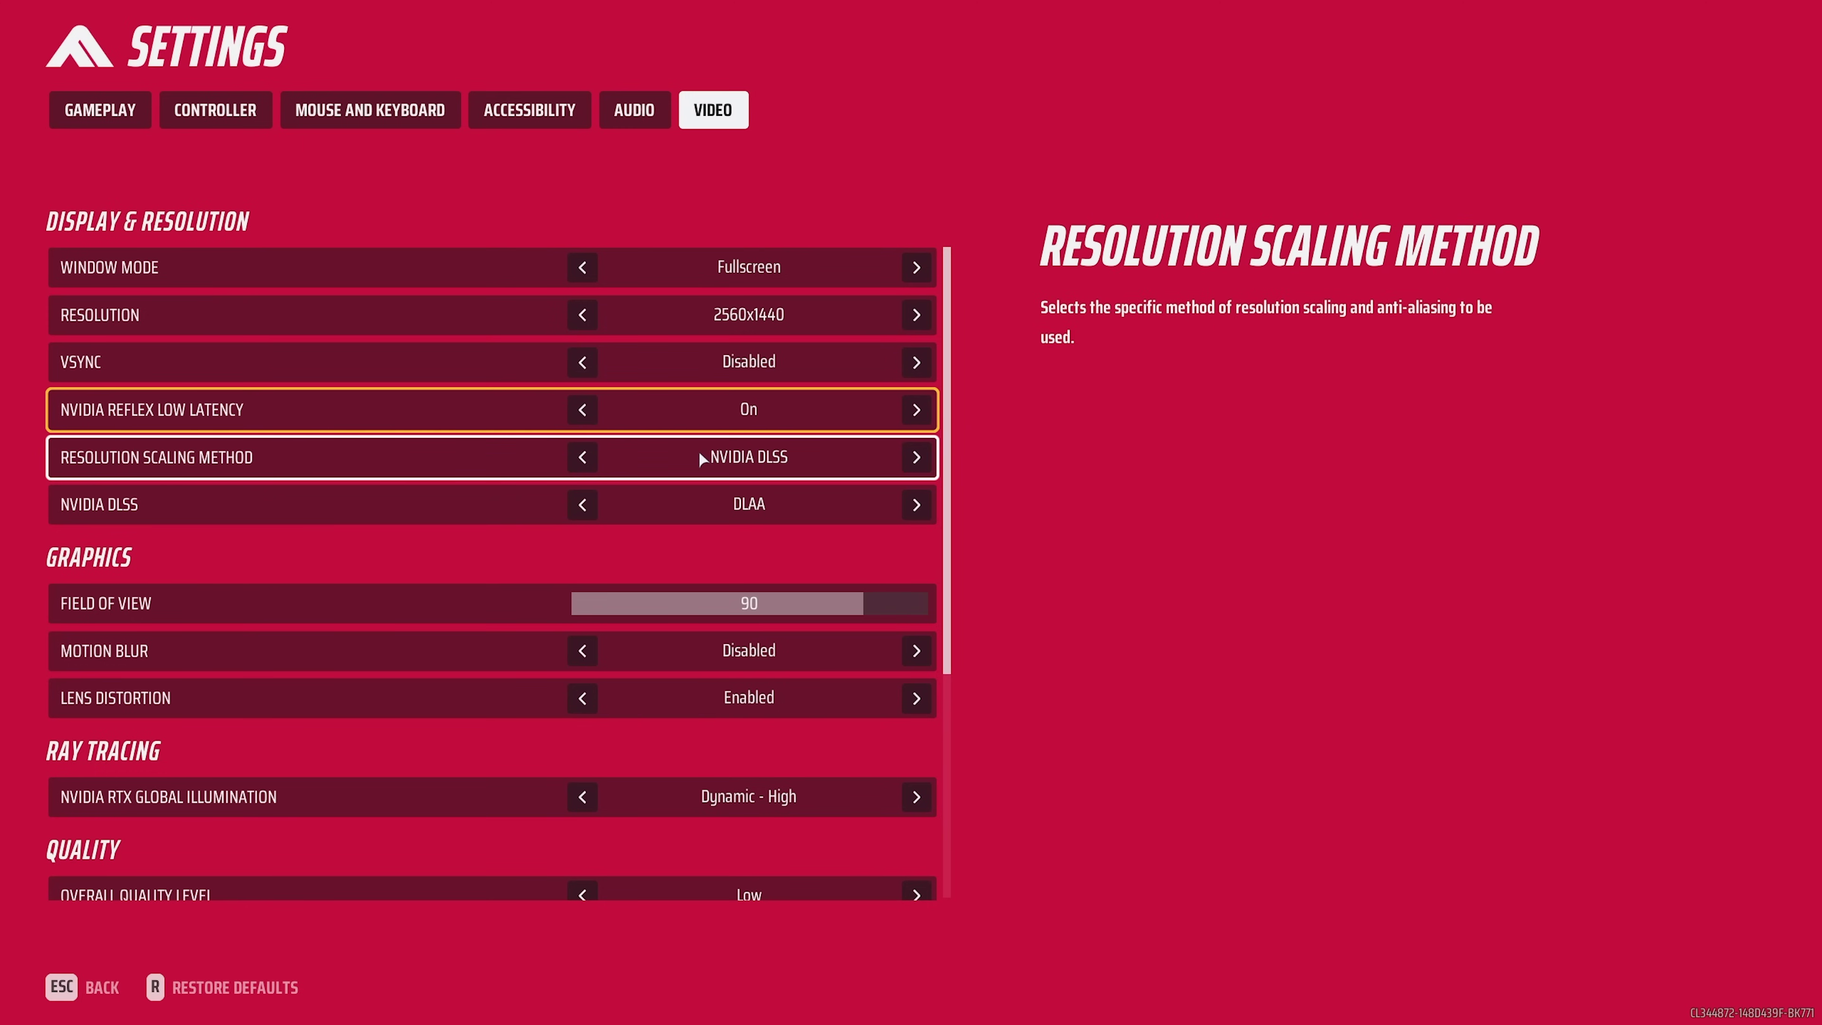
{"action": "left_click", "coordinate": [909, 464]}
{"action": "left_click", "coordinate": [910, 463]}
{"action": "left_click", "coordinate": [910, 463]}
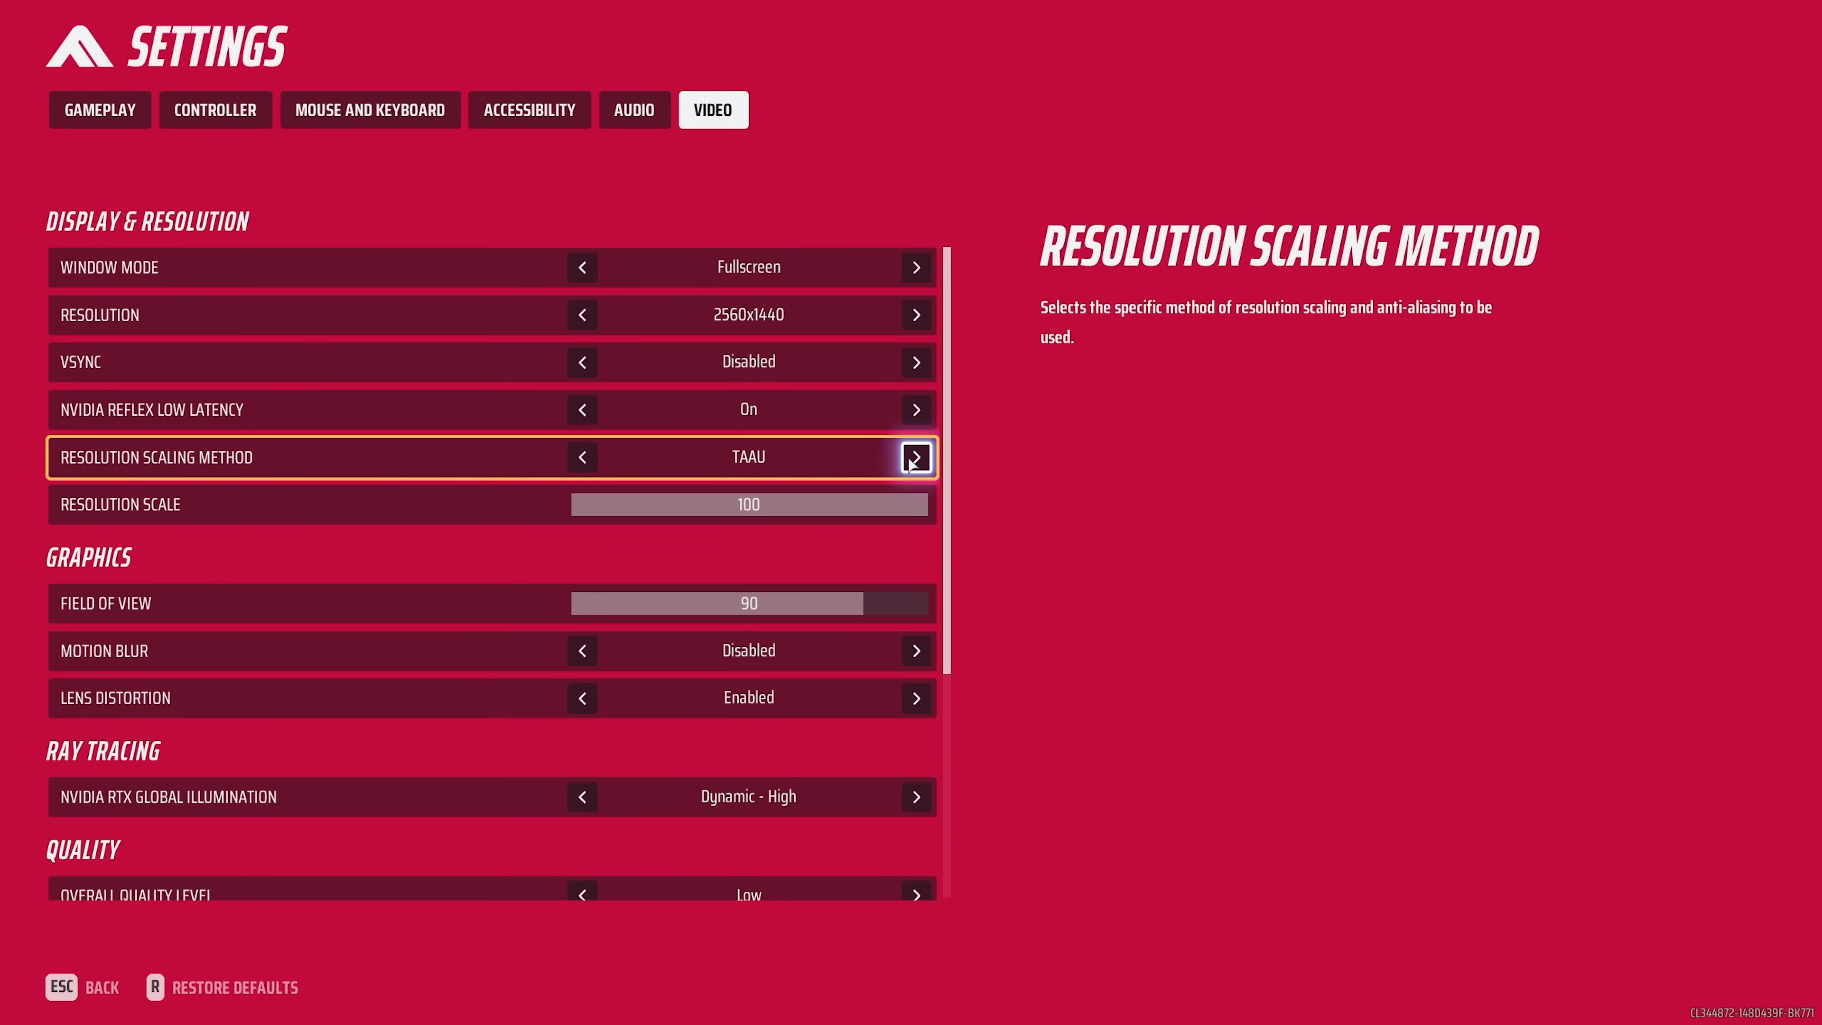
{"action": "left_click", "coordinate": [908, 463]}
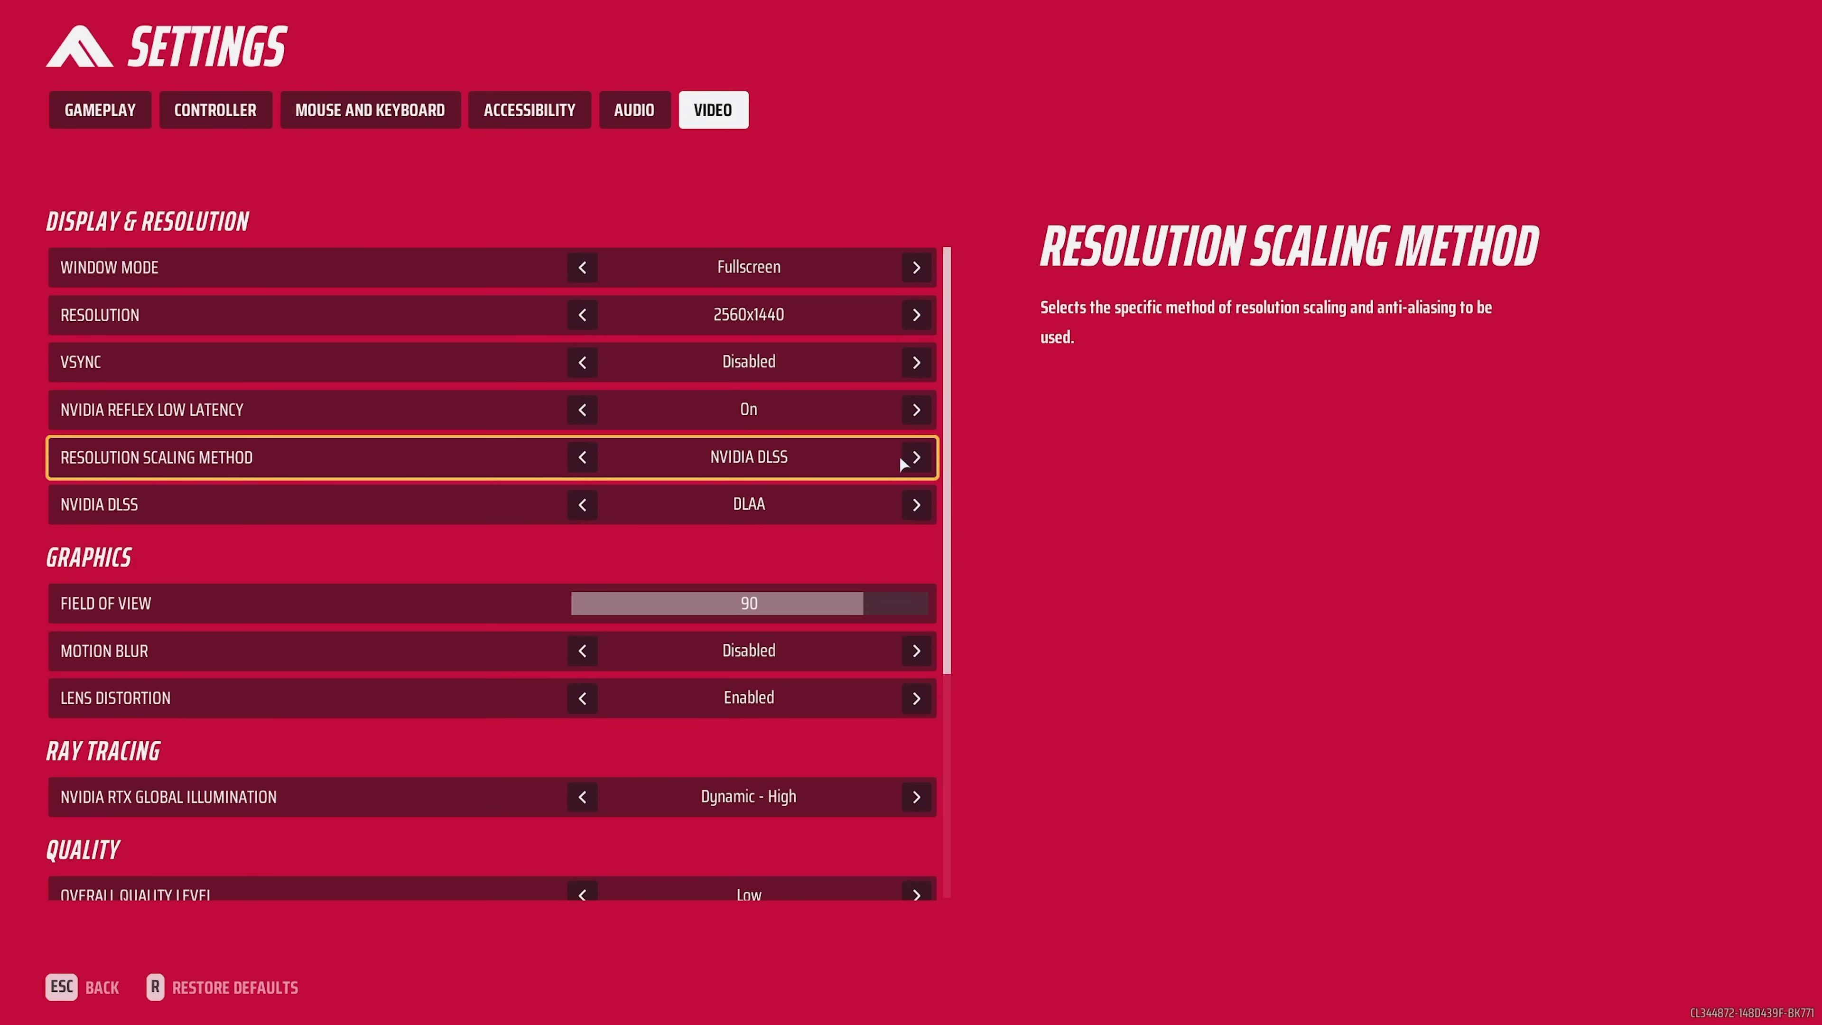
{"action": "left_click", "coordinate": [912, 461]}
{"action": "left_click", "coordinate": [912, 460]}
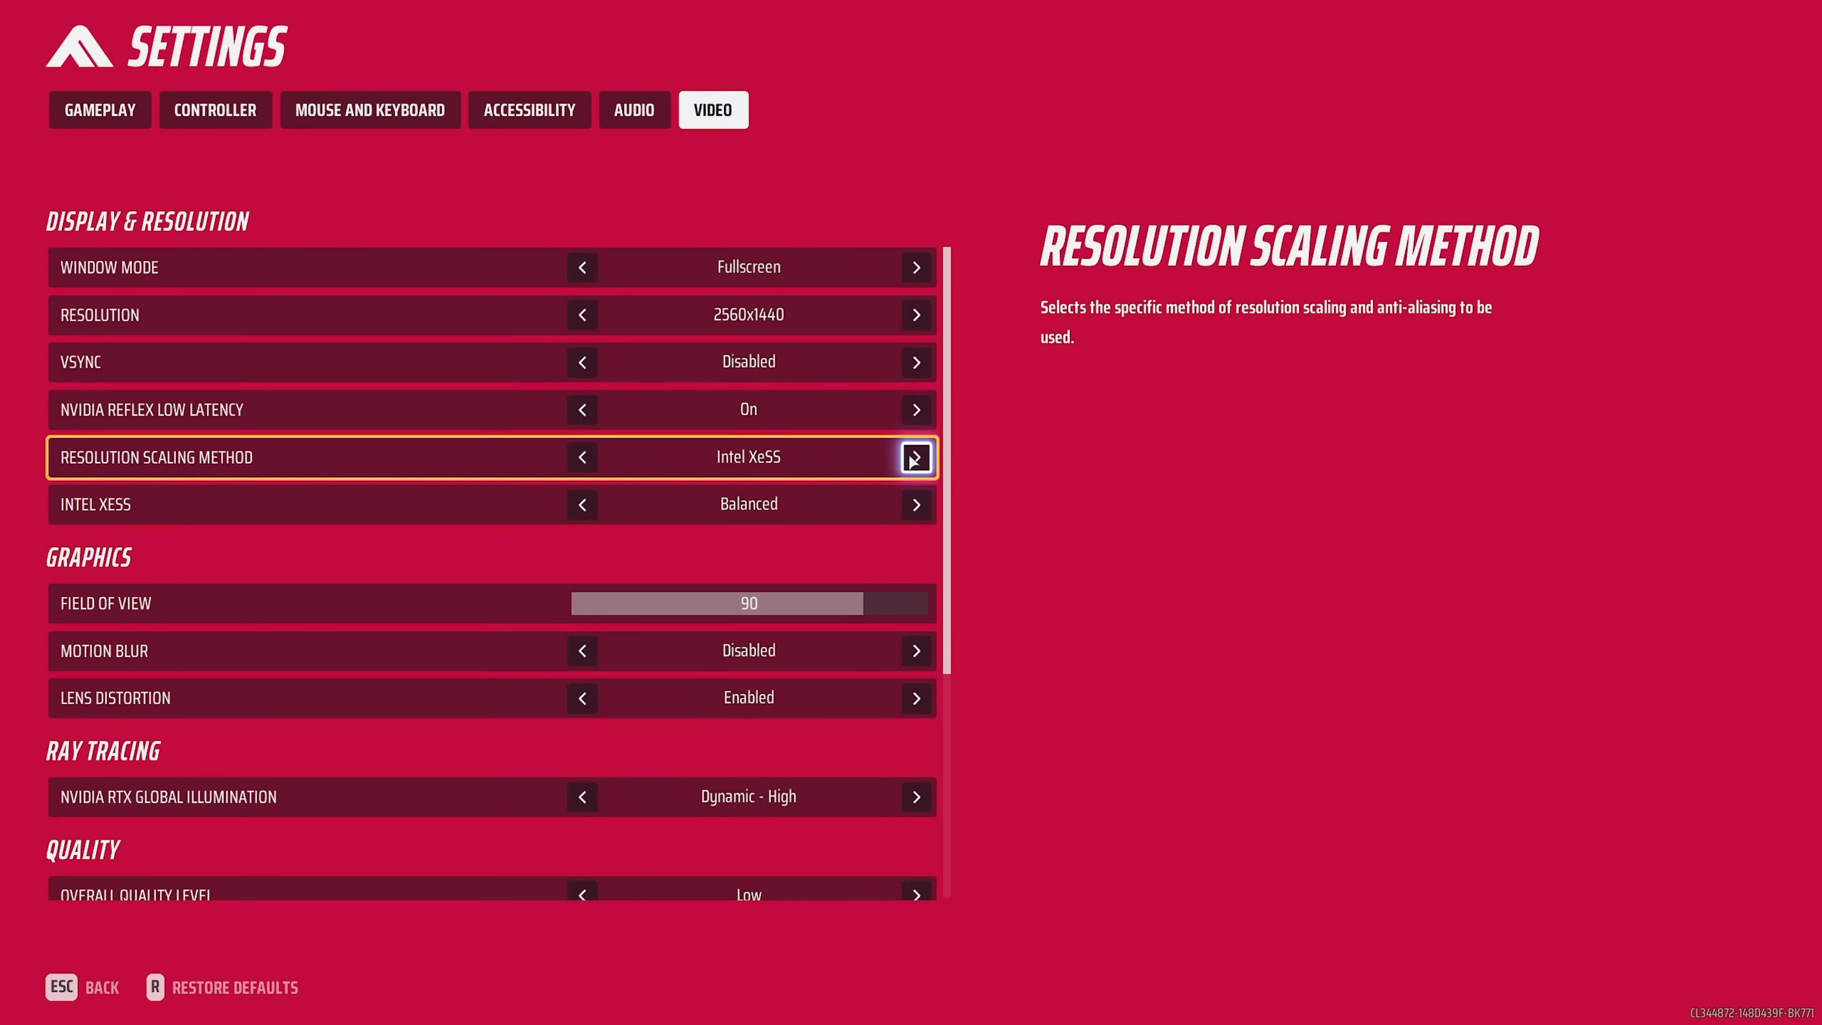
{"action": "left_click", "coordinate": [584, 458]}
{"action": "left_click", "coordinate": [585, 458]}
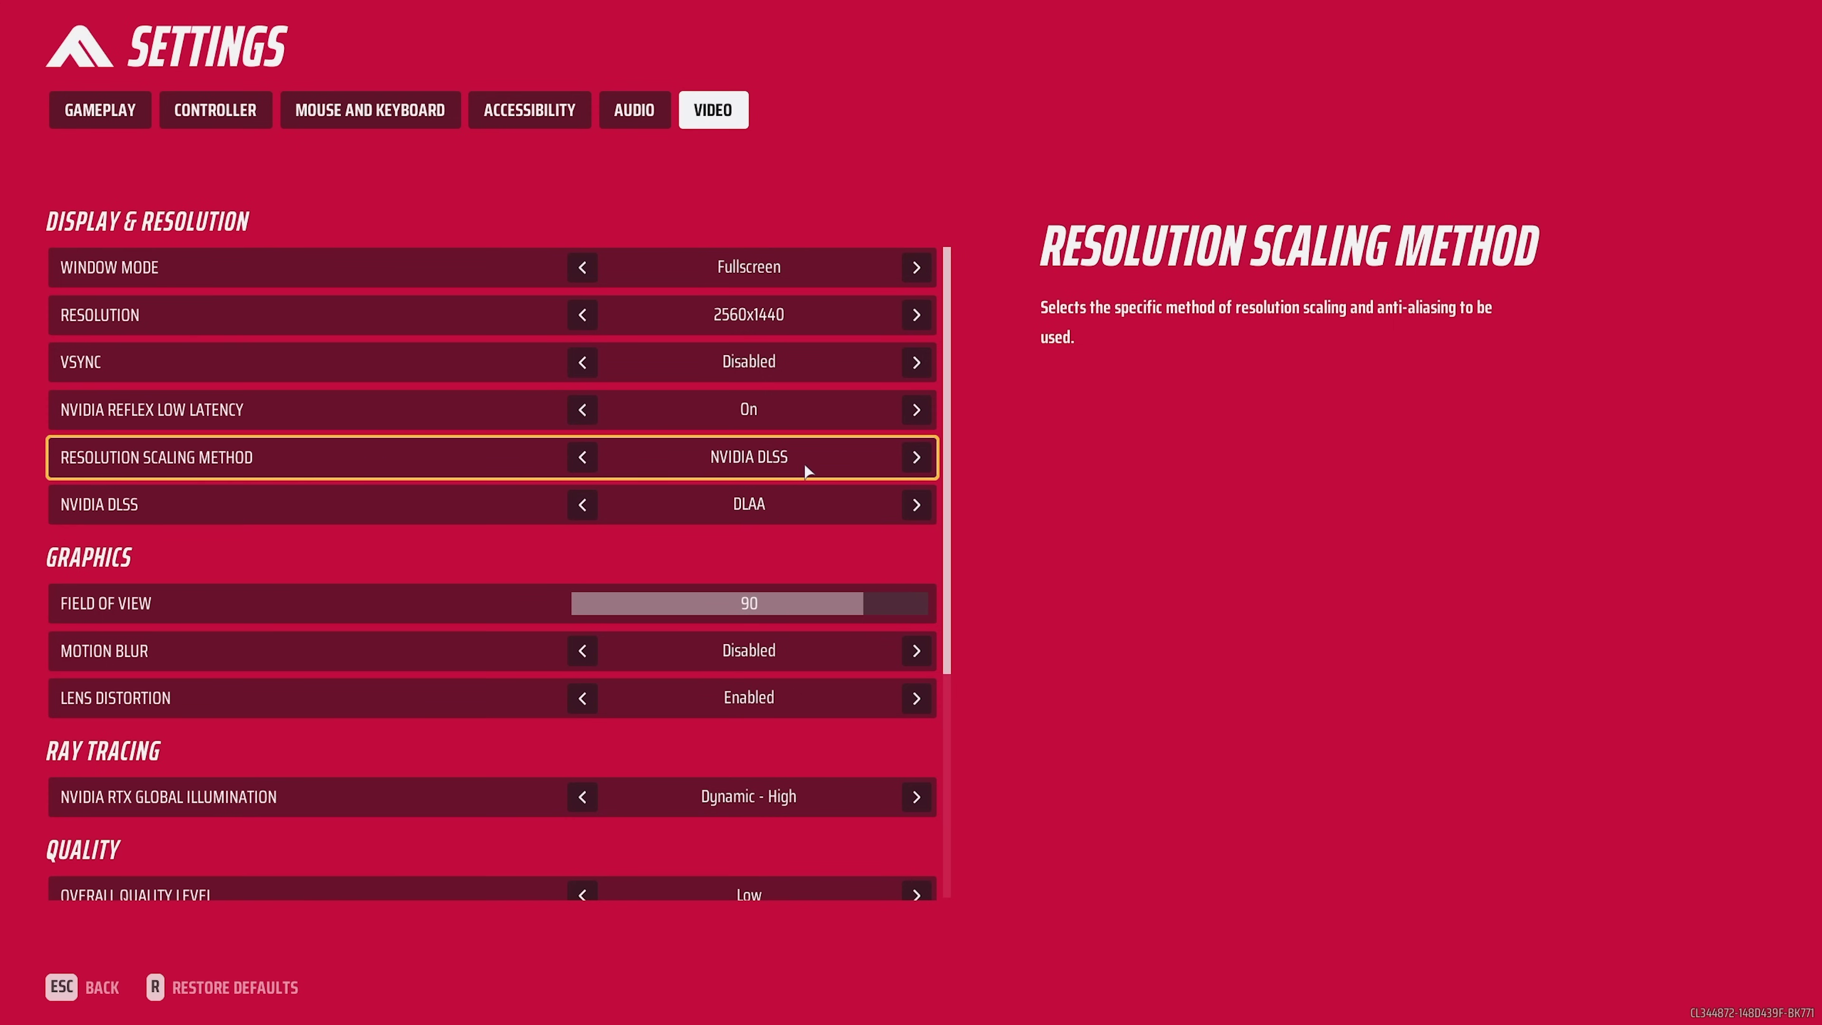
{"action": "left_click", "coordinate": [916, 458]}
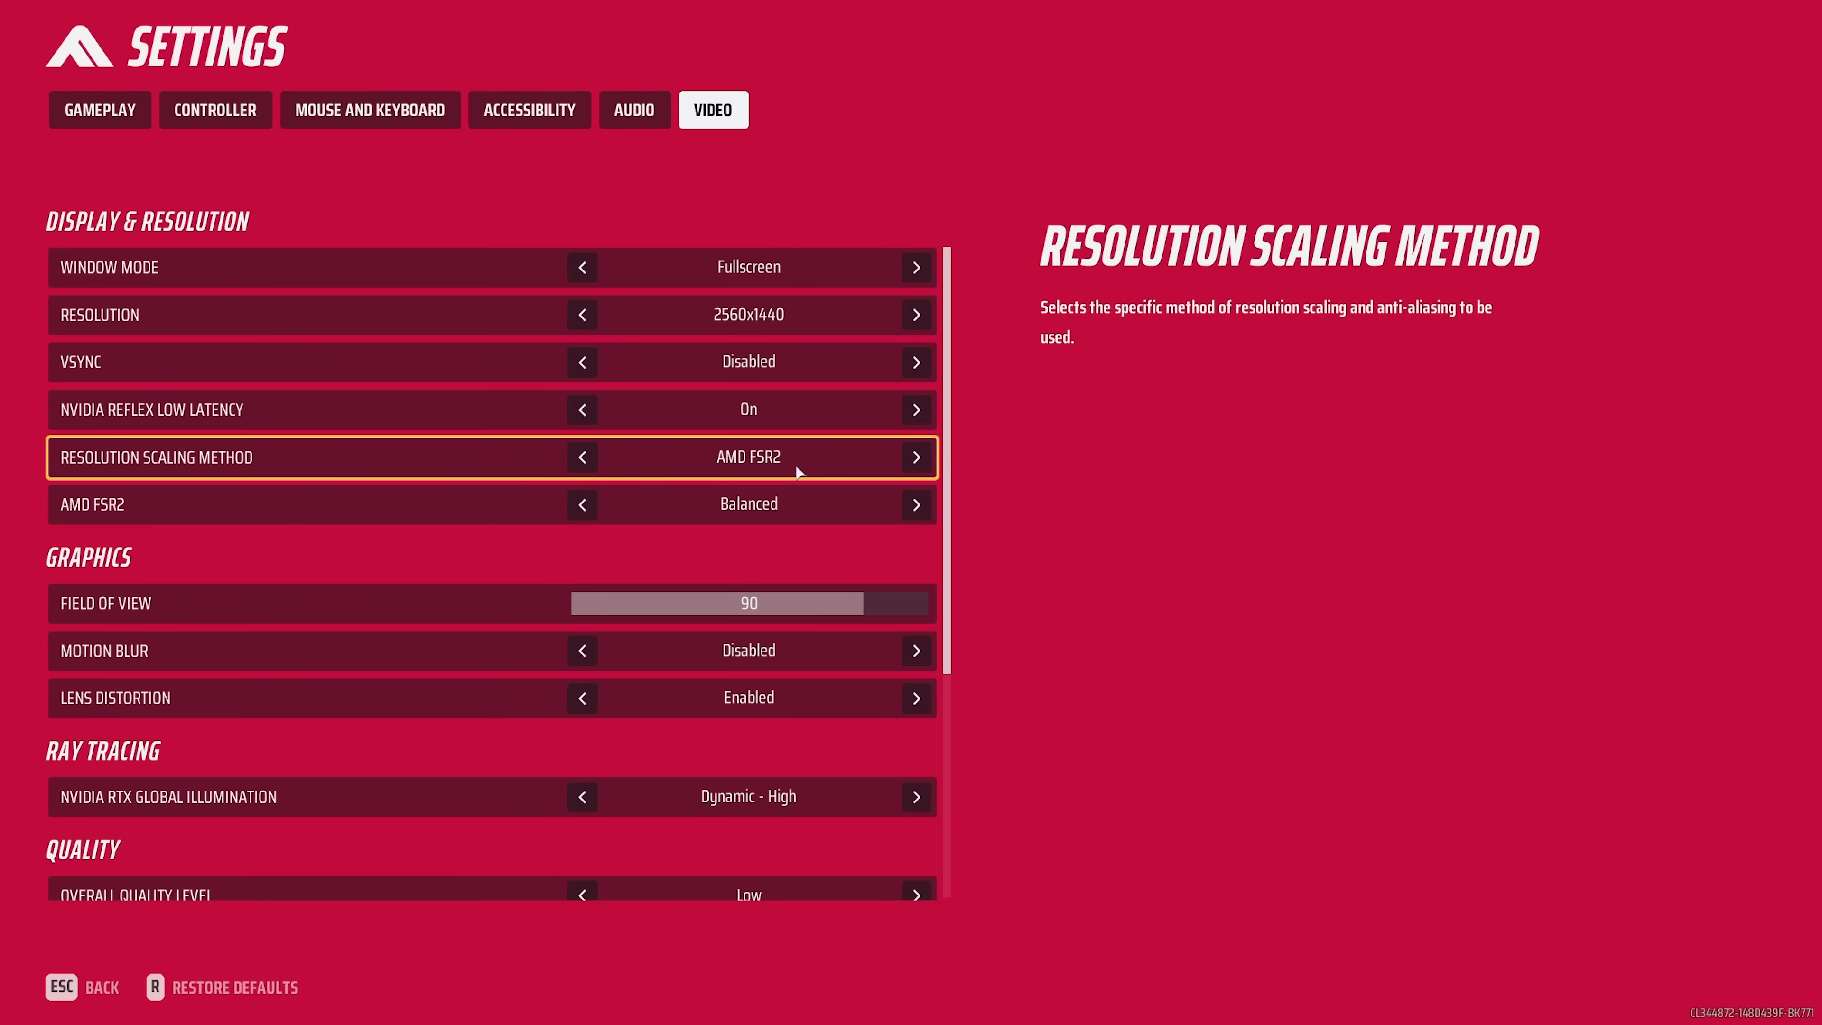
{"action": "left_click", "coordinate": [581, 458]}
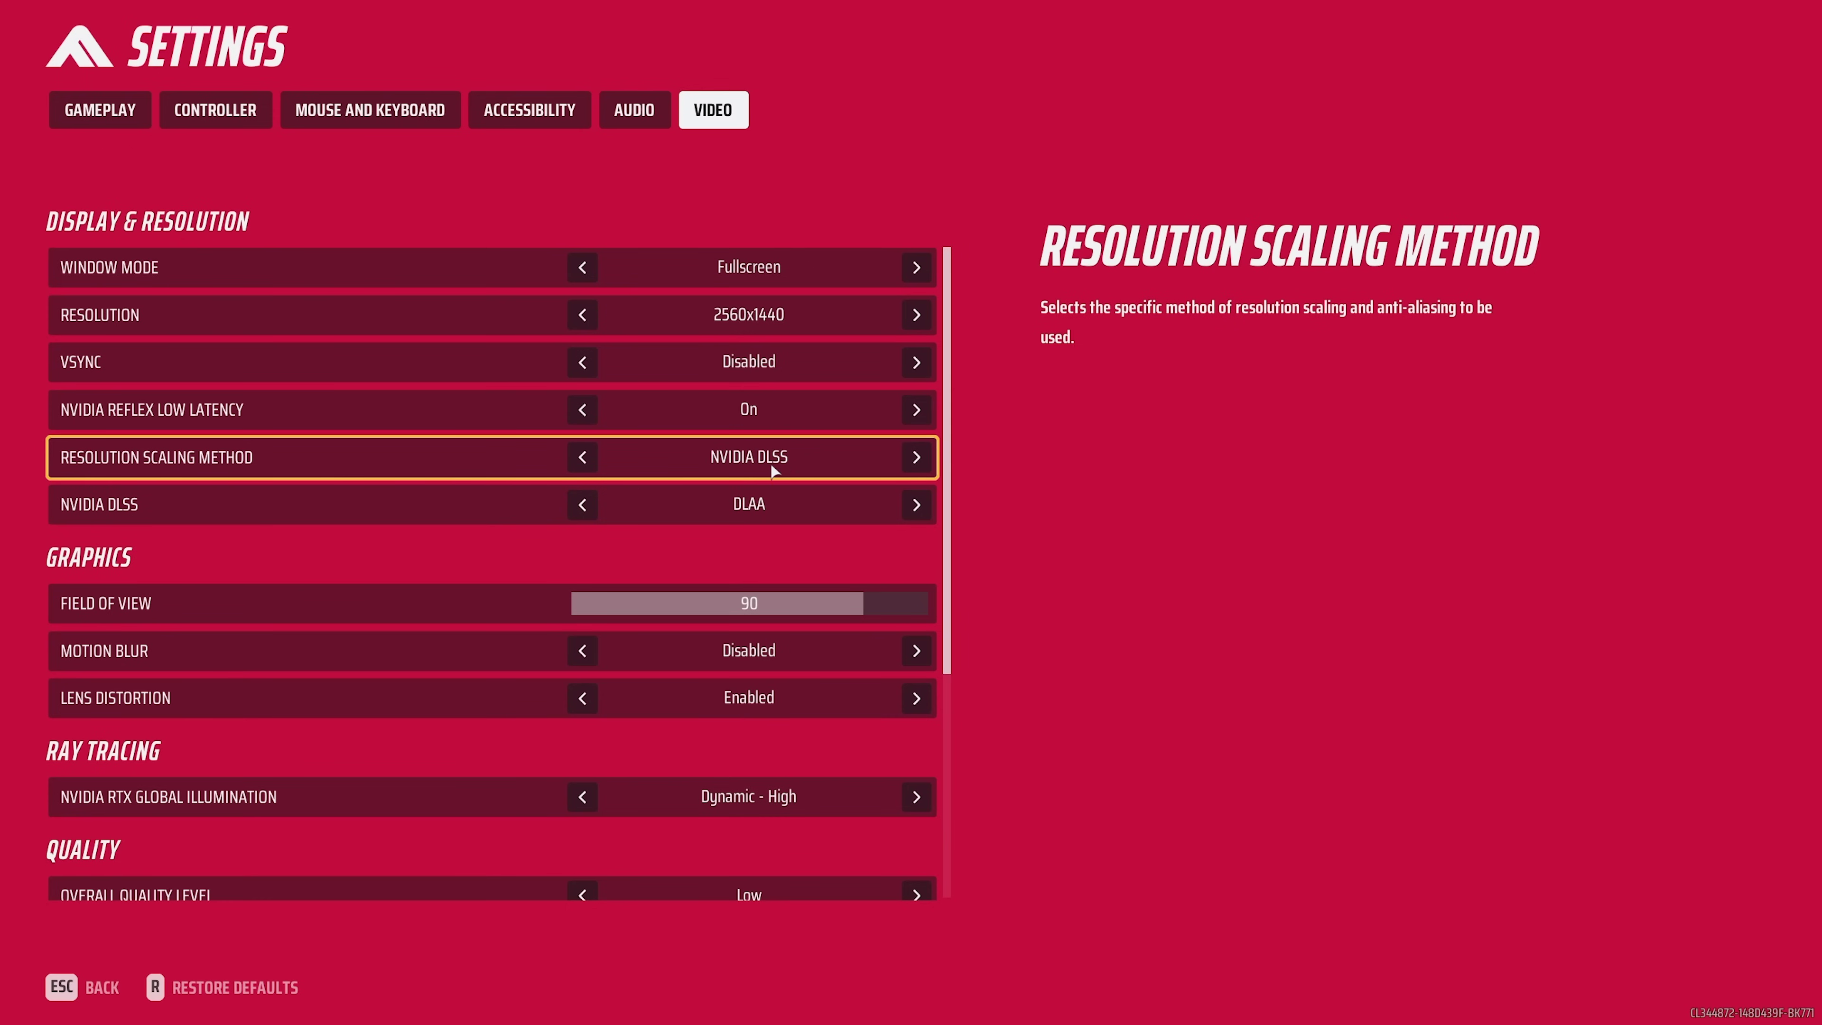
{"action": "left_click", "coordinate": [916, 458]}
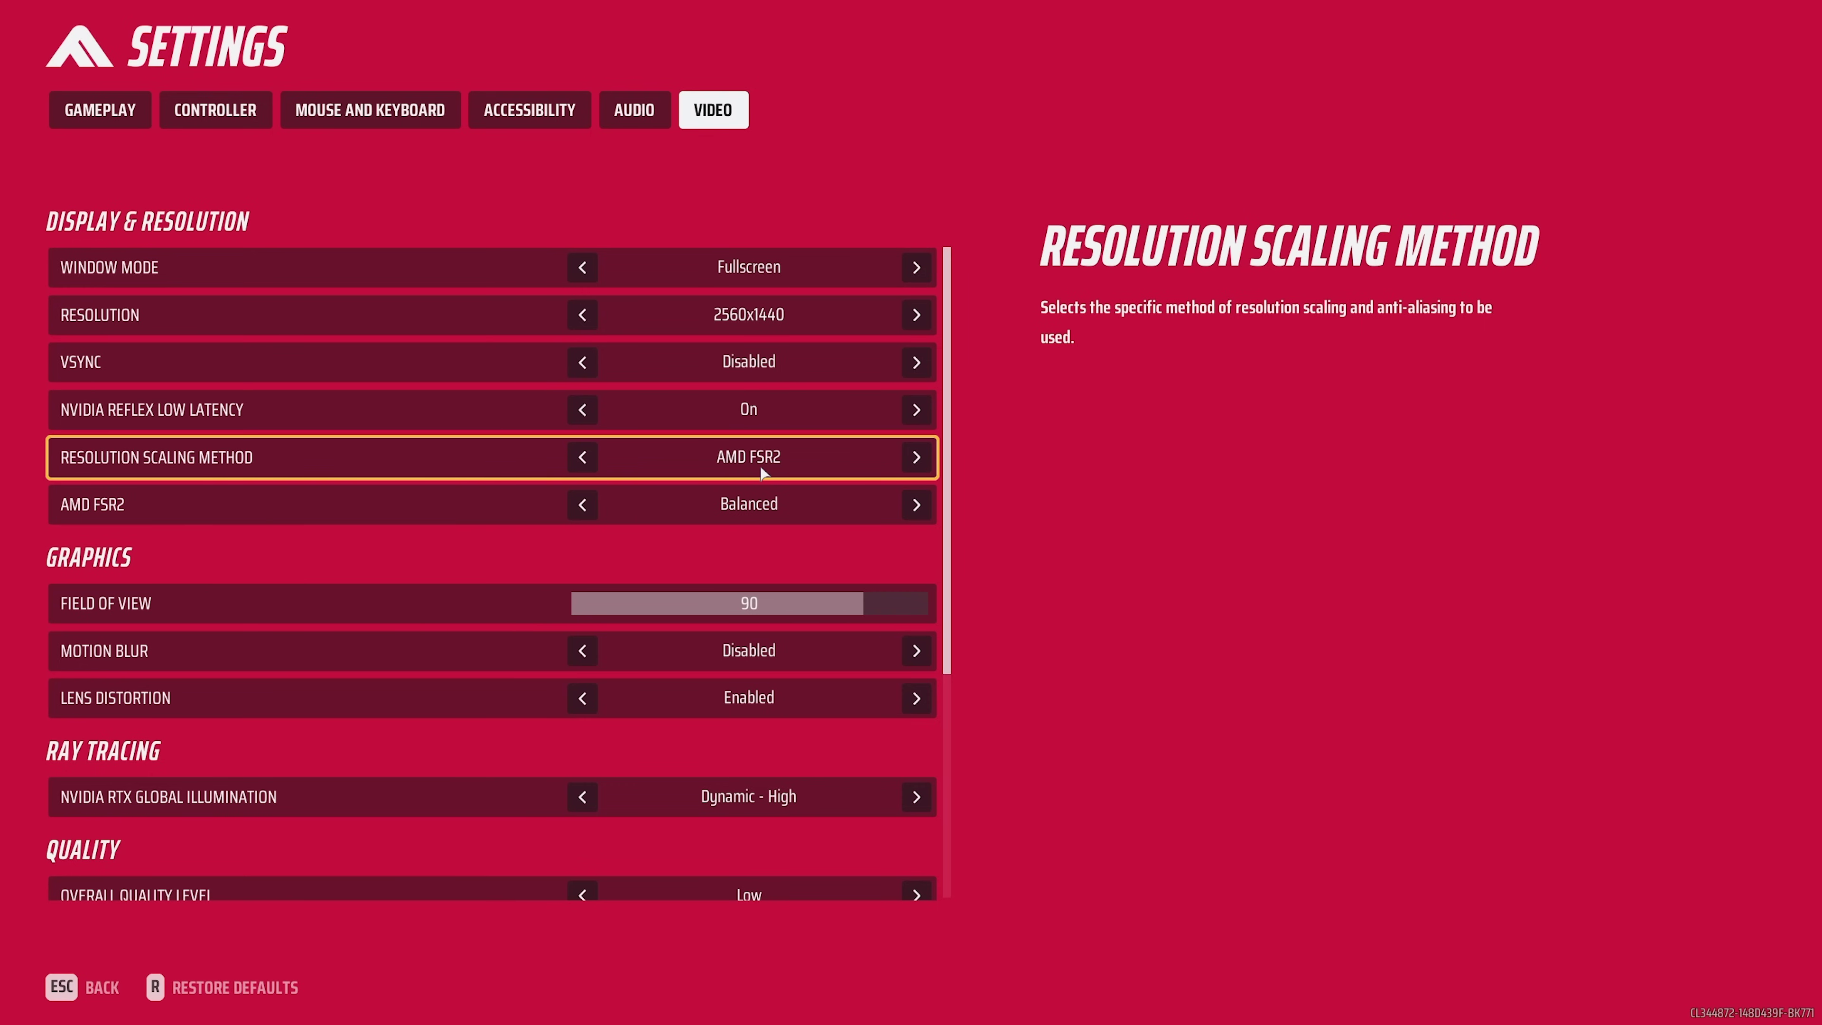
{"action": "left_click", "coordinate": [583, 457]}
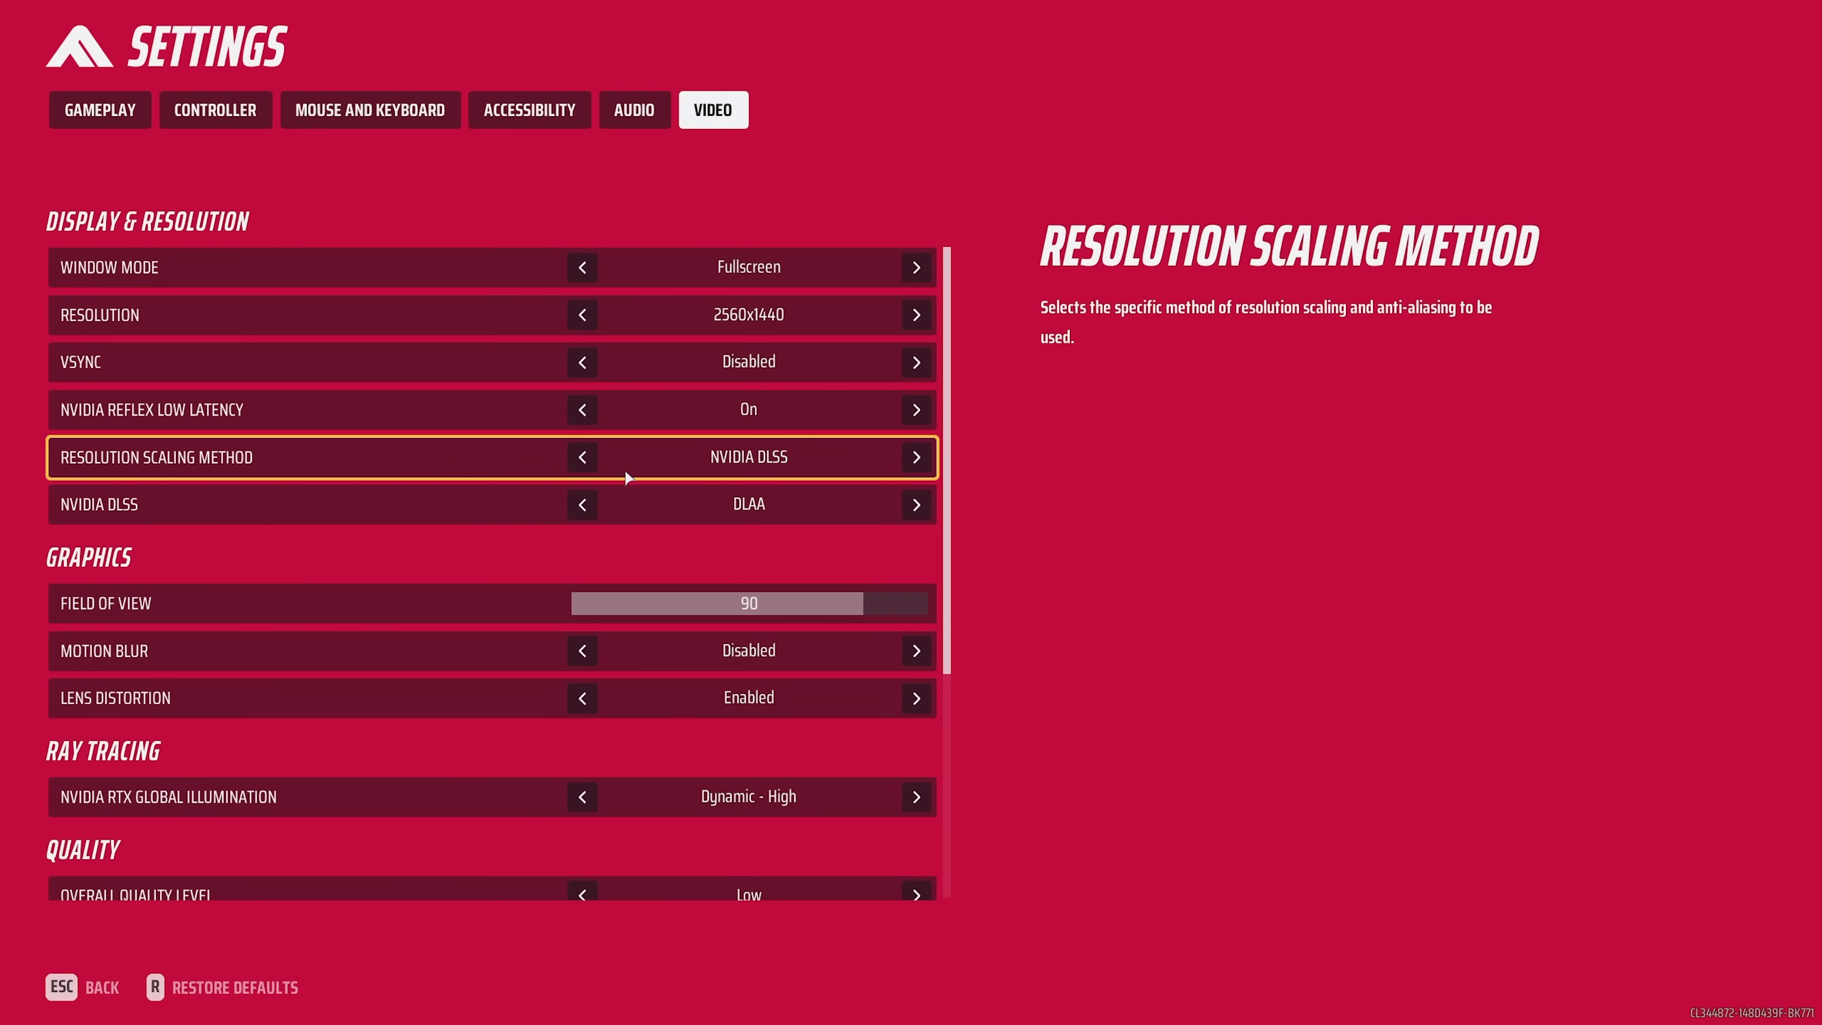
{"action": "left_click", "coordinate": [915, 505]}
{"action": "left_click", "coordinate": [915, 506]}
{"action": "left_click", "coordinate": [915, 505]}
{"action": "left_click", "coordinate": [915, 505]}
{"action": "left_click", "coordinate": [916, 505]}
{"action": "left_click", "coordinate": [915, 505]}
{"action": "left_click", "coordinate": [915, 505]}
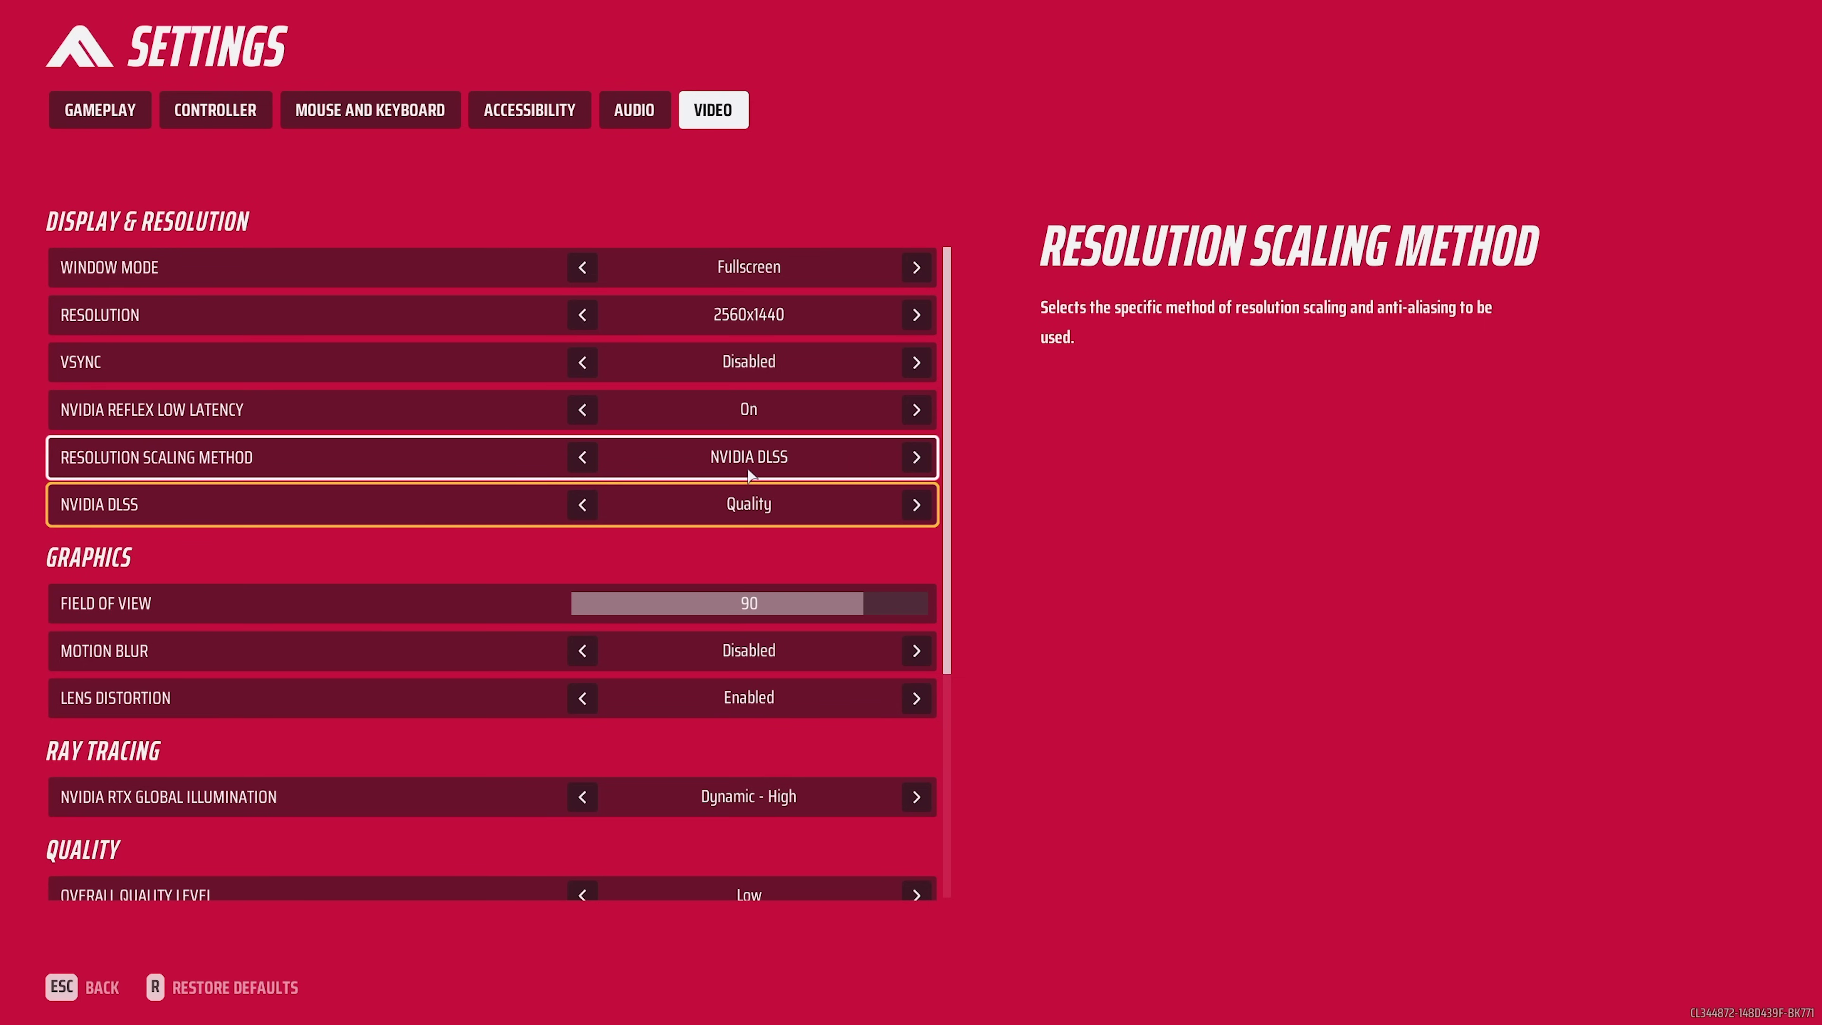
{"action": "left_click", "coordinate": [579, 511]}
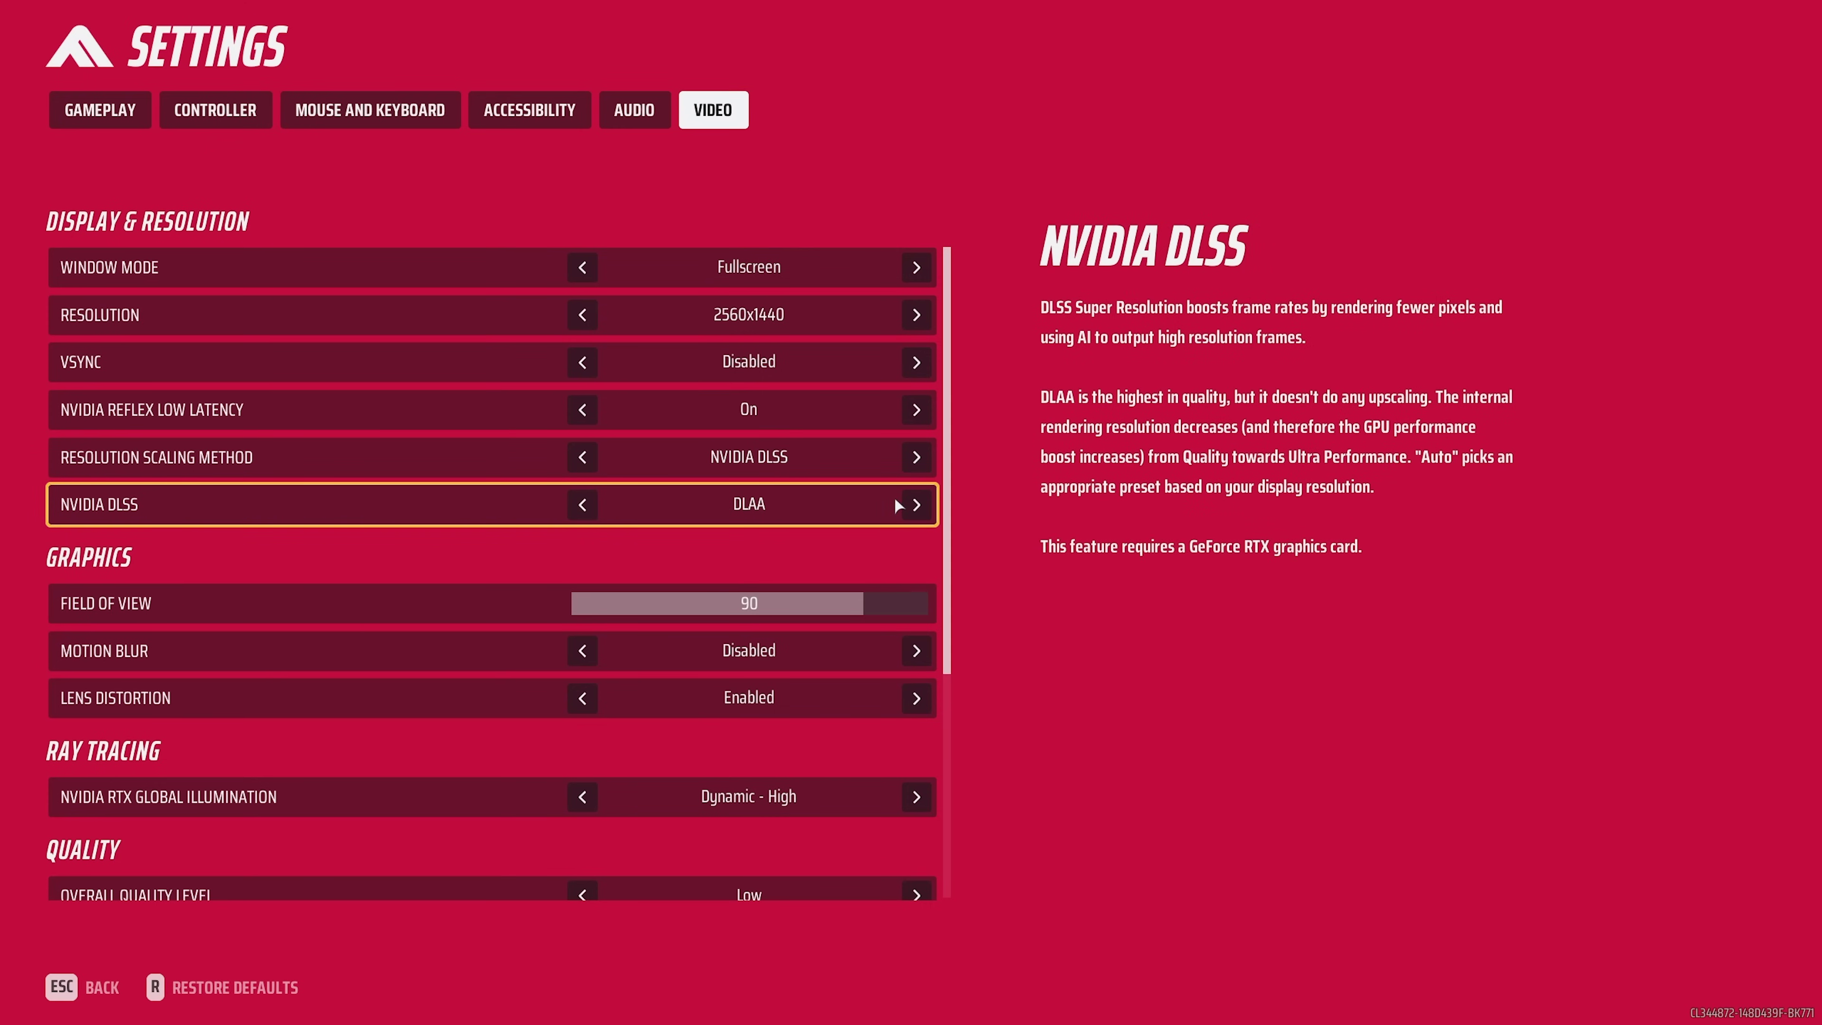
{"action": "left_click", "coordinate": [916, 457]}
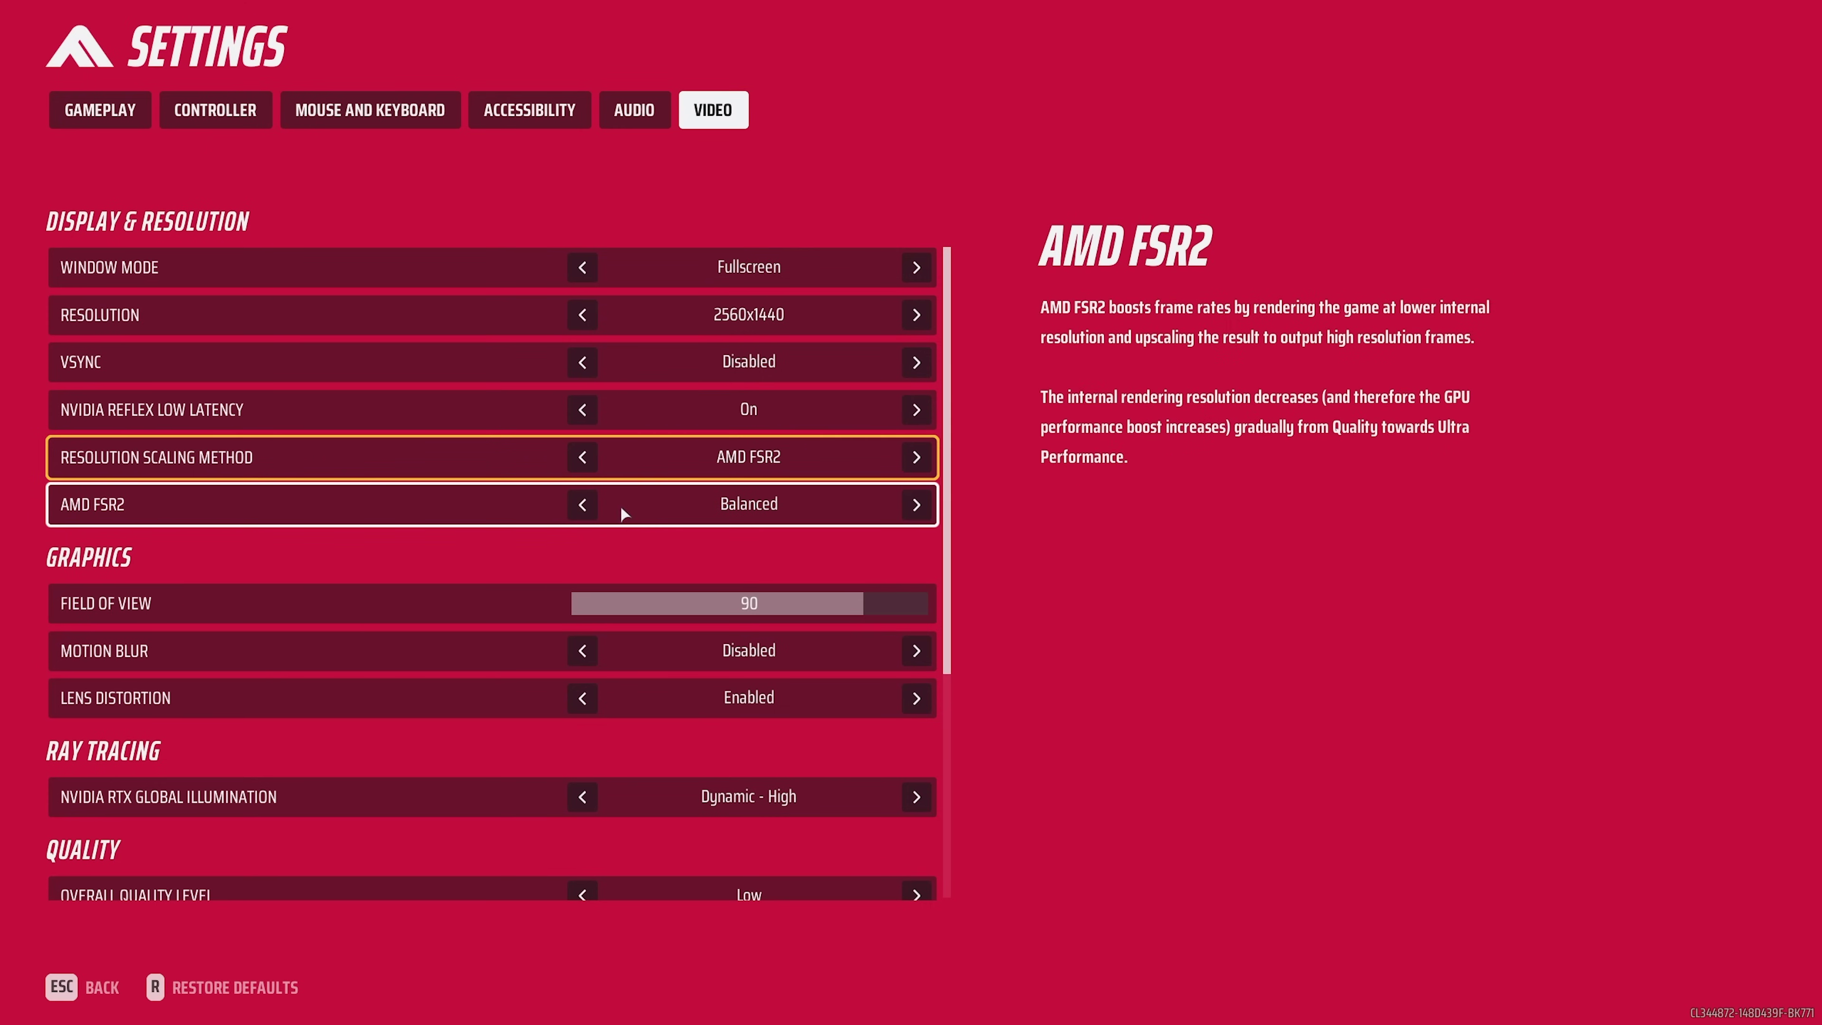
{"action": "left_click", "coordinate": [582, 504]}
{"action": "left_click", "coordinate": [582, 504]}
{"action": "left_click", "coordinate": [582, 504]}
{"action": "left_click", "coordinate": [917, 457]}
{"action": "left_click", "coordinate": [582, 504]}
{"action": "left_click", "coordinate": [916, 504]}
{"action": "left_click", "coordinate": [916, 457]}
{"action": "left_click", "coordinate": [916, 456]}
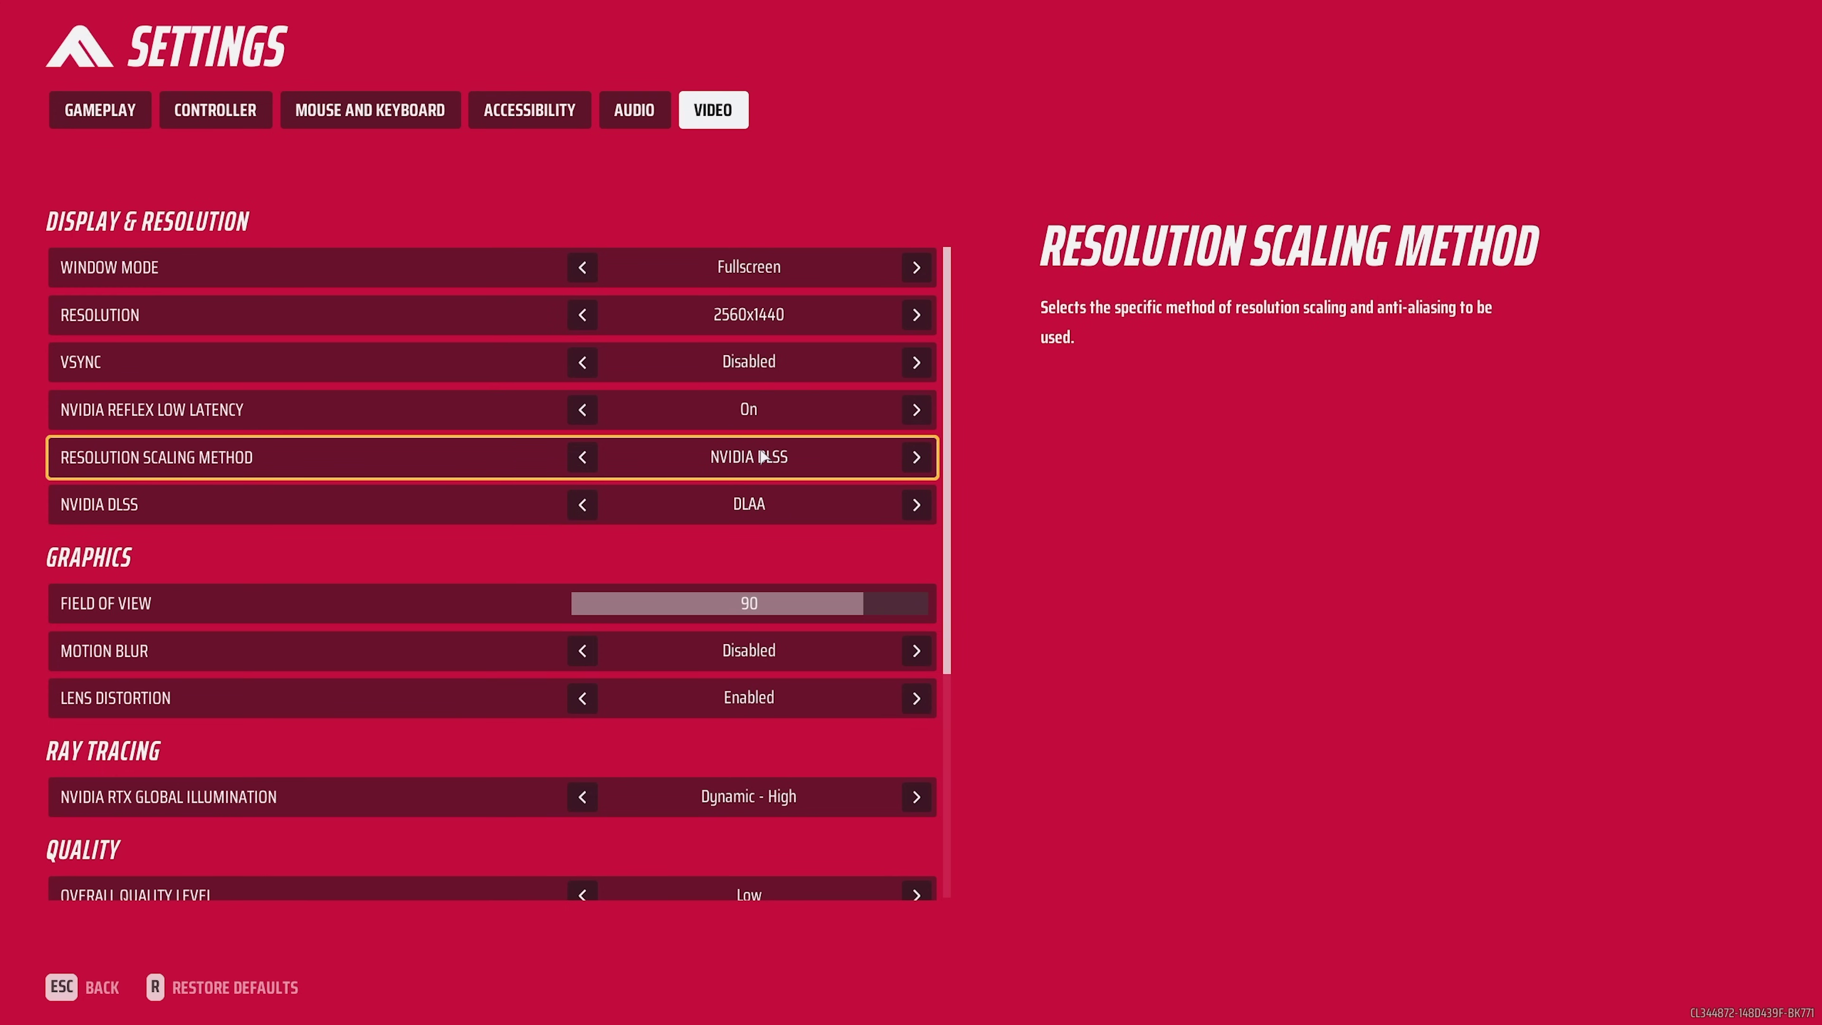
{"action": "left_click", "coordinate": [581, 456]}
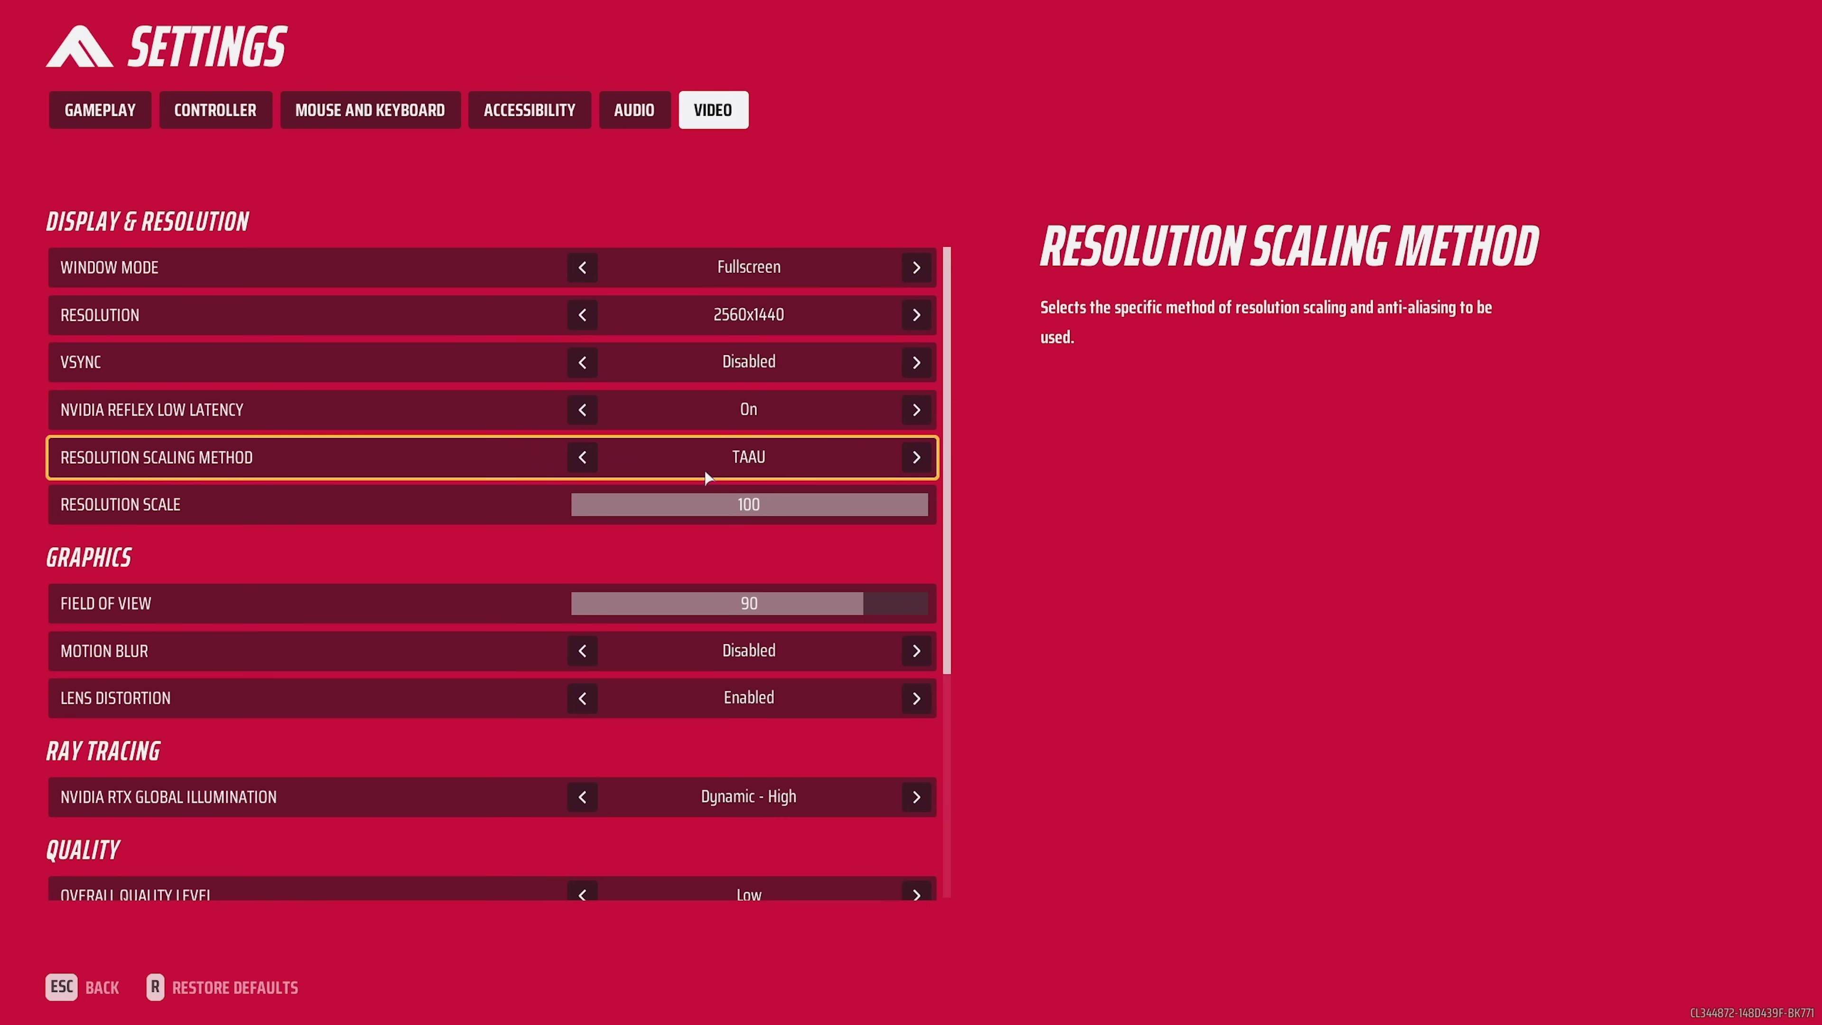
{"action": "left_click", "coordinate": [909, 463]}
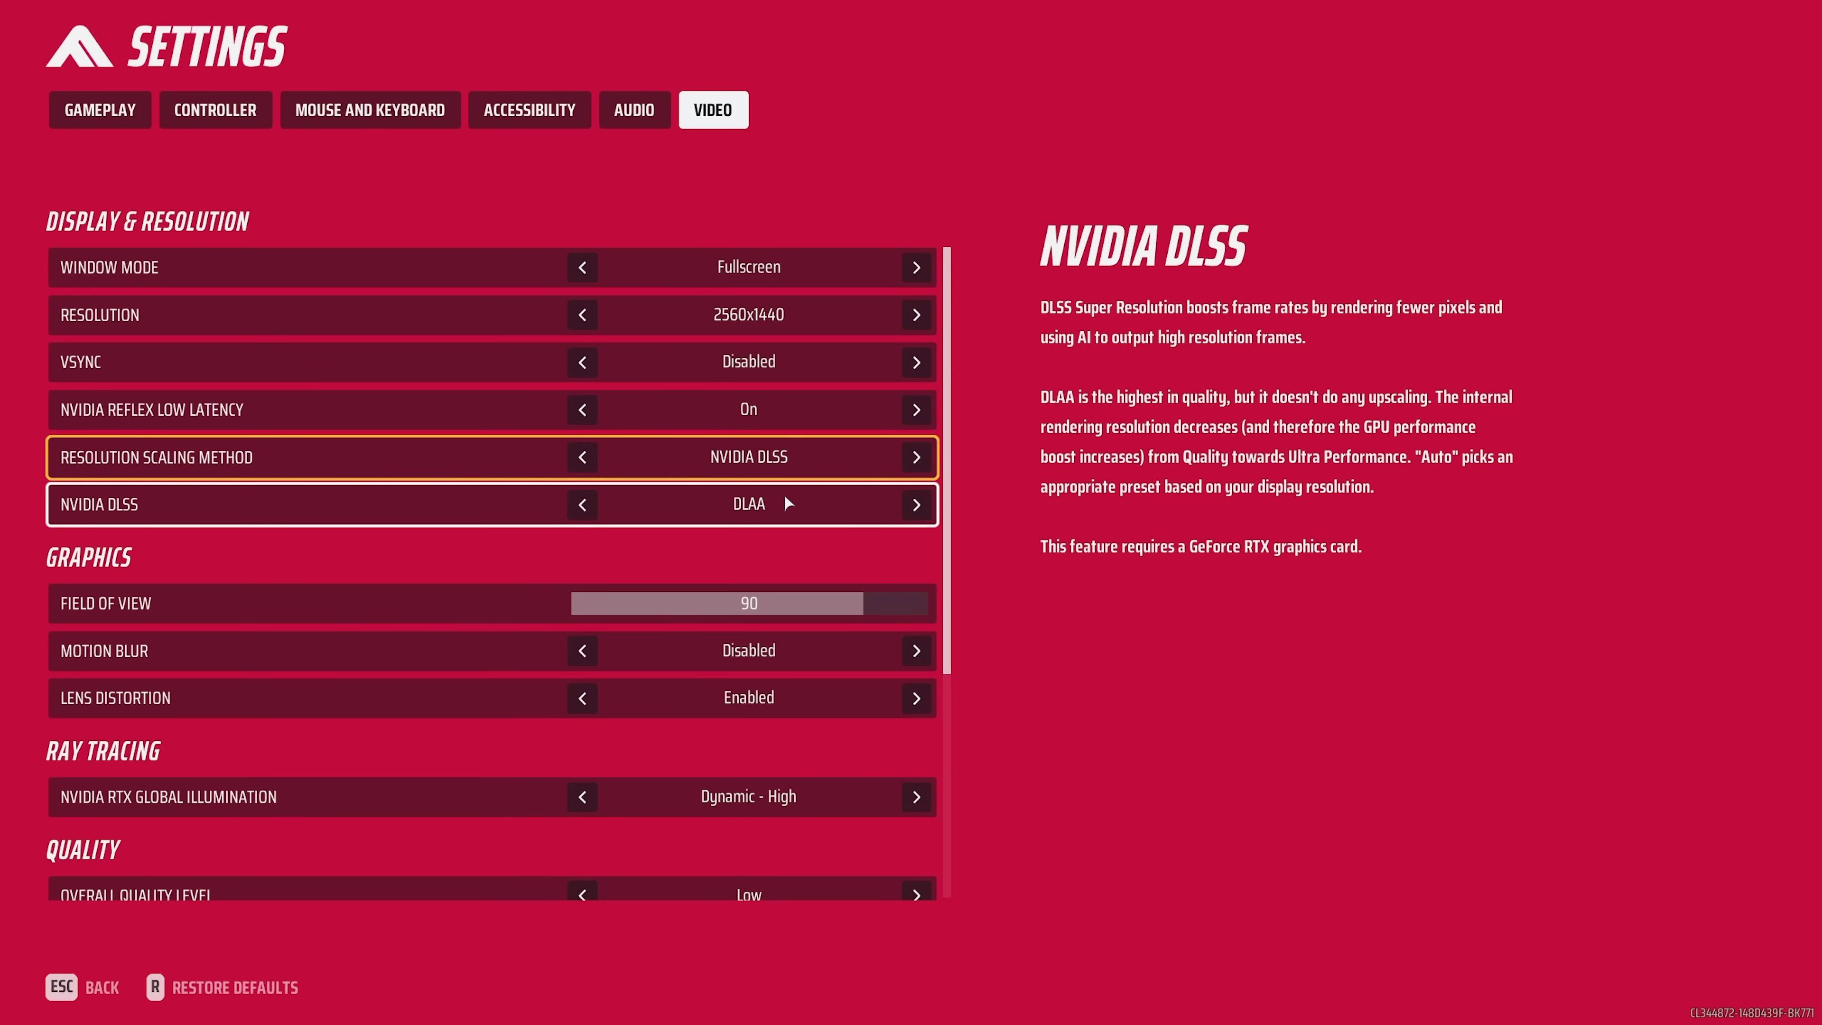
{"action": "left_click", "coordinate": [916, 504]}
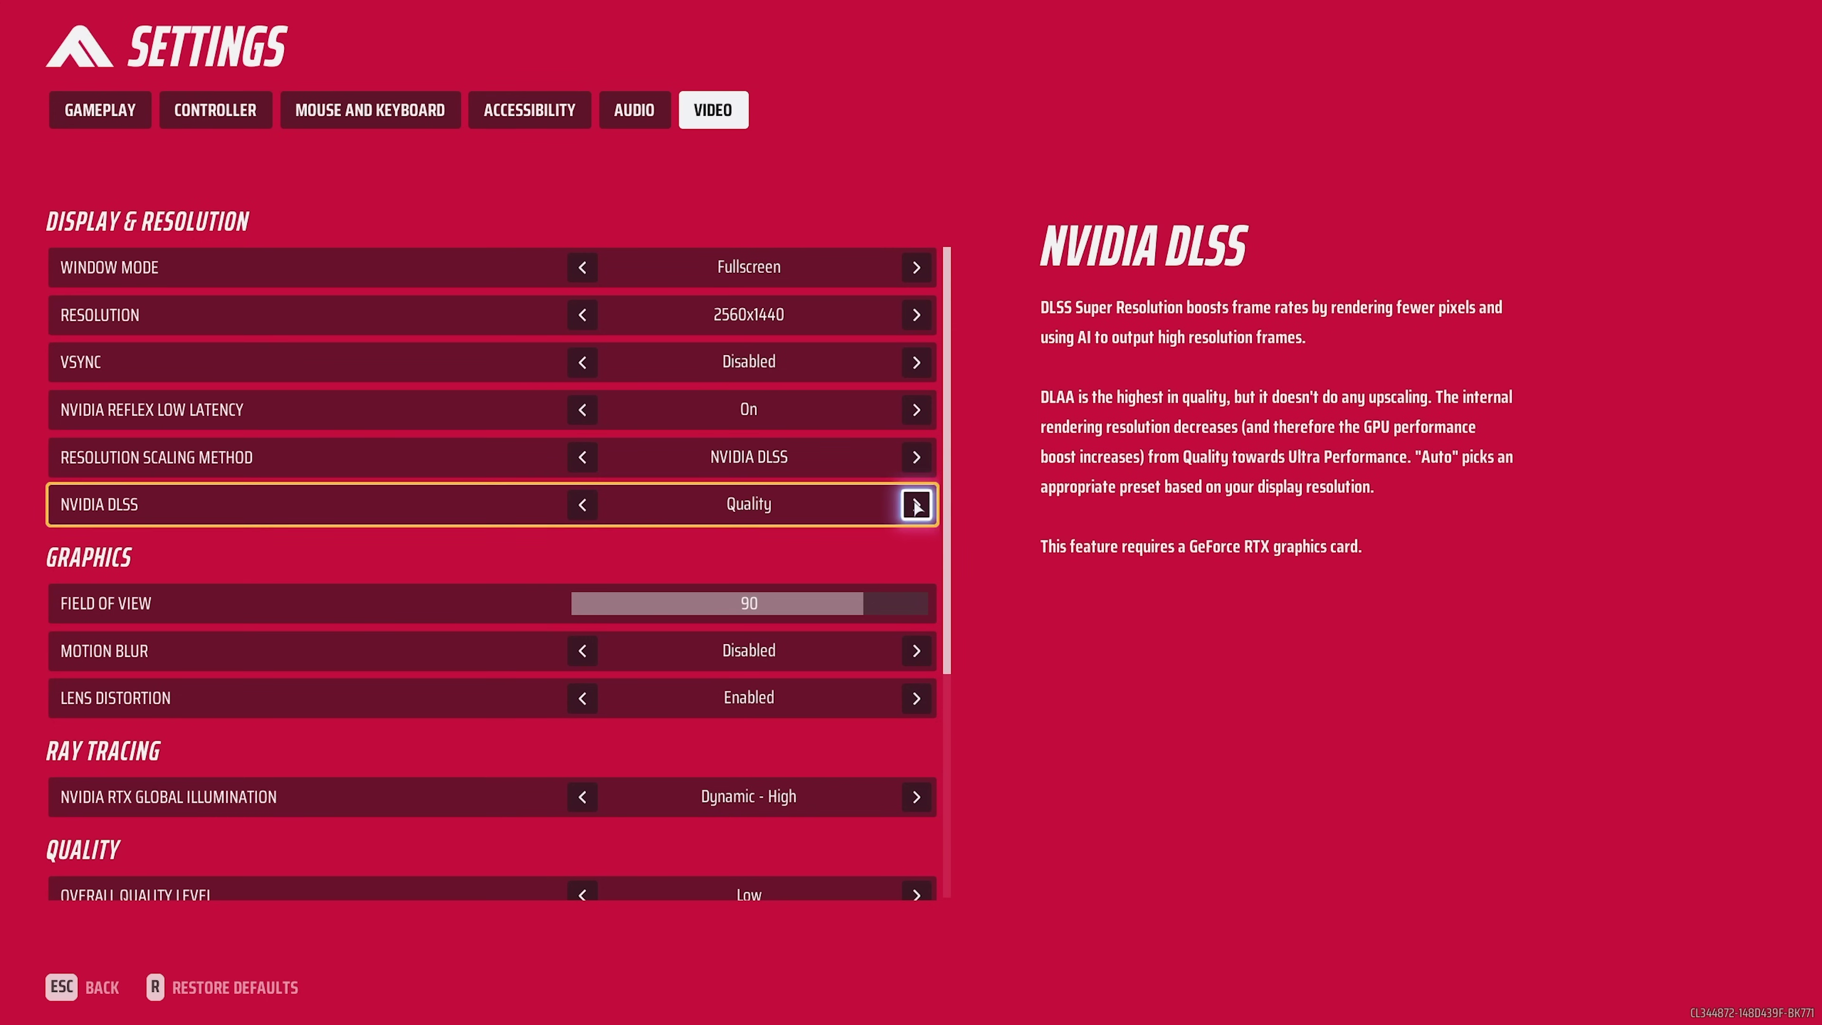
{"action": "left_click", "coordinate": [582, 504]}
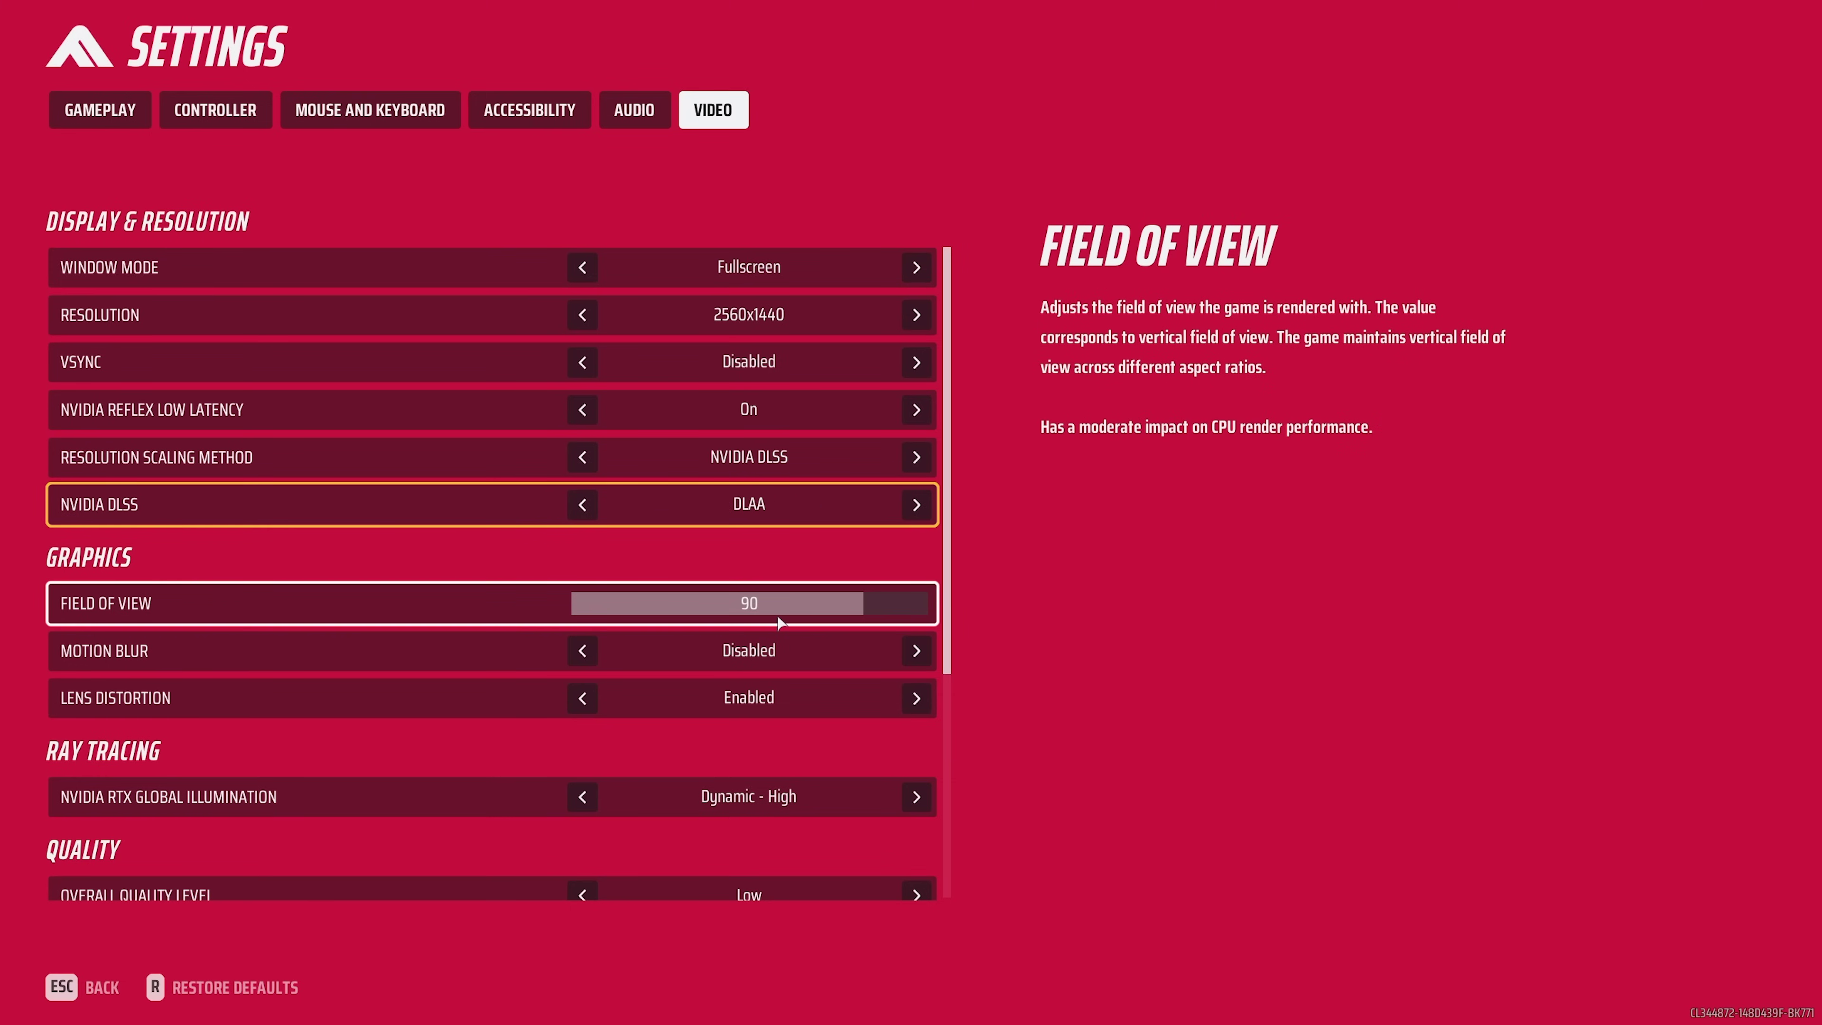
{"action": "scroll", "coordinate": [778, 603], "scroll_direction": "down", "scroll_amount": 3}
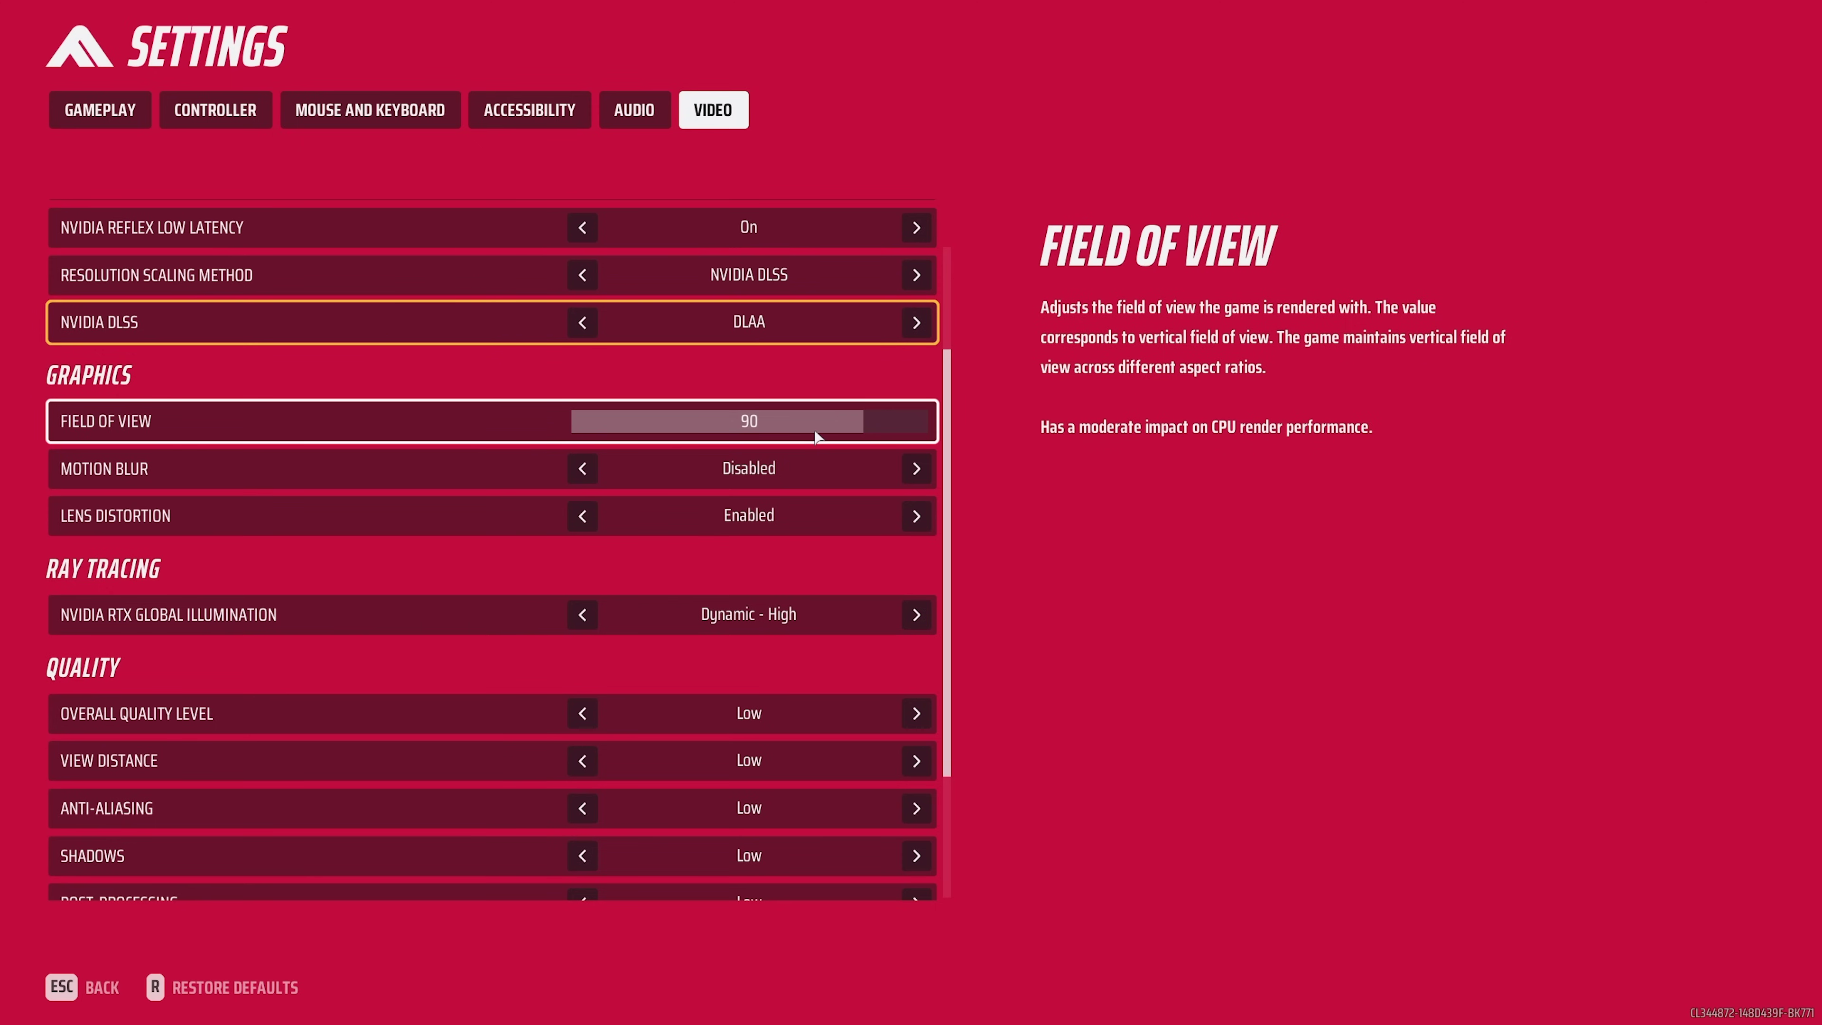
{"action": "left_click", "coordinate": [437, 434]}
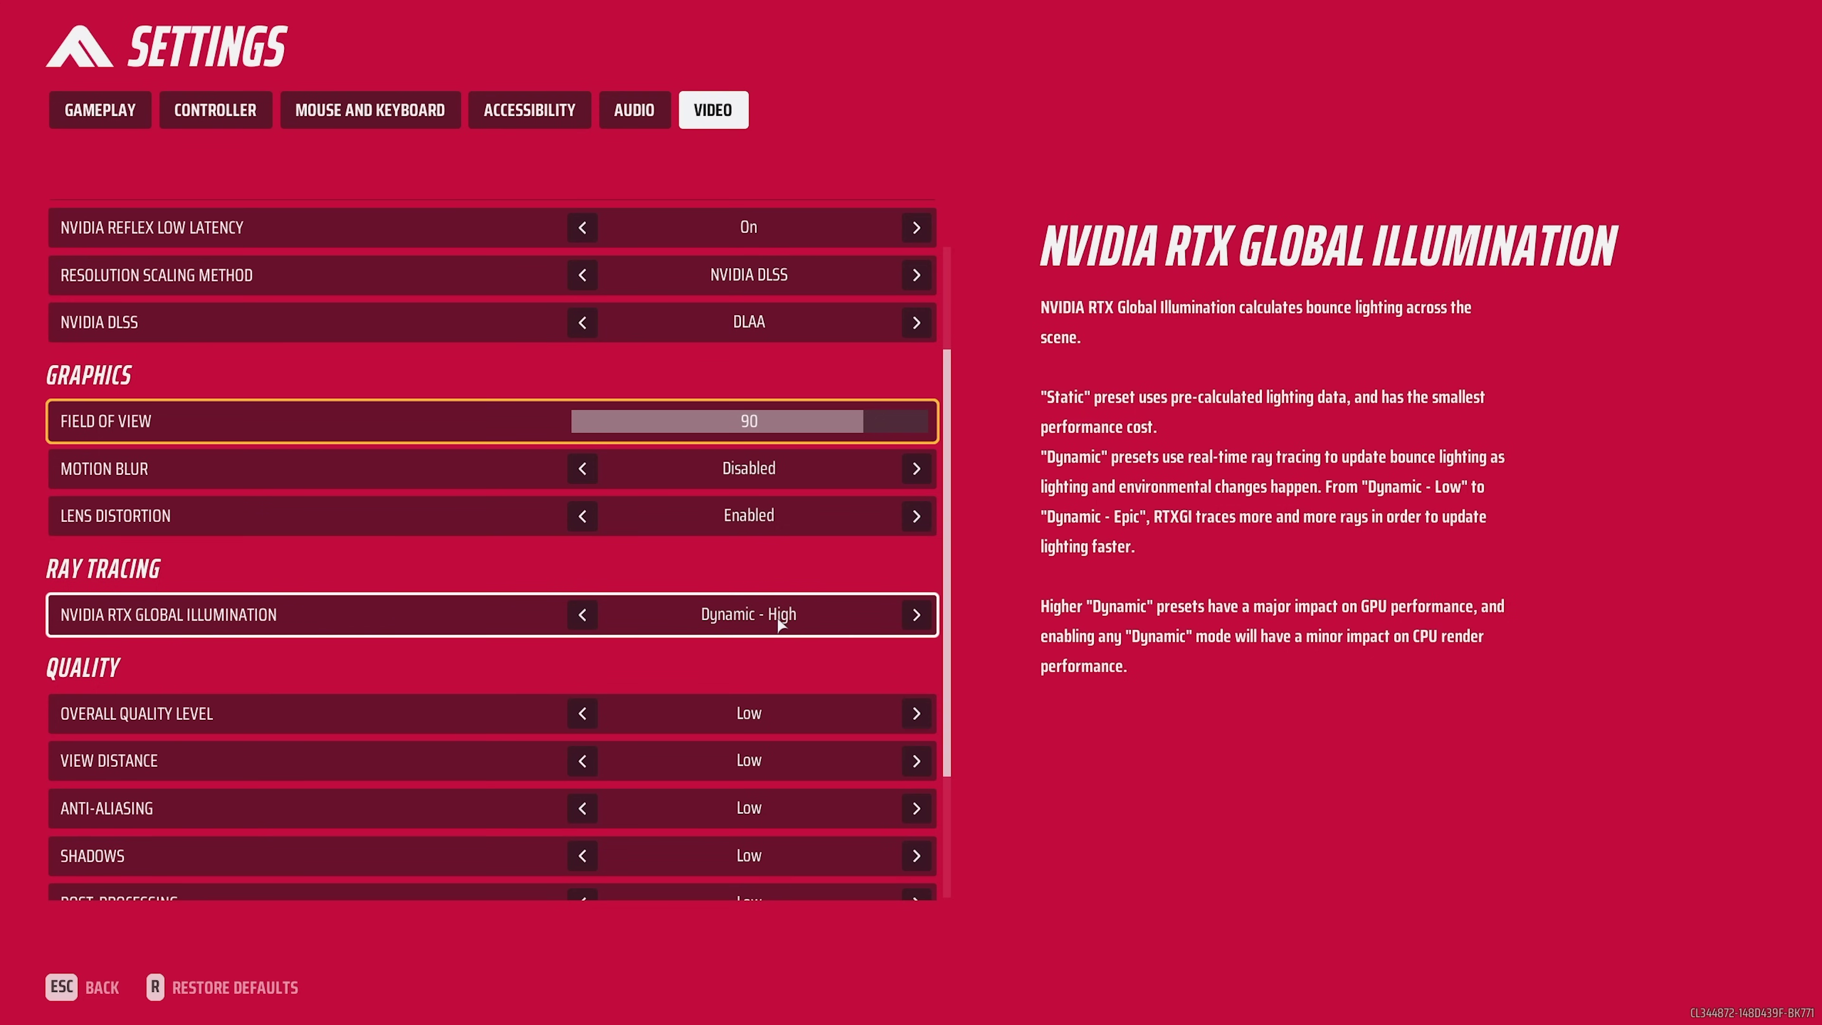
- Cycle NVIDIA RTX Global Illumination through the Dynamic Low, Medium, High and Epic presets
{"action": "left_click", "coordinate": [916, 615]}
{"action": "left_click", "coordinate": [916, 614]}
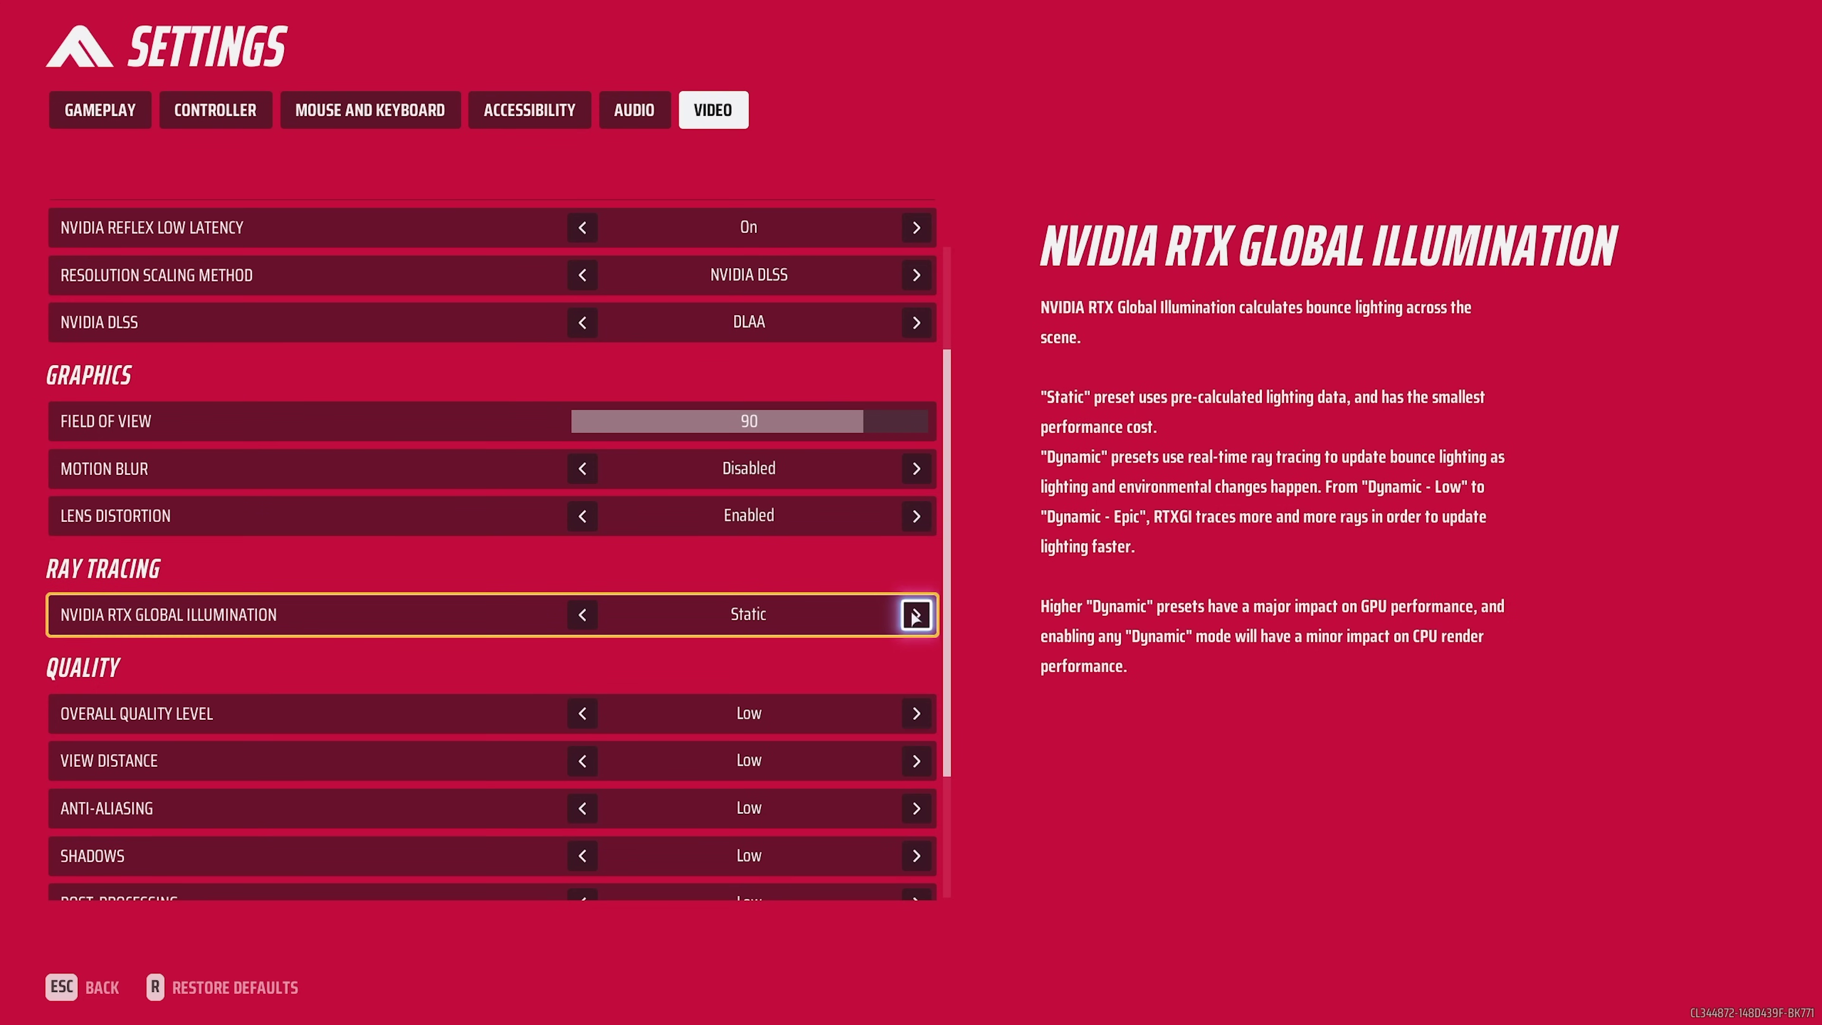
{"action": "left_click", "coordinate": [581, 615]}
{"action": "left_click", "coordinate": [581, 614]}
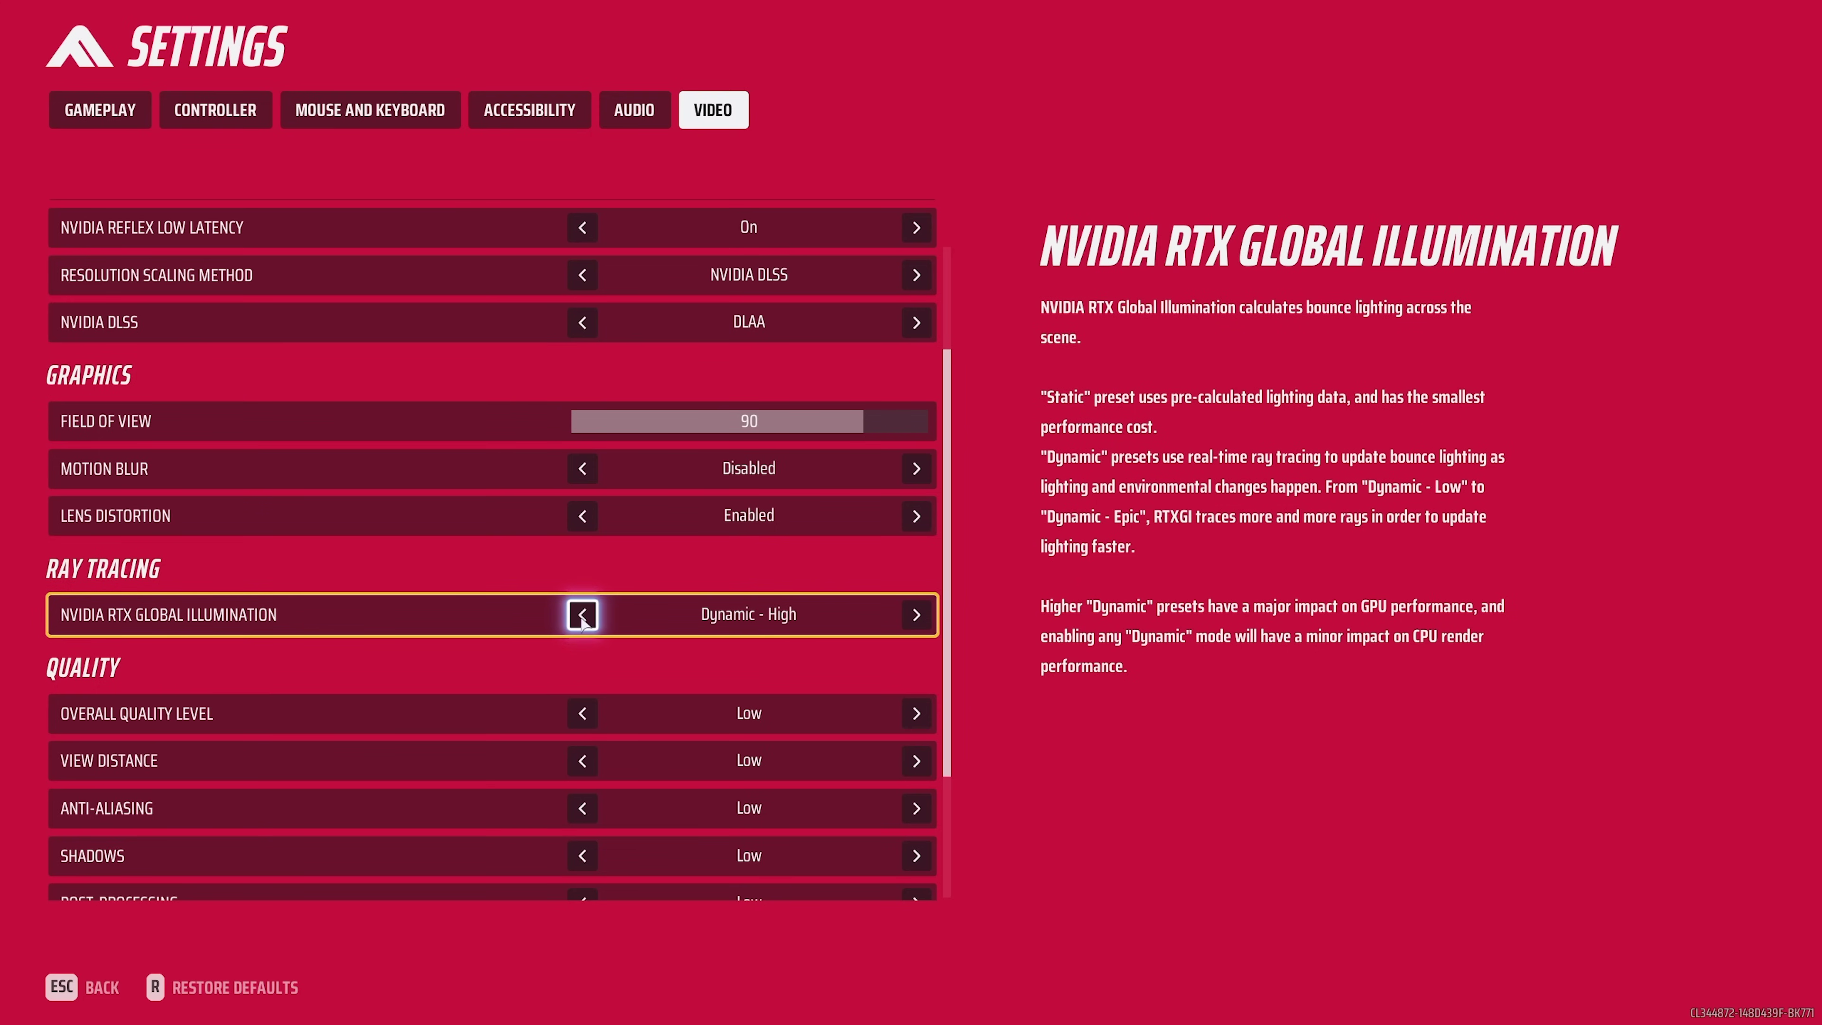
{"action": "left_click", "coordinate": [581, 616]}
{"action": "left_click", "coordinate": [581, 616]}
{"action": "left_click", "coordinate": [581, 616]}
{"action": "left_click", "coordinate": [582, 616]}
{"action": "left_click", "coordinate": [582, 616]}
{"action": "left_click", "coordinate": [581, 616]}
{"action": "left_click", "coordinate": [916, 615]}
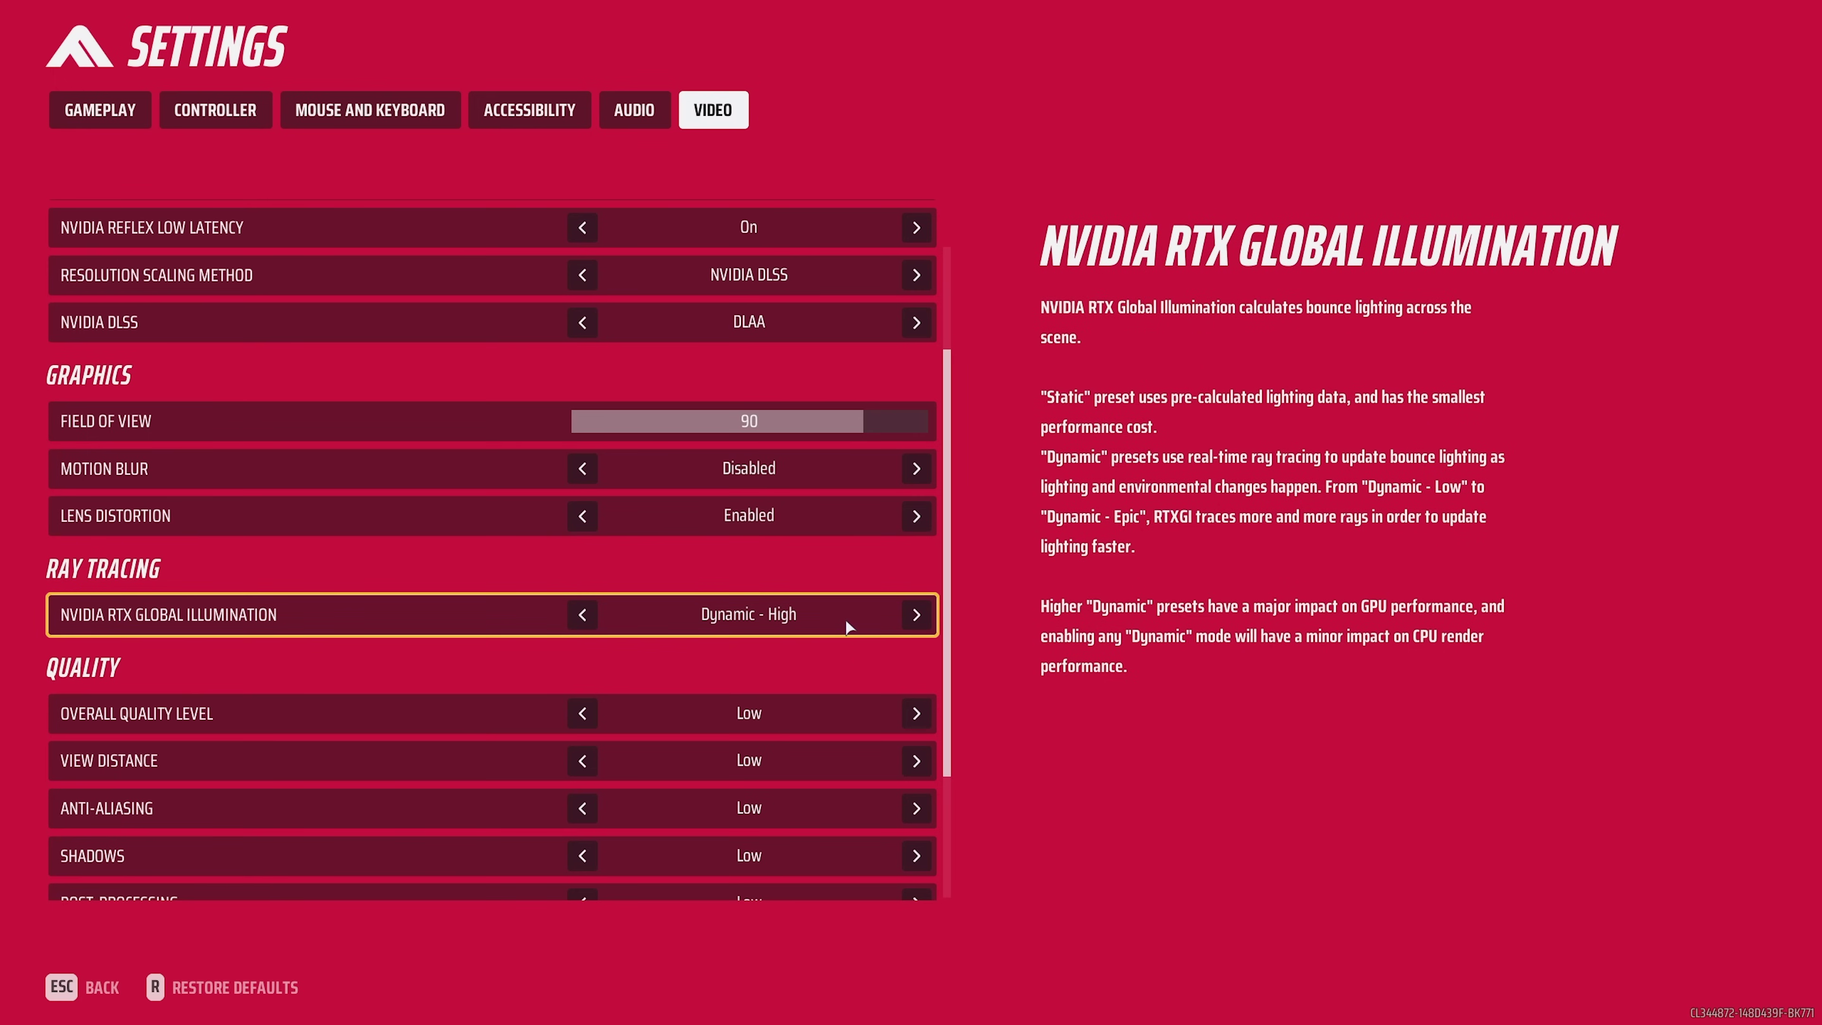
{"action": "left_click", "coordinate": [919, 616]}
{"action": "left_click", "coordinate": [583, 614]}
- Cycle RTX Global Illumination once more and settle it back on Static
{"action": "left_click", "coordinate": [914, 618]}
{"action": "left_click", "coordinate": [914, 619]}
{"action": "left_click", "coordinate": [582, 614]}
{"action": "left_click", "coordinate": [916, 615]}
{"action": "left_click", "coordinate": [915, 621]}
{"action": "left_click", "coordinate": [915, 622]}
{"action": "left_click", "coordinate": [582, 618]}
{"action": "left_click", "coordinate": [581, 617]}
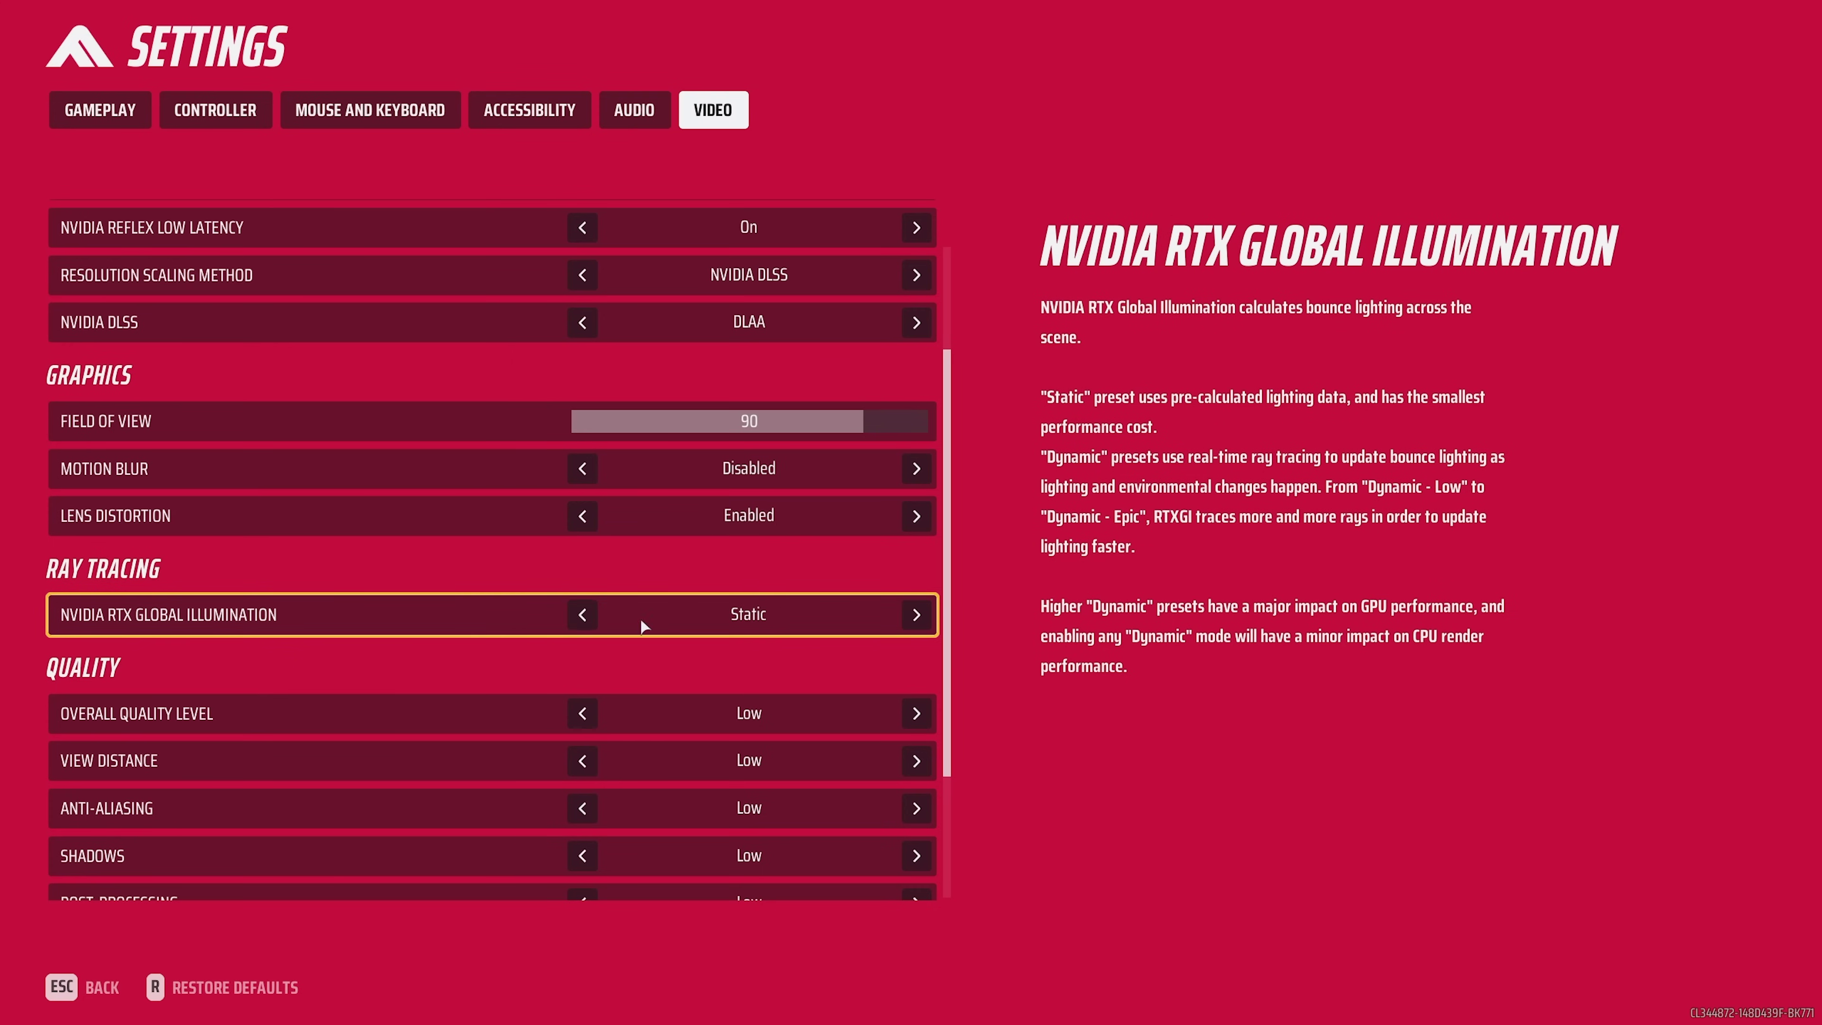
{"action": "left_click", "coordinate": [583, 617]}
{"action": "left_click", "coordinate": [591, 622]}
{"action": "left_click", "coordinate": [905, 616]}
{"action": "left_click", "coordinate": [905, 616]}
- Cycle Overall Quality Level through Low, Medium, High and Epic in the Quality section
{"action": "scroll", "coordinate": [846, 610], "scroll_direction": "down", "scroll_amount": 3}
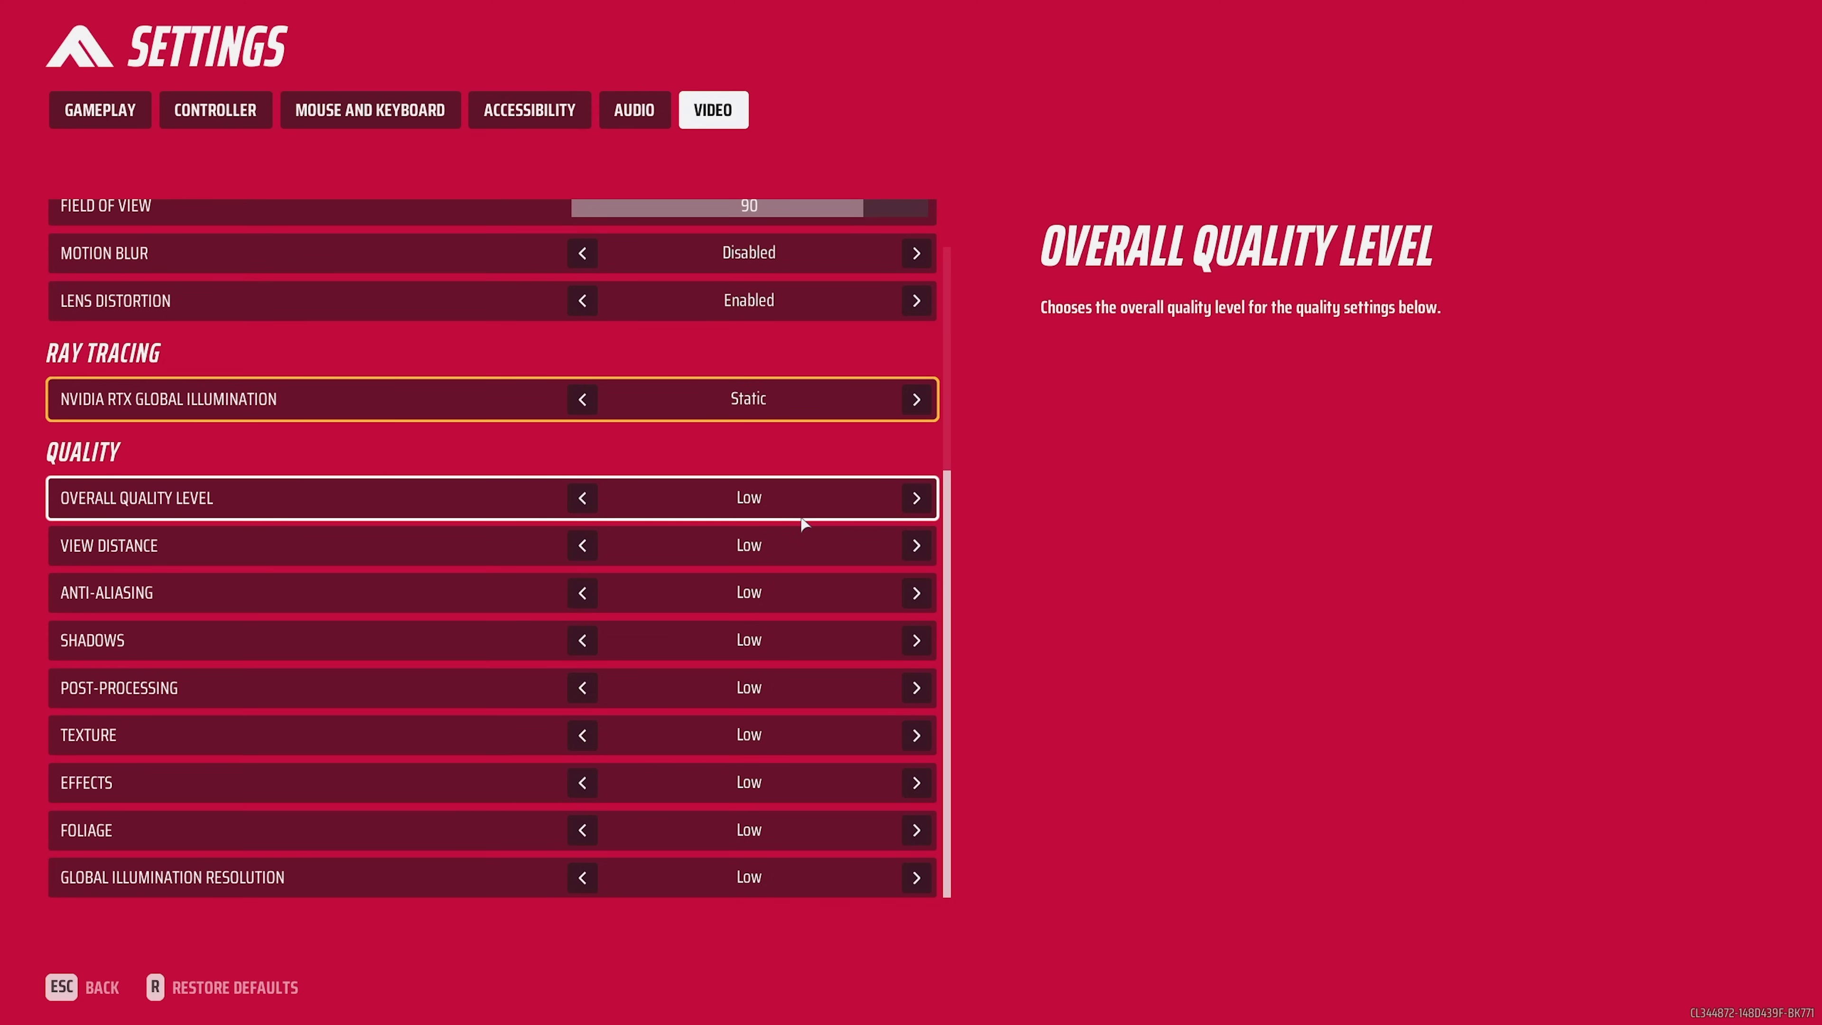
{"action": "left_click", "coordinate": [916, 497]}
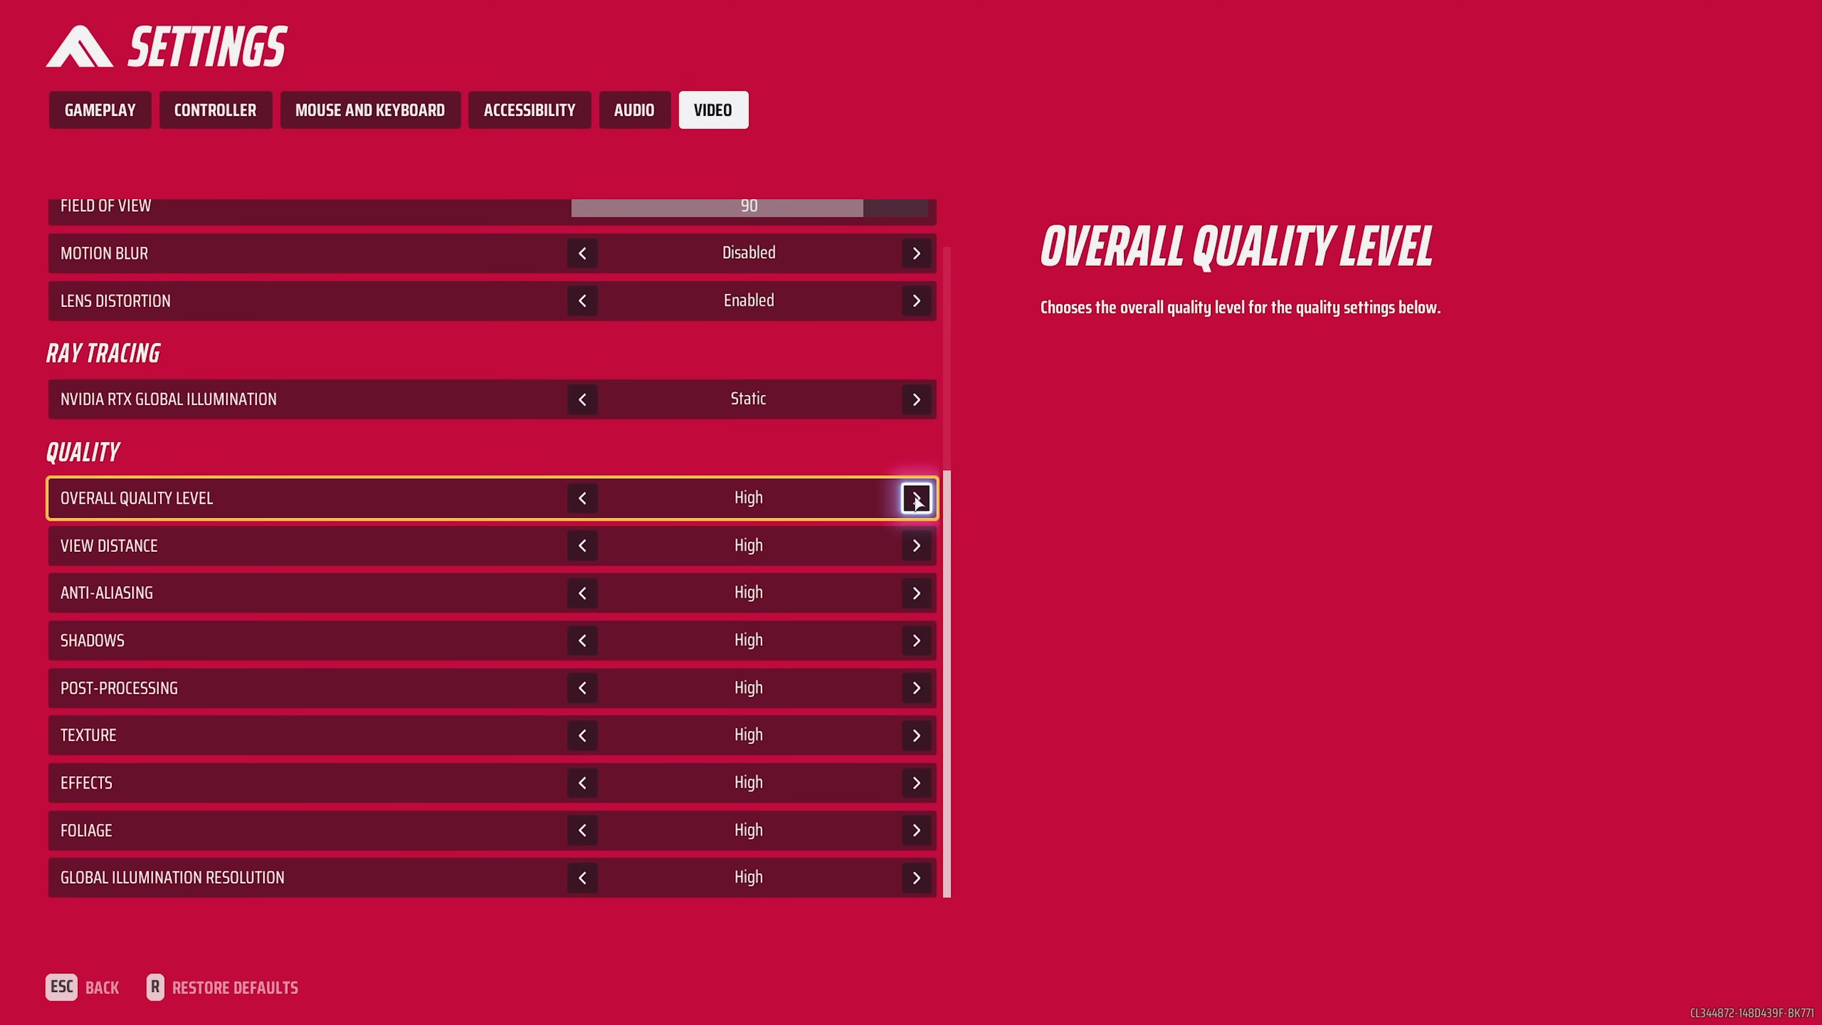
{"action": "left_click", "coordinate": [916, 498]}
{"action": "left_click", "coordinate": [900, 501]}
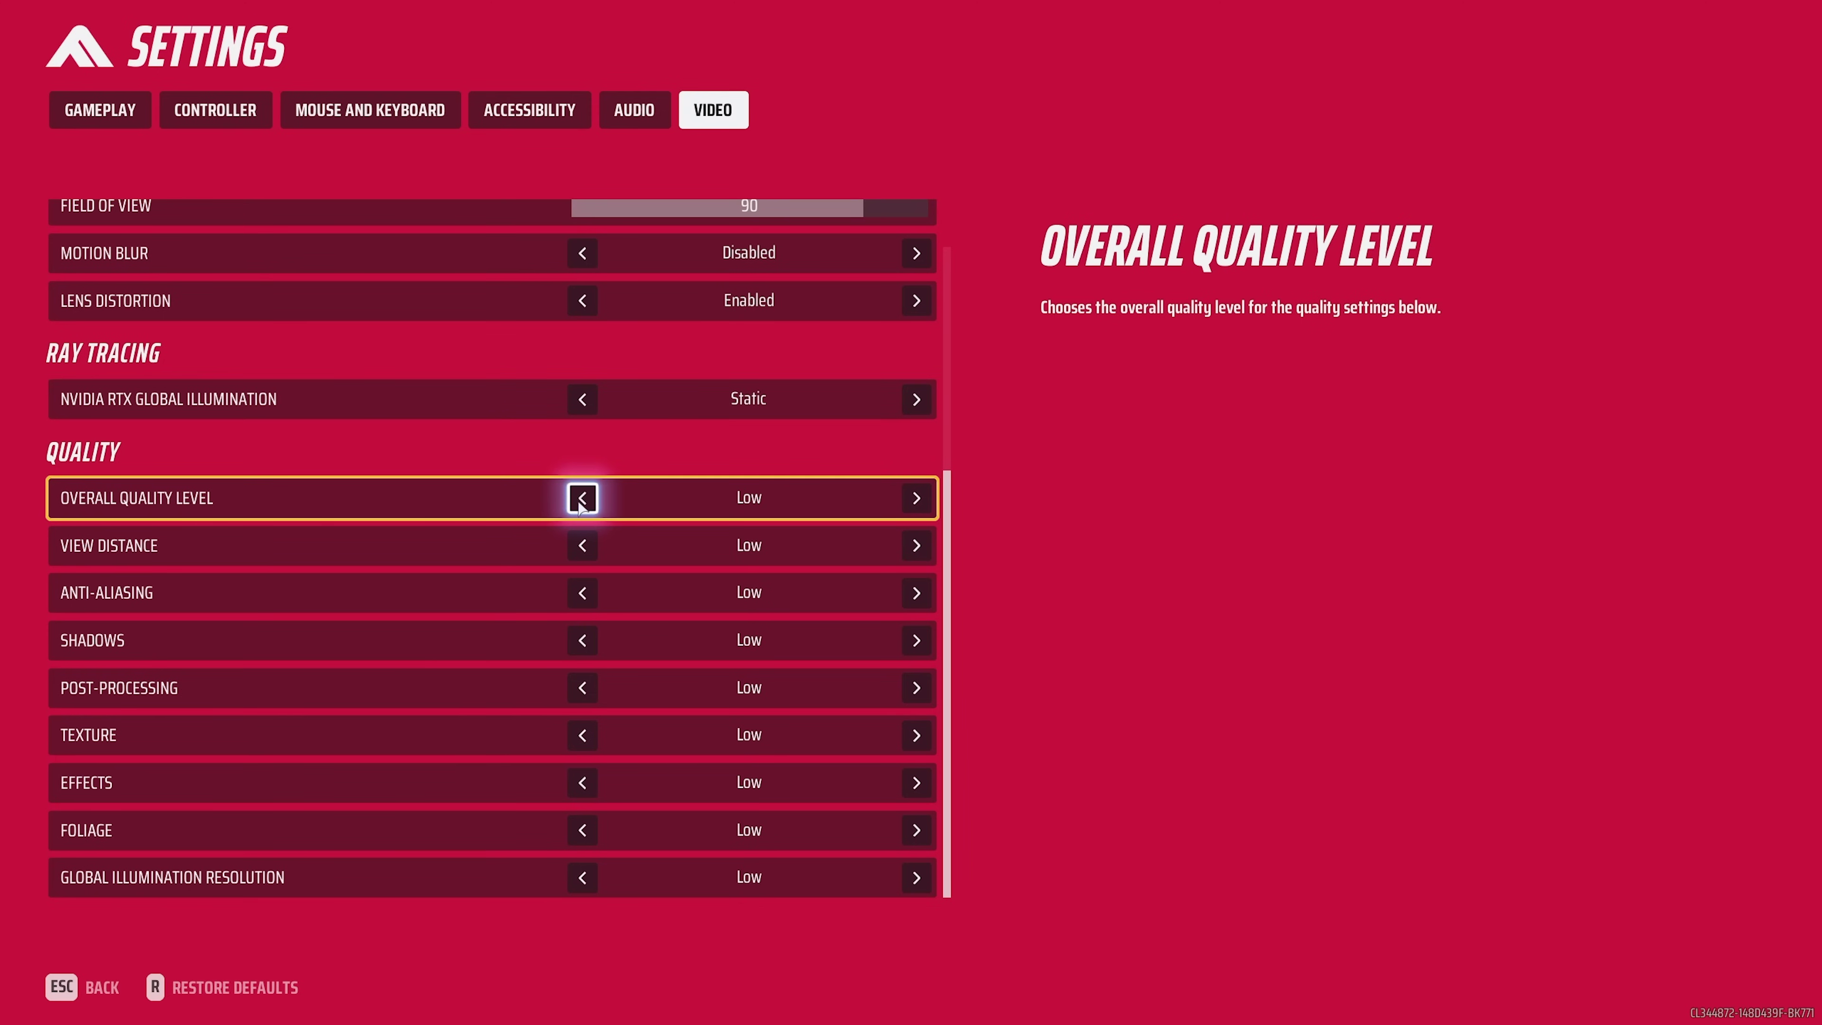
{"action": "left_click", "coordinate": [582, 497]}
{"action": "left_click", "coordinate": [593, 504]}
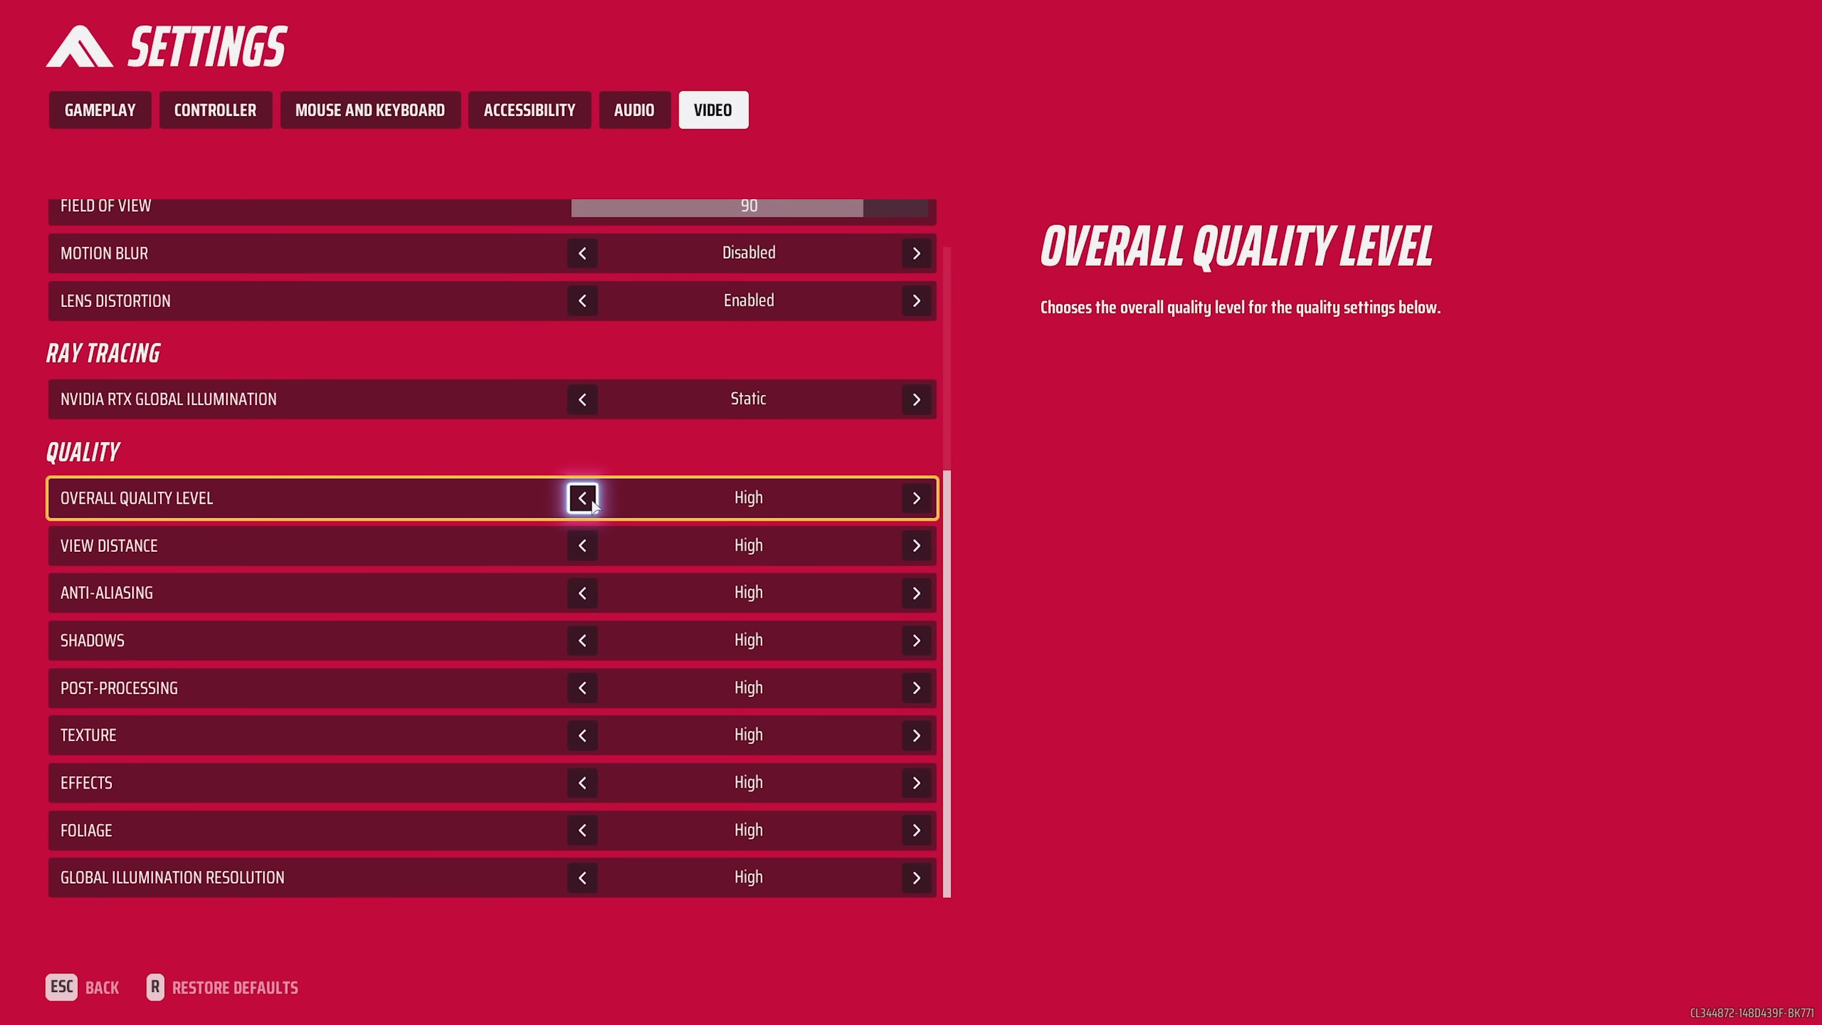
{"action": "left_click", "coordinate": [593, 504]}
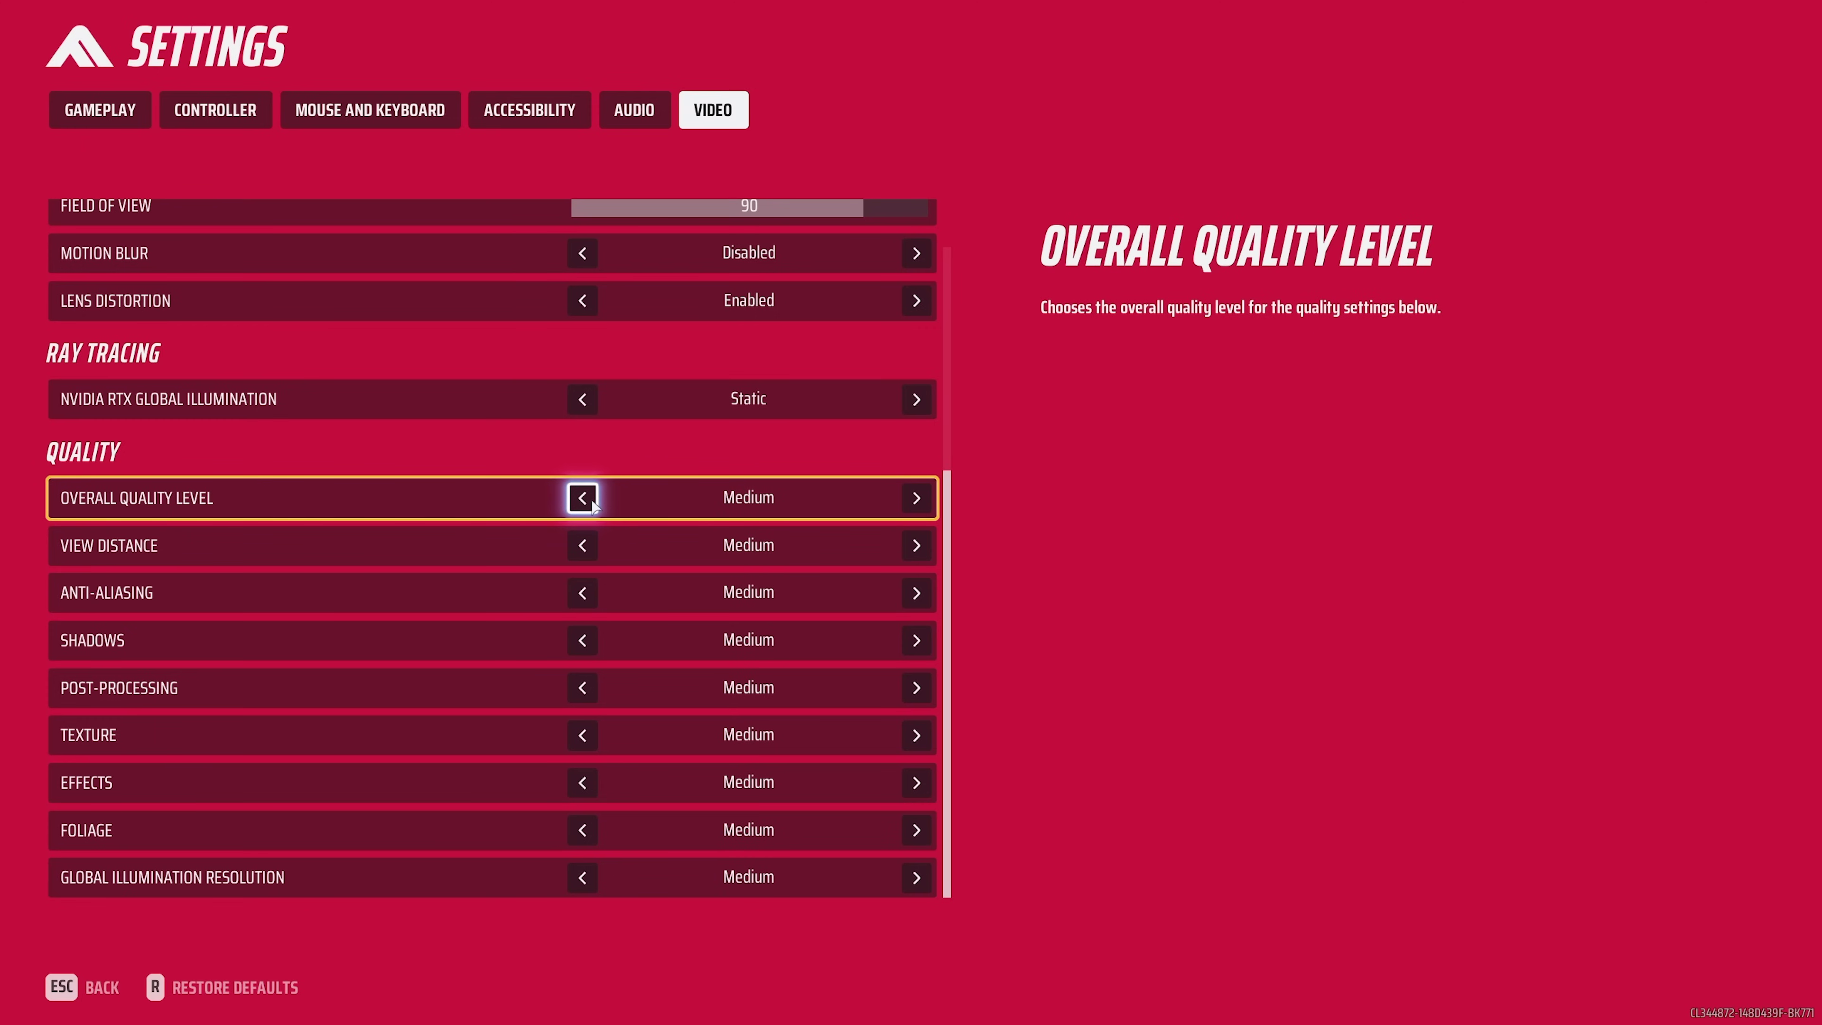
{"action": "left_click", "coordinate": [592, 504]}
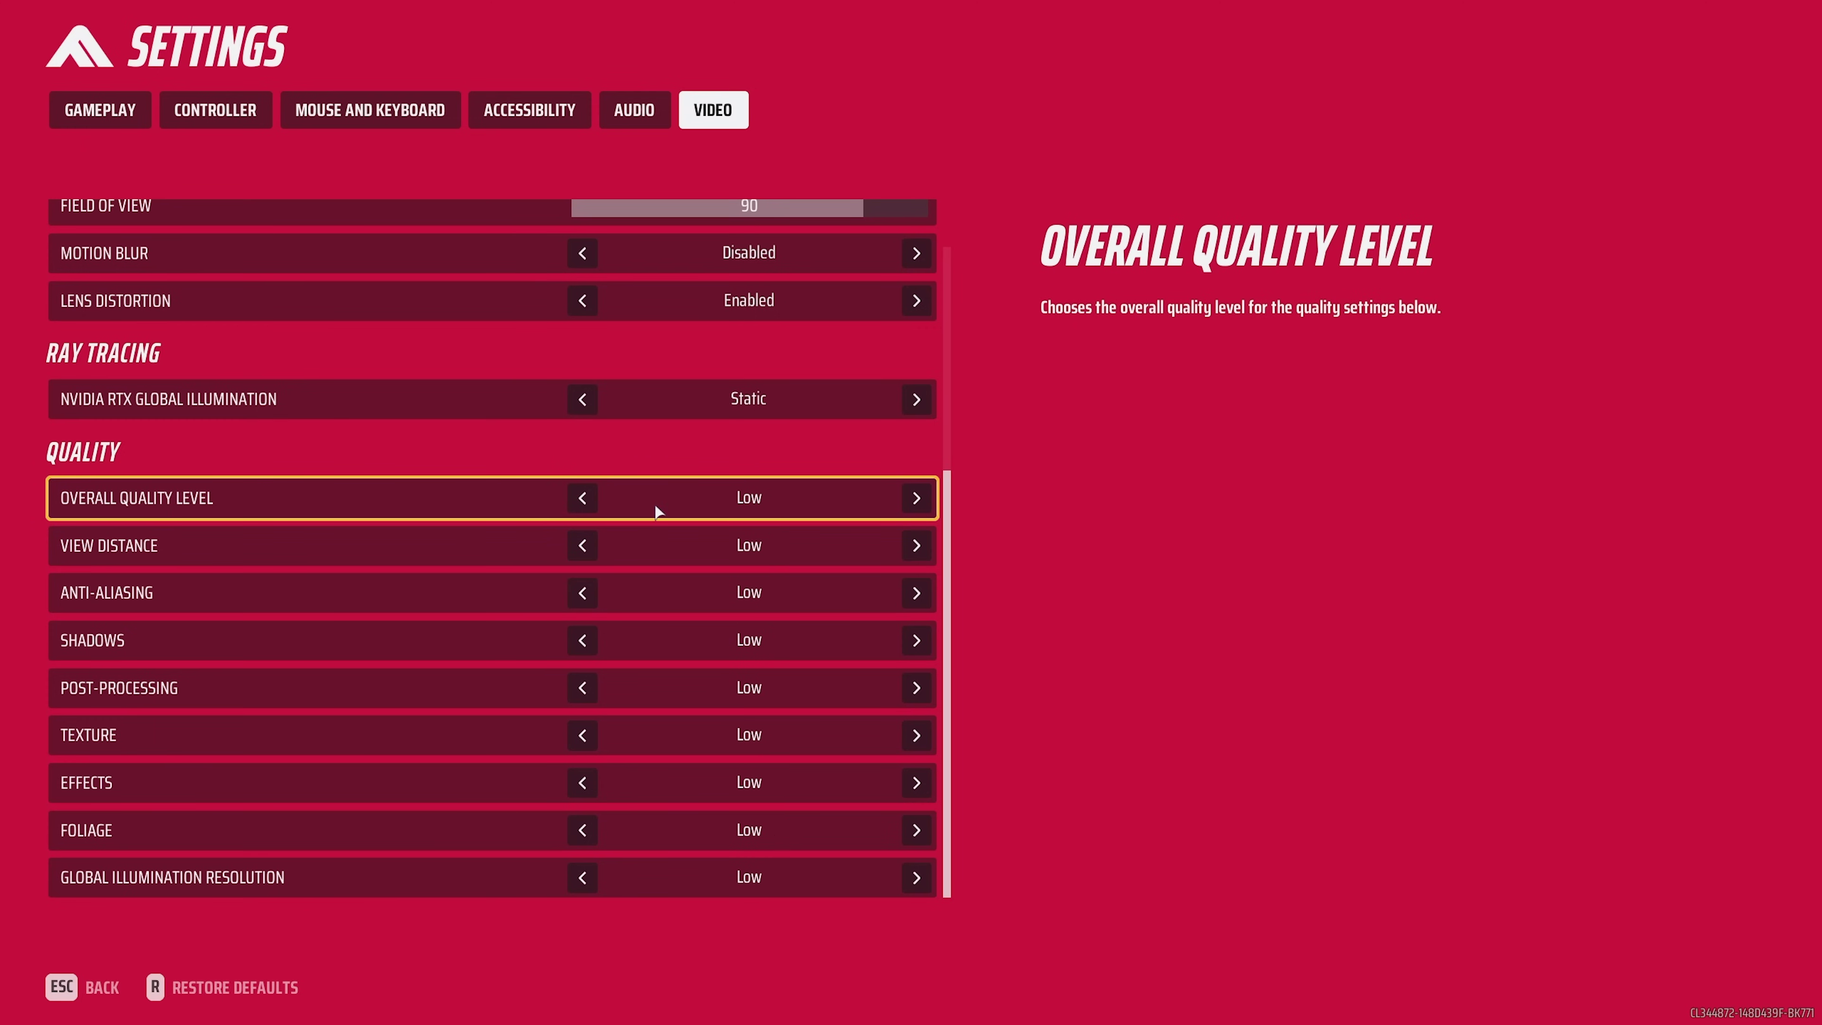
- Settle Overall Quality Level on High so every quality setting follows at High
{"action": "left_click", "coordinate": [918, 502]}
{"action": "left_click", "coordinate": [917, 502]}
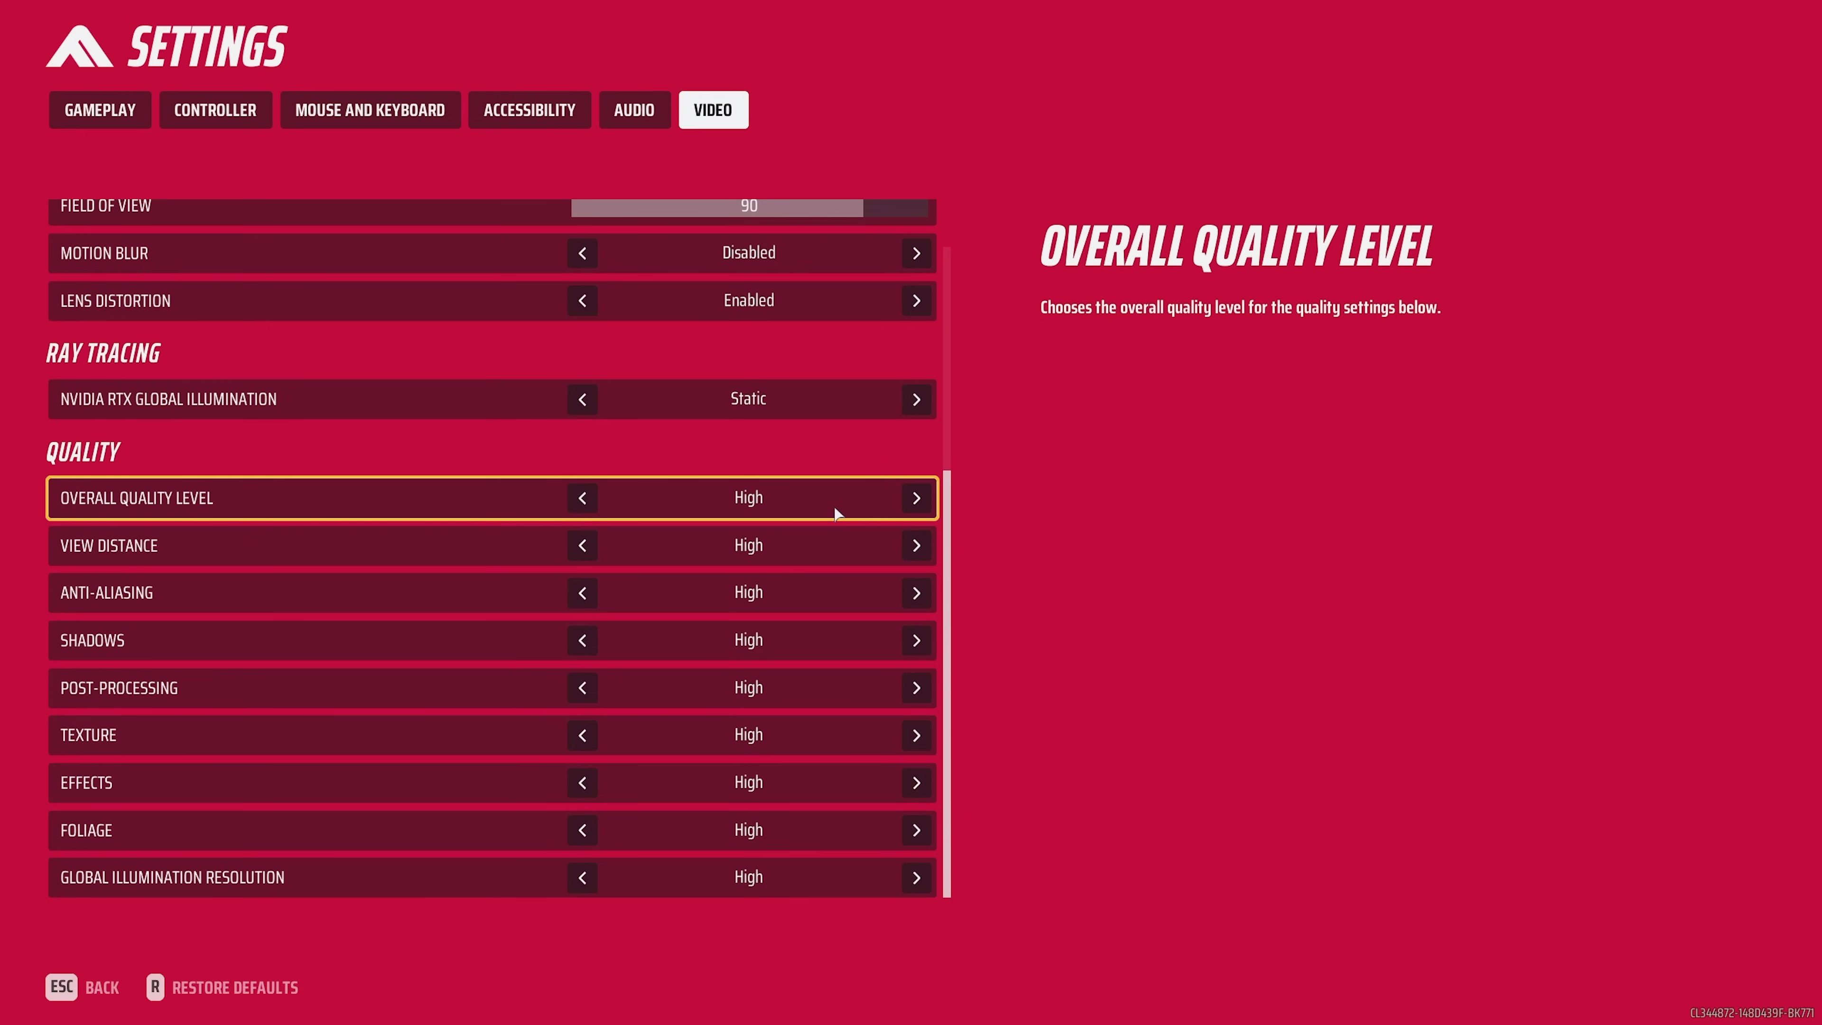
{"action": "left_click", "coordinate": [583, 502]}
{"action": "left_click", "coordinate": [583, 500]}
{"action": "left_click", "coordinate": [916, 500]}
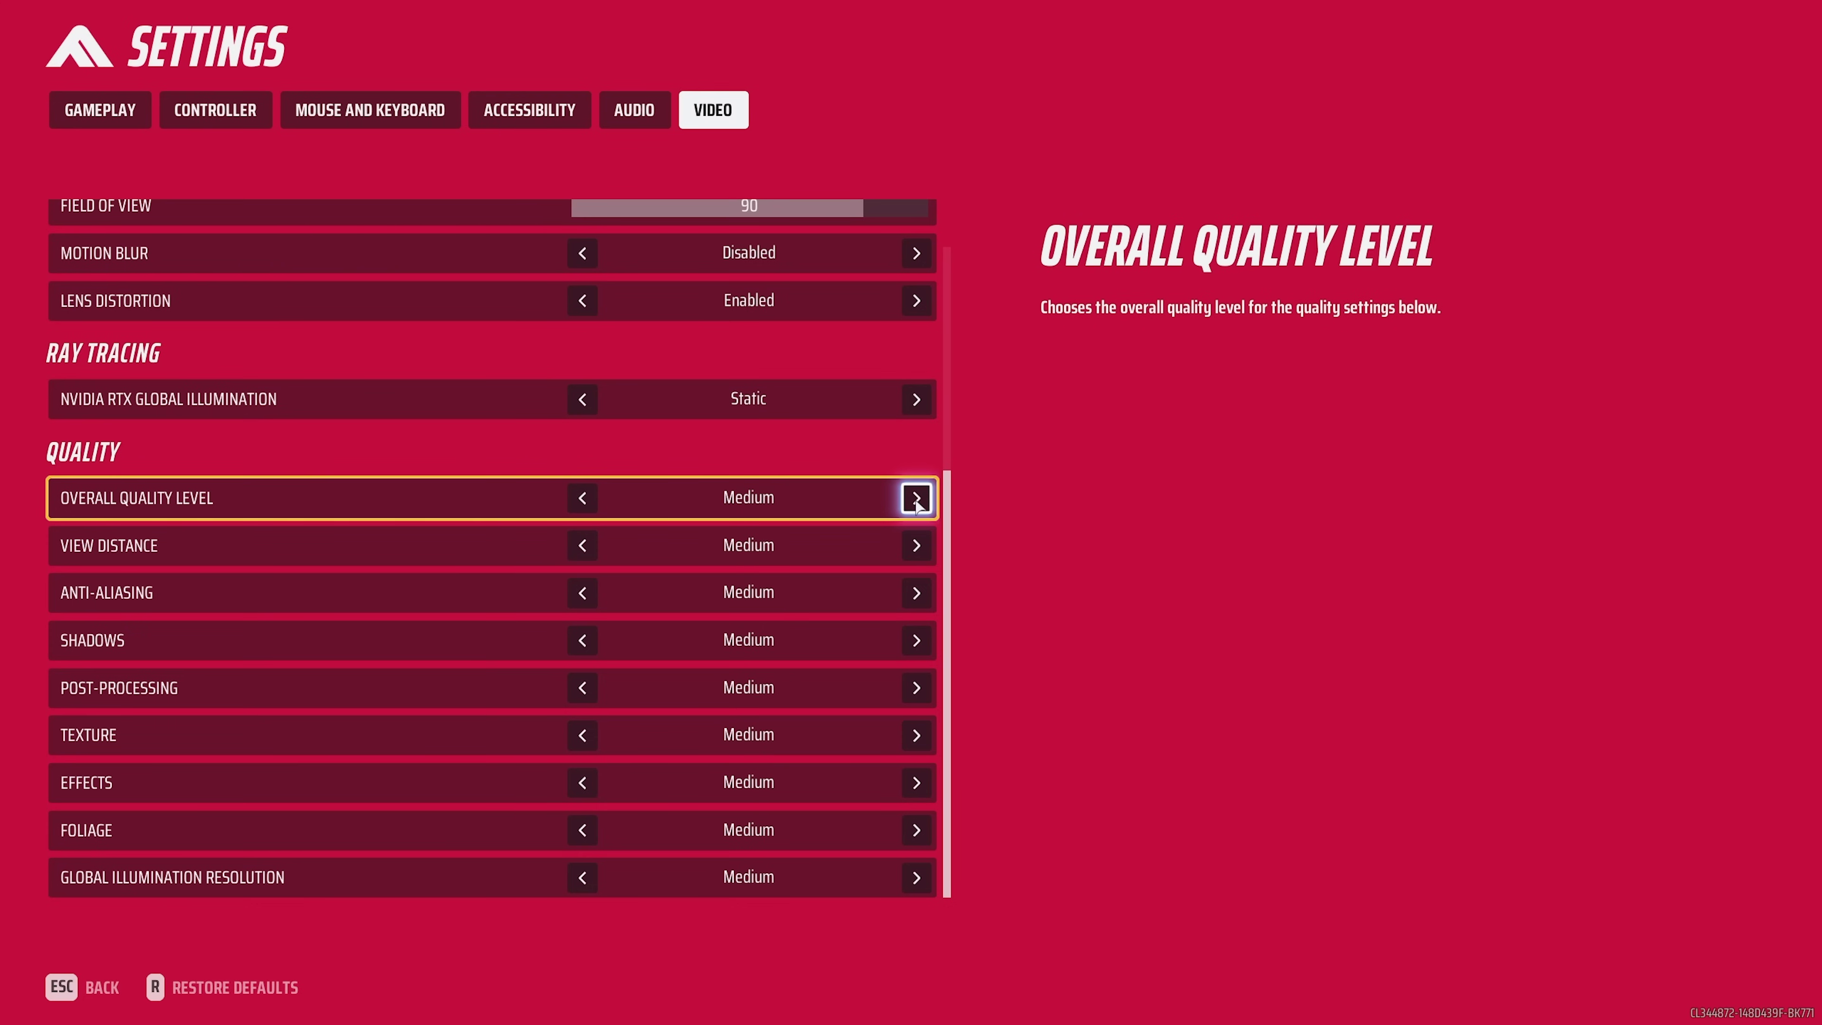
{"action": "left_click", "coordinate": [917, 500]}
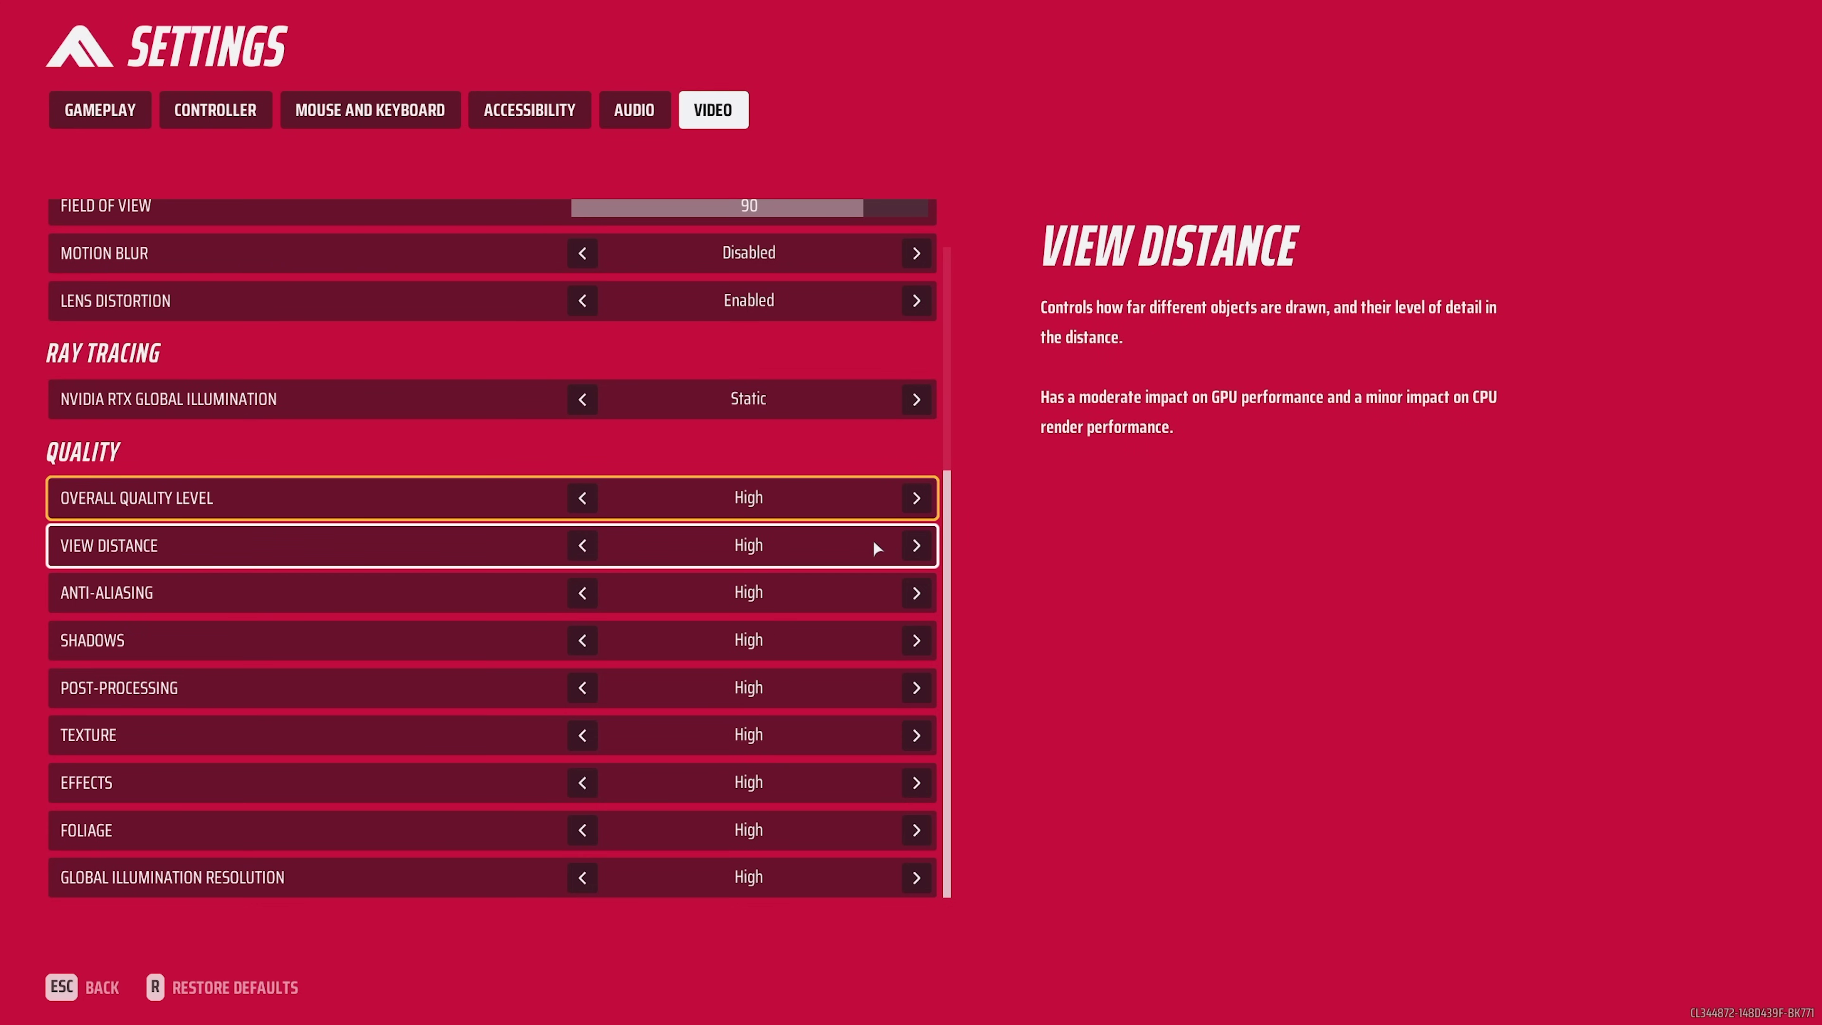
- Lower View Distance to Medium after trying Epic, turning Overall Quality Level to Custom
{"action": "left_click", "coordinate": [927, 546]}
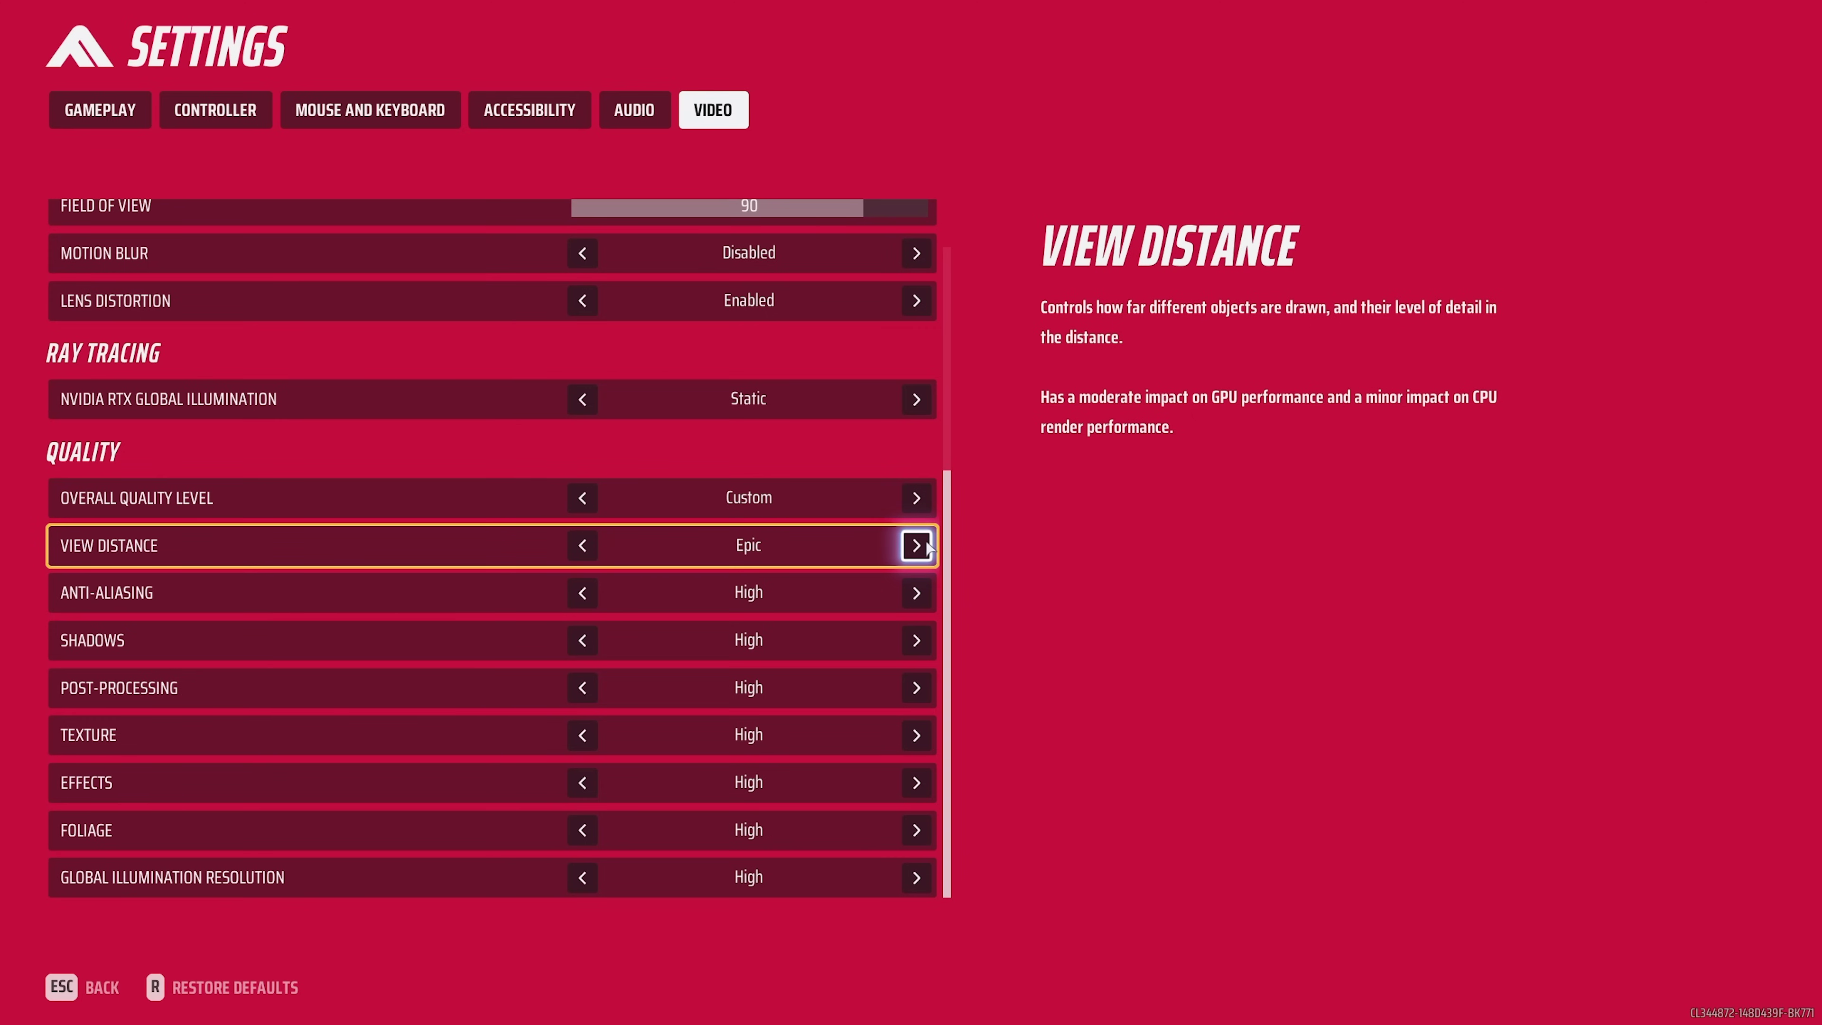
{"action": "left_click", "coordinate": [583, 548]}
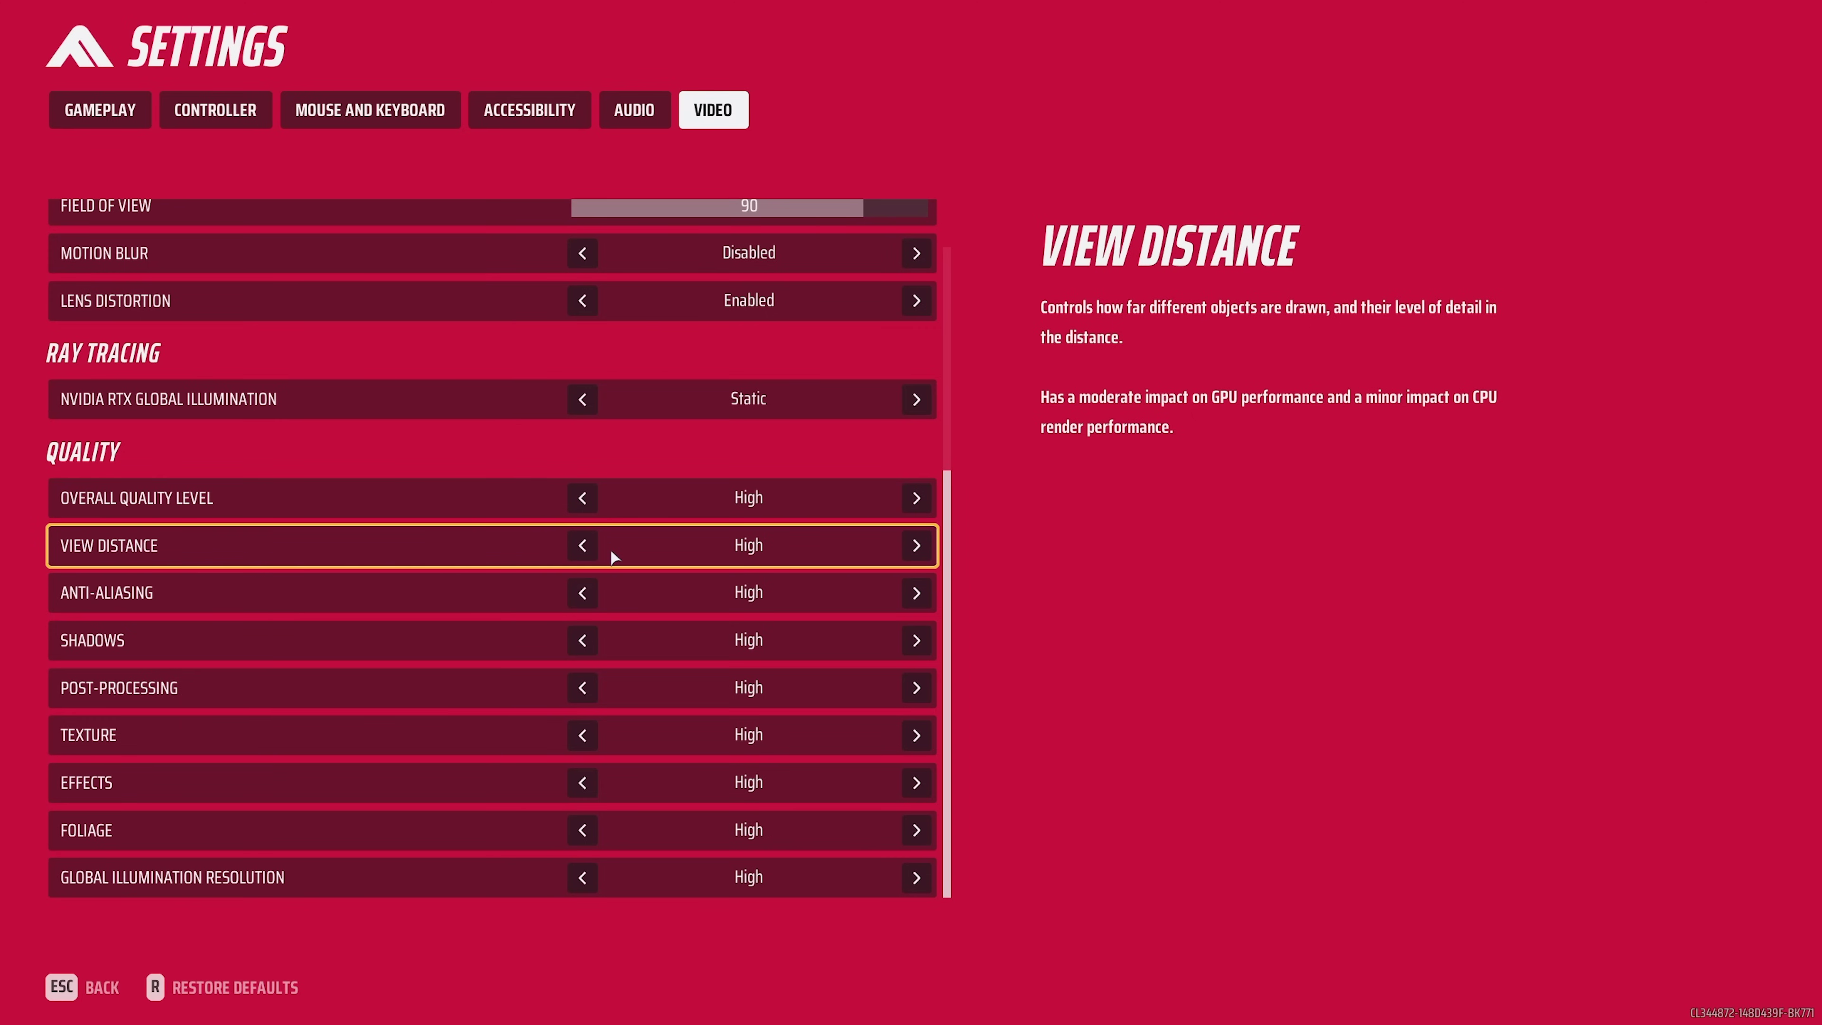
{"action": "left_click", "coordinate": [583, 552]}
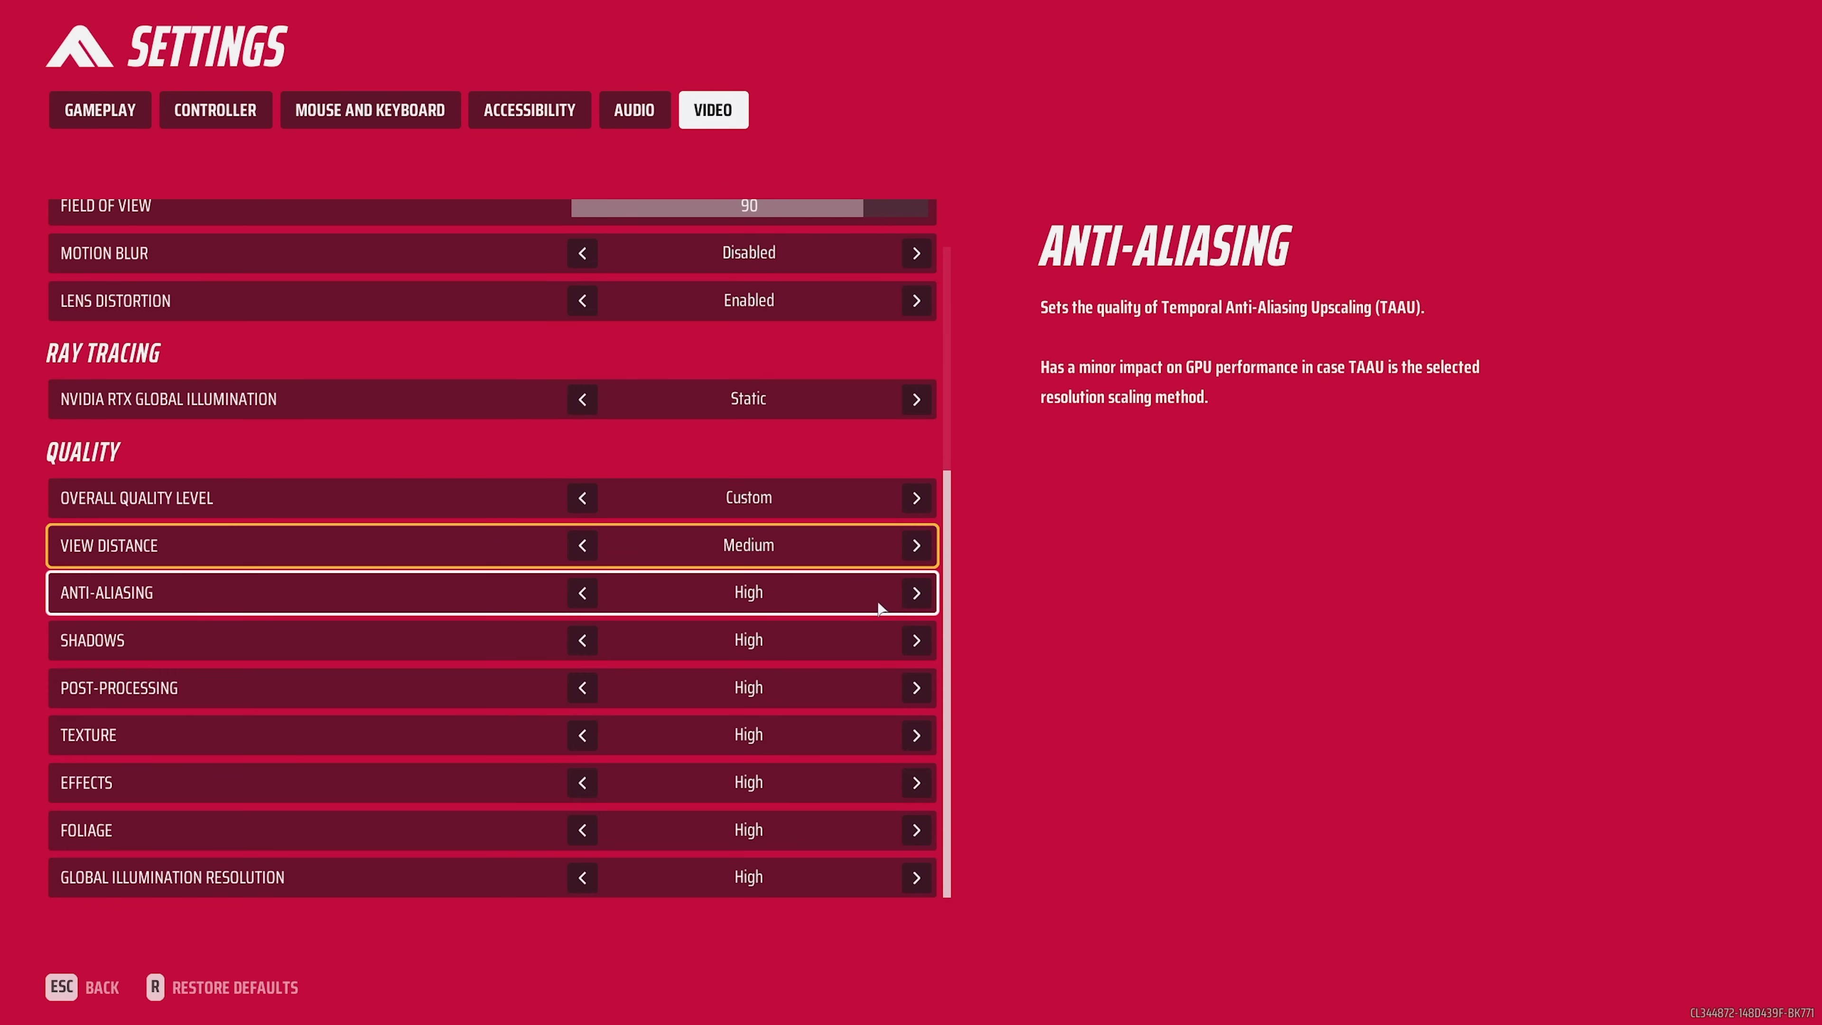
{"action": "scroll", "coordinate": [881, 609], "scroll_direction": "up", "scroll_amount": 5}
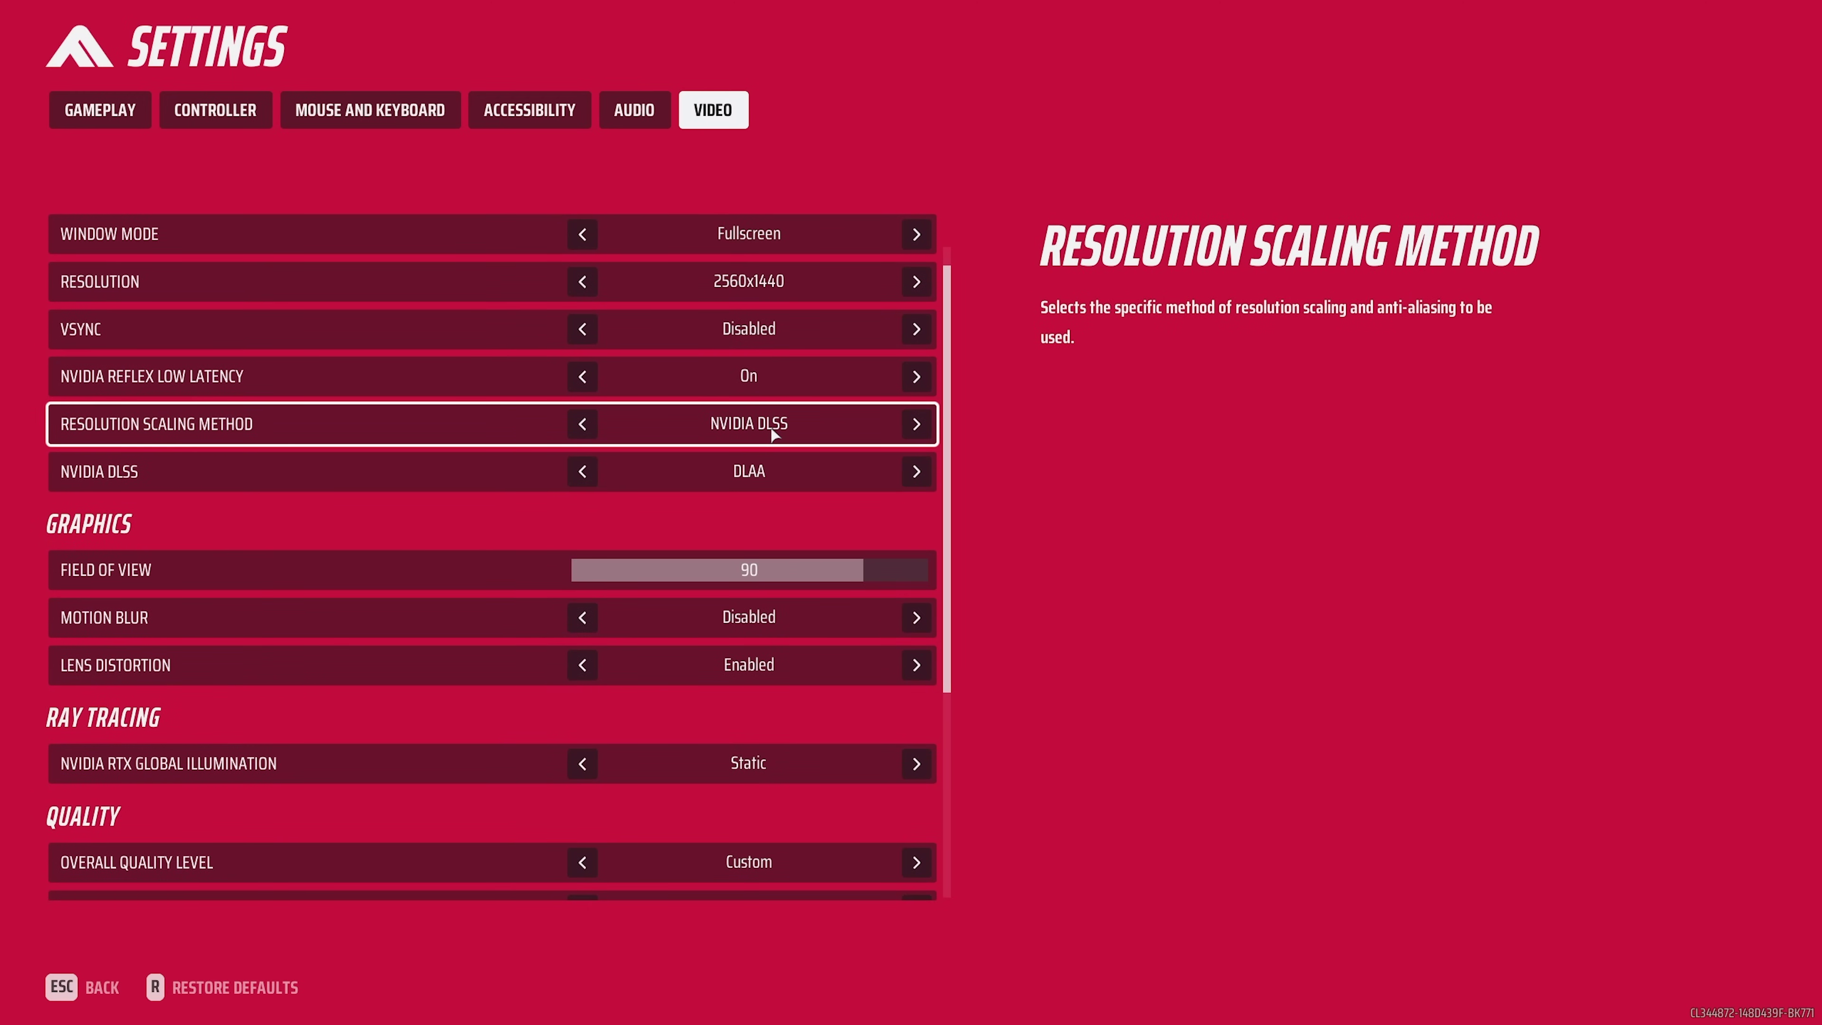
{"action": "scroll", "coordinate": [774, 432], "scroll_direction": "down", "scroll_amount": 3}
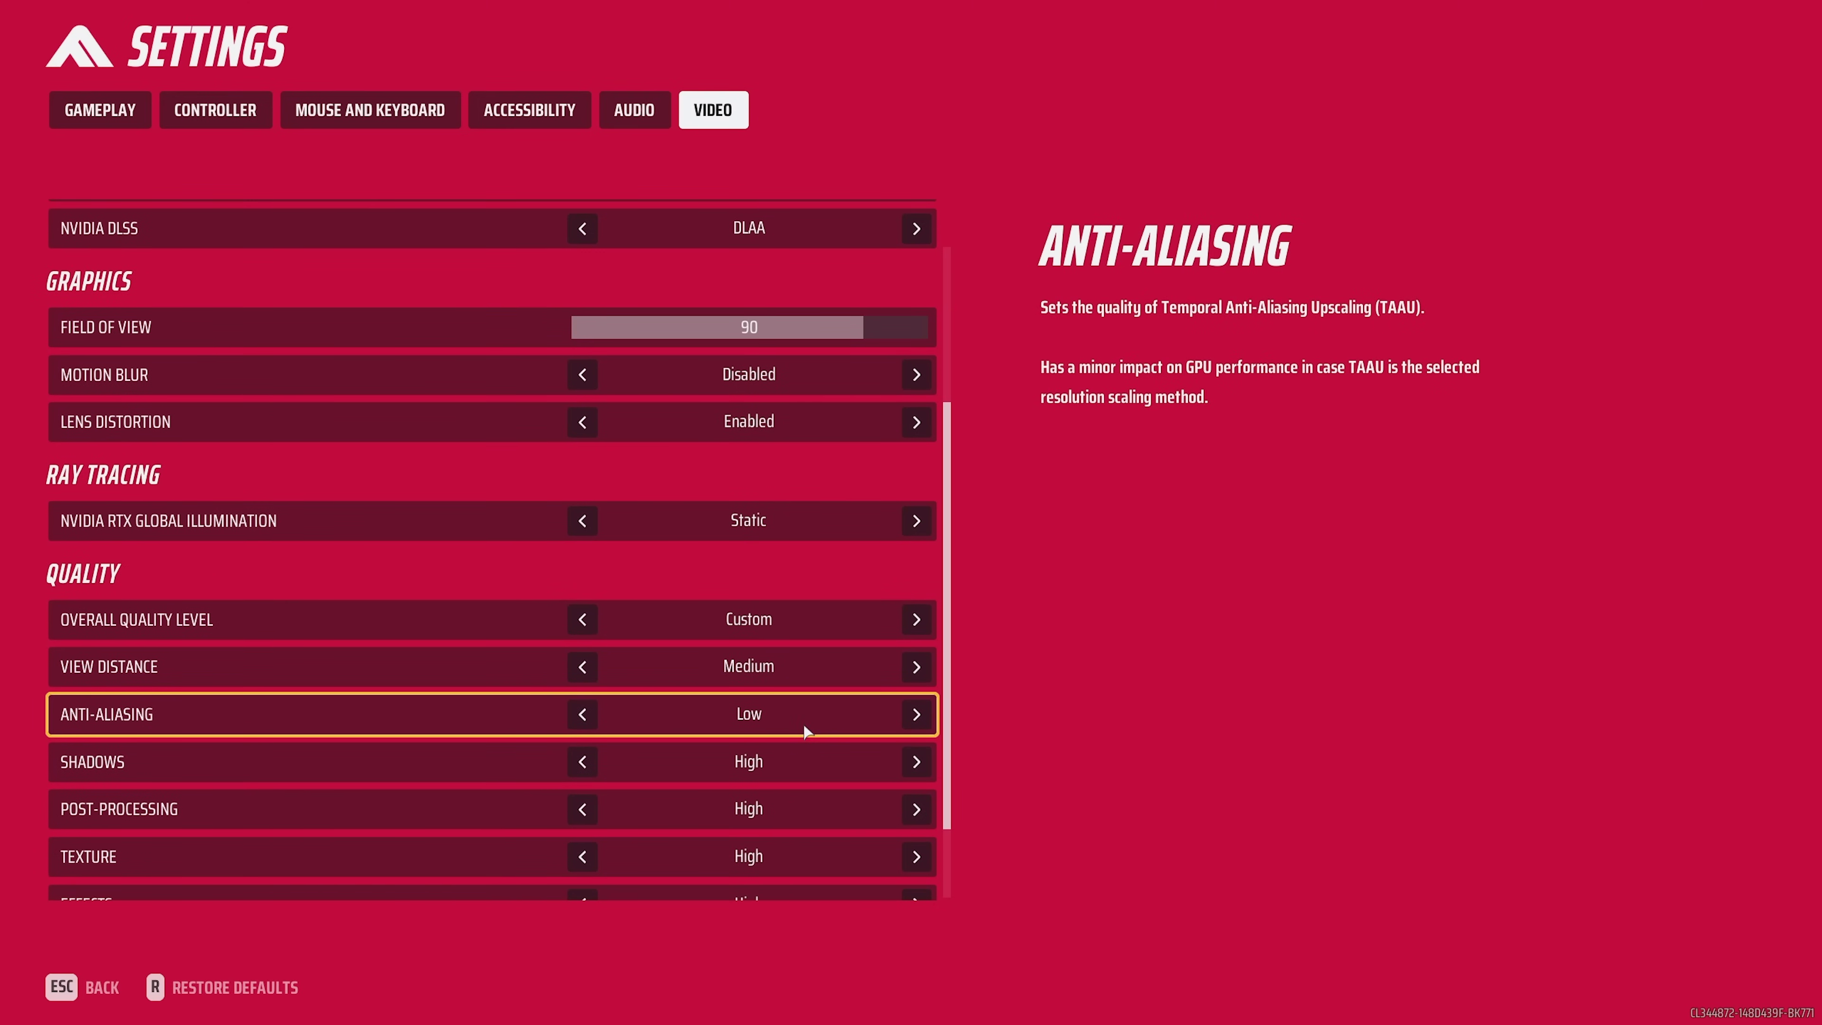
{"action": "scroll", "coordinate": [806, 731], "scroll_direction": "down", "scroll_amount": 2}
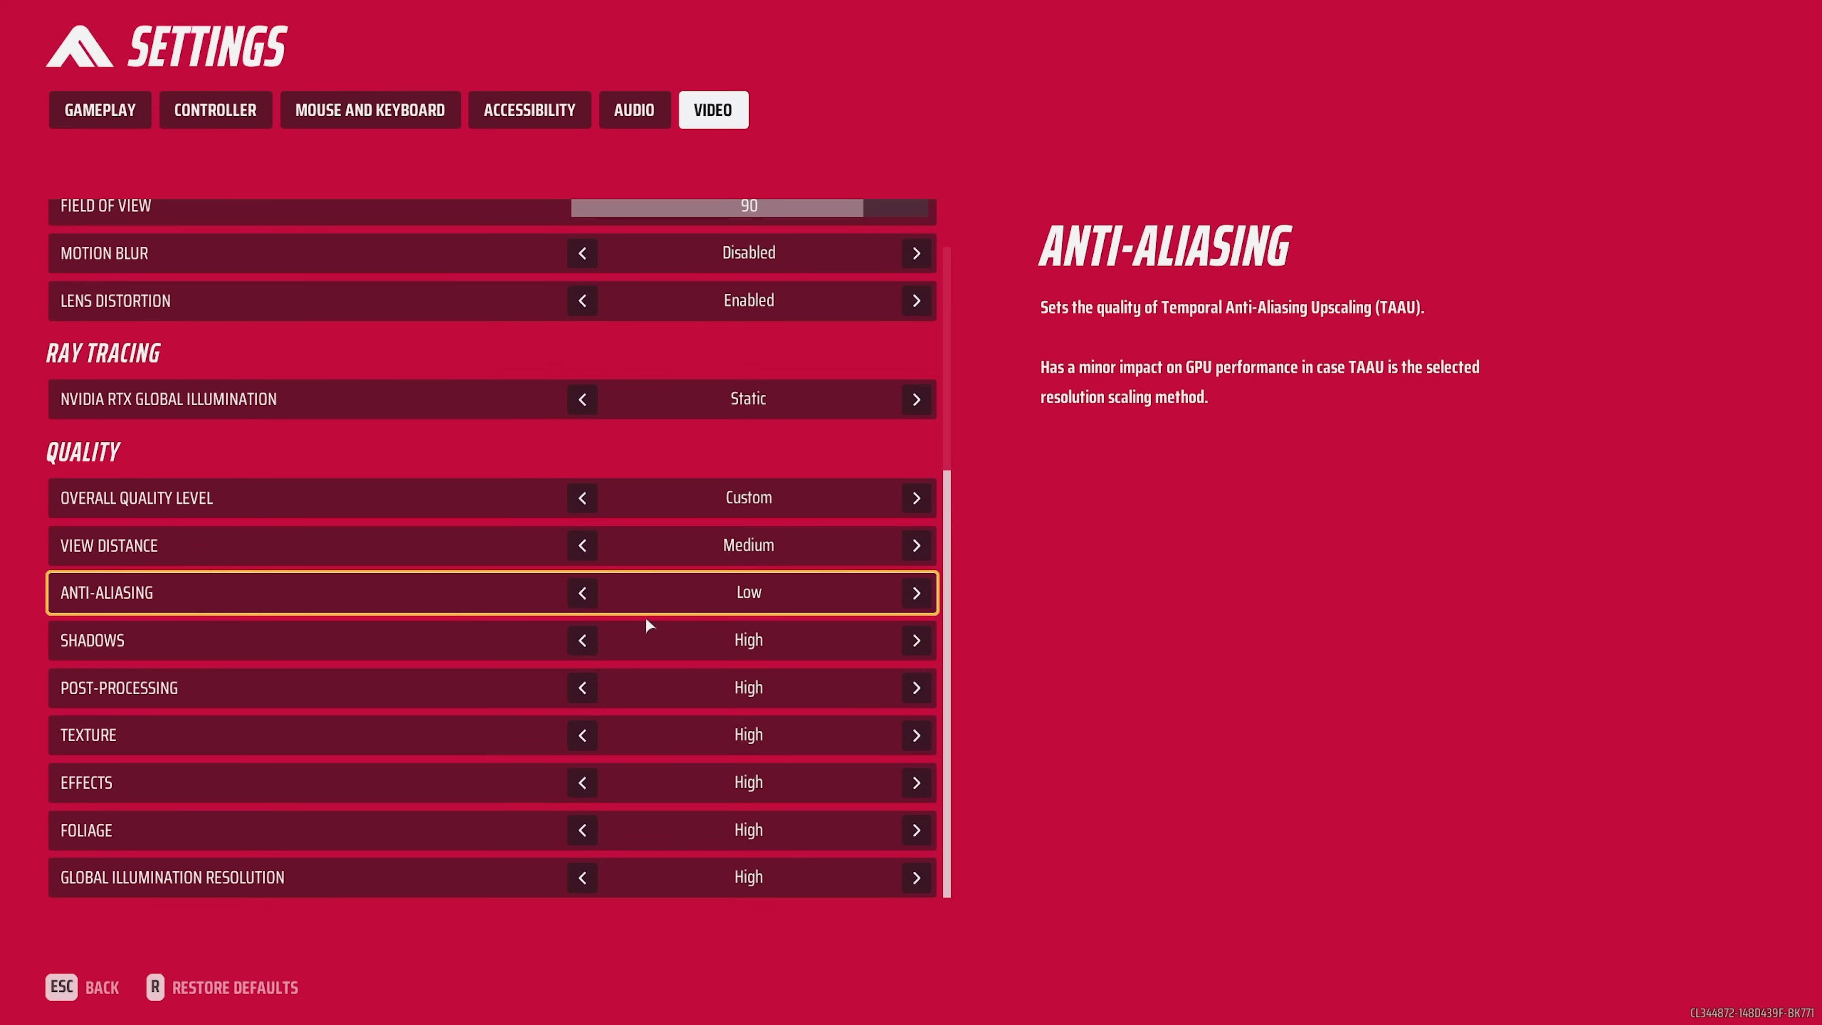
- Set Shadows and Post-Processing to Medium, and return Texture to High after trying Epic
{"action": "left_click", "coordinate": [583, 640]}
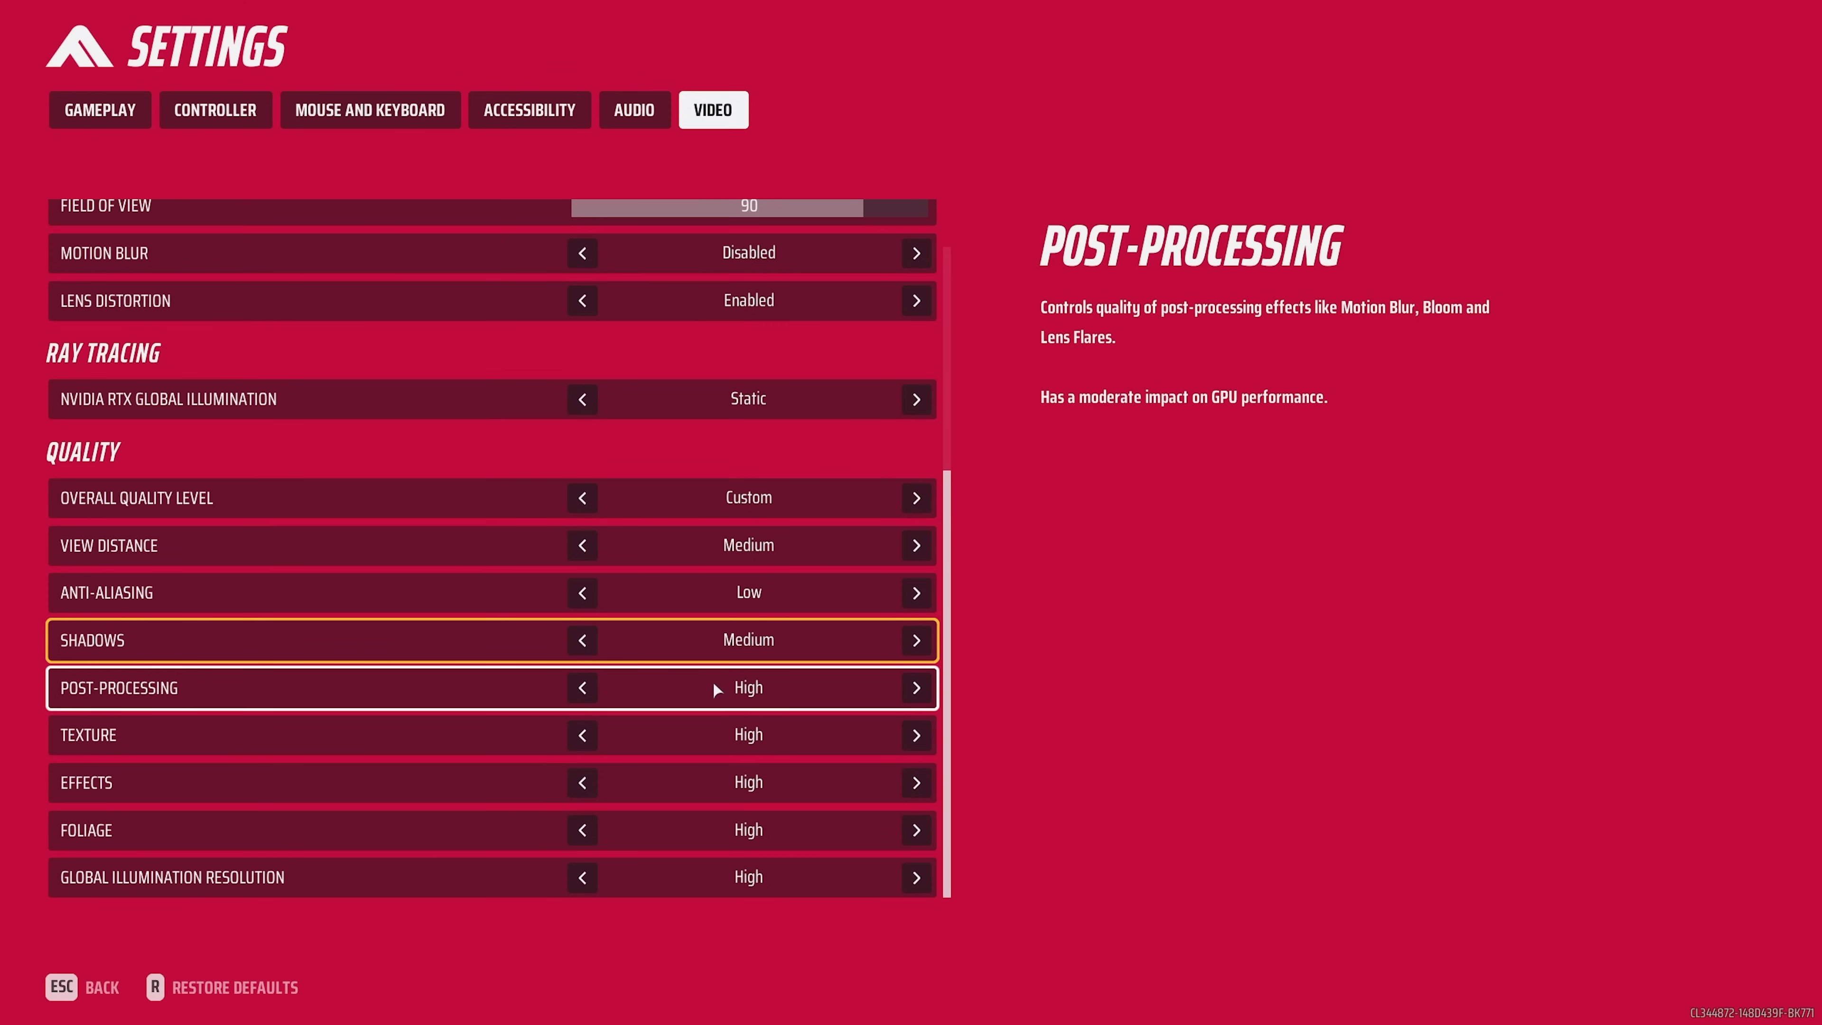
{"action": "left_click", "coordinate": [582, 687]}
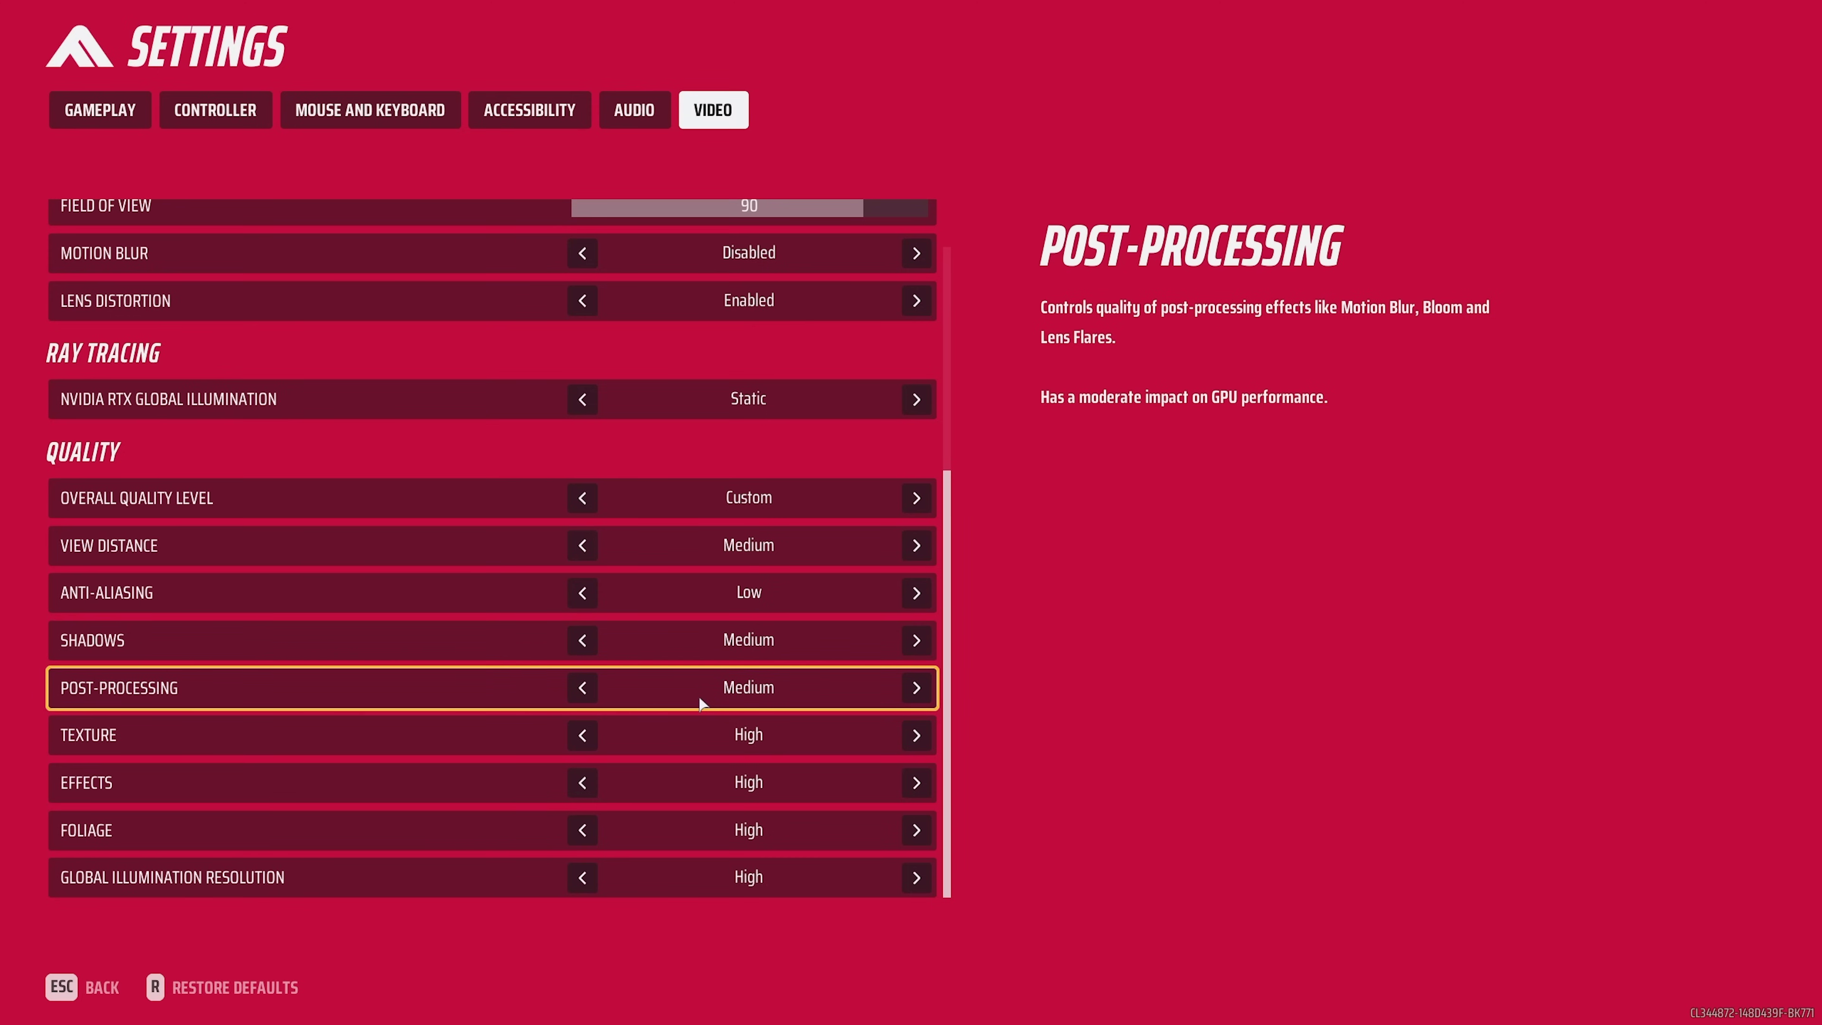
{"action": "left_click", "coordinate": [719, 731]}
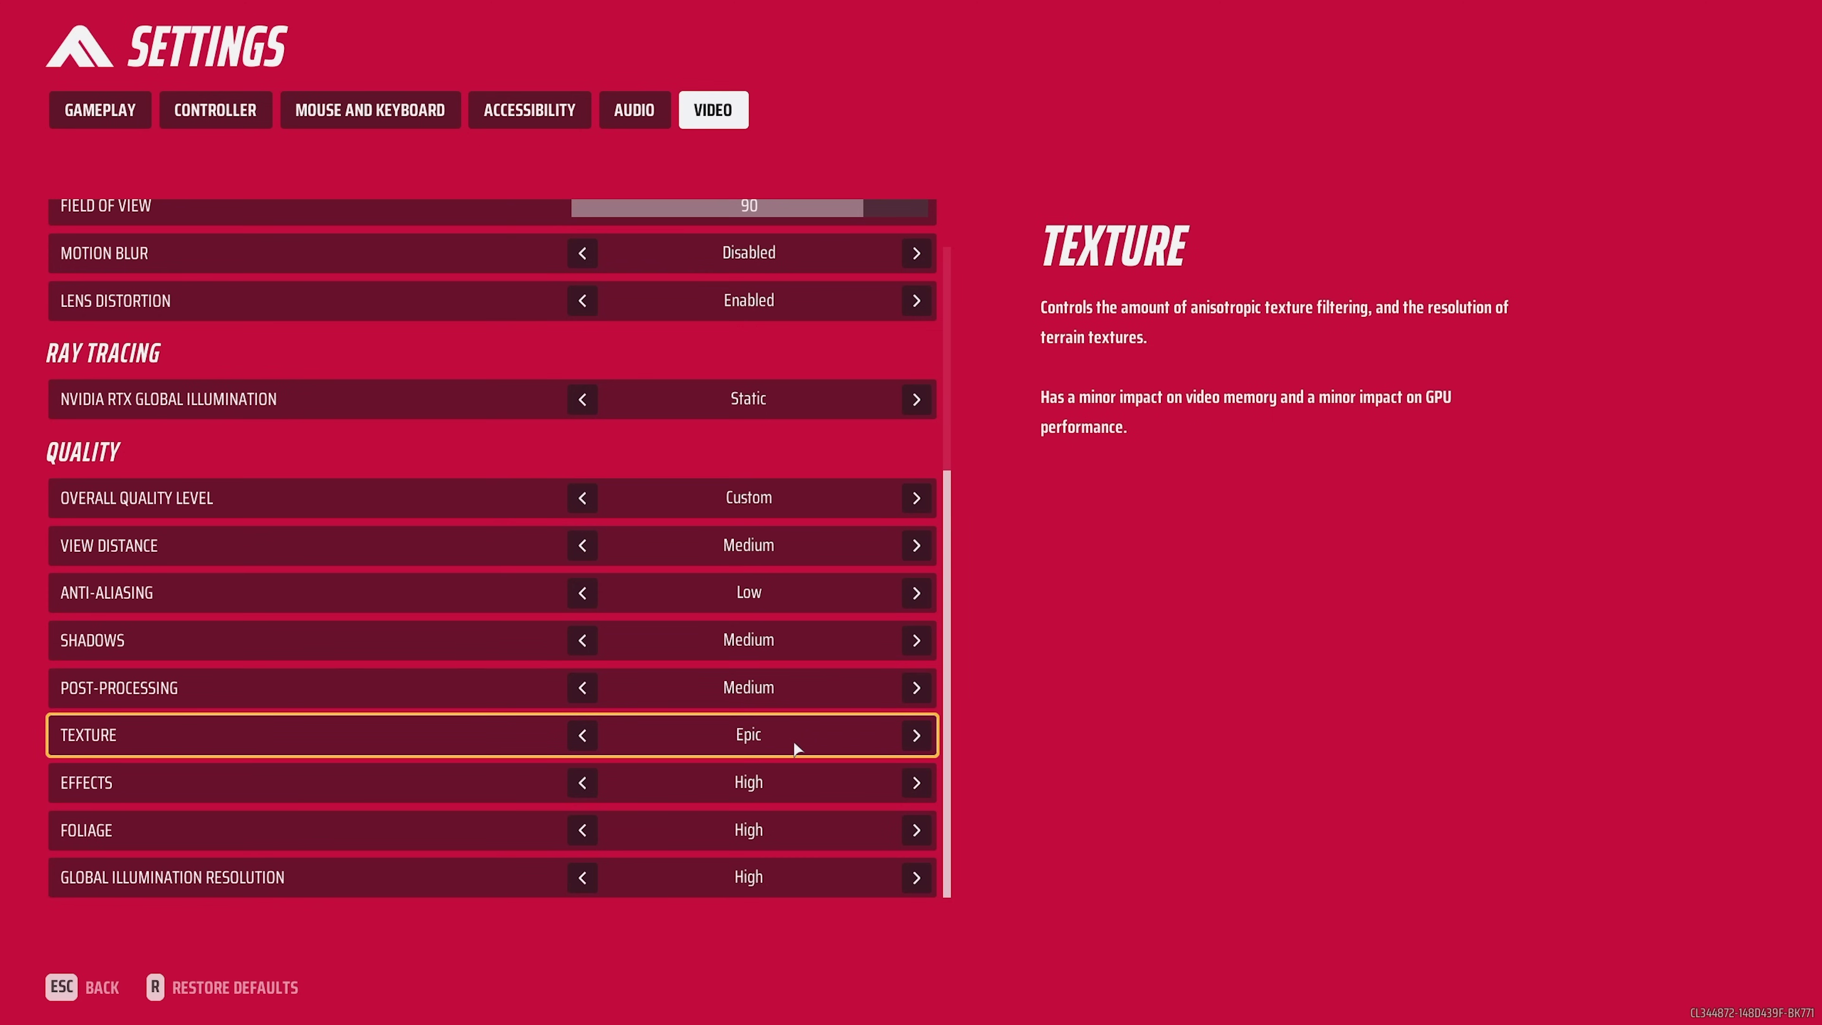
{"action": "key", "text": "Left"}
{"action": "key", "text": "Left"}
{"action": "key", "text": "Left"}
{"action": "key", "text": "Left"}
{"action": "left_click", "coordinate": [574, 737]}
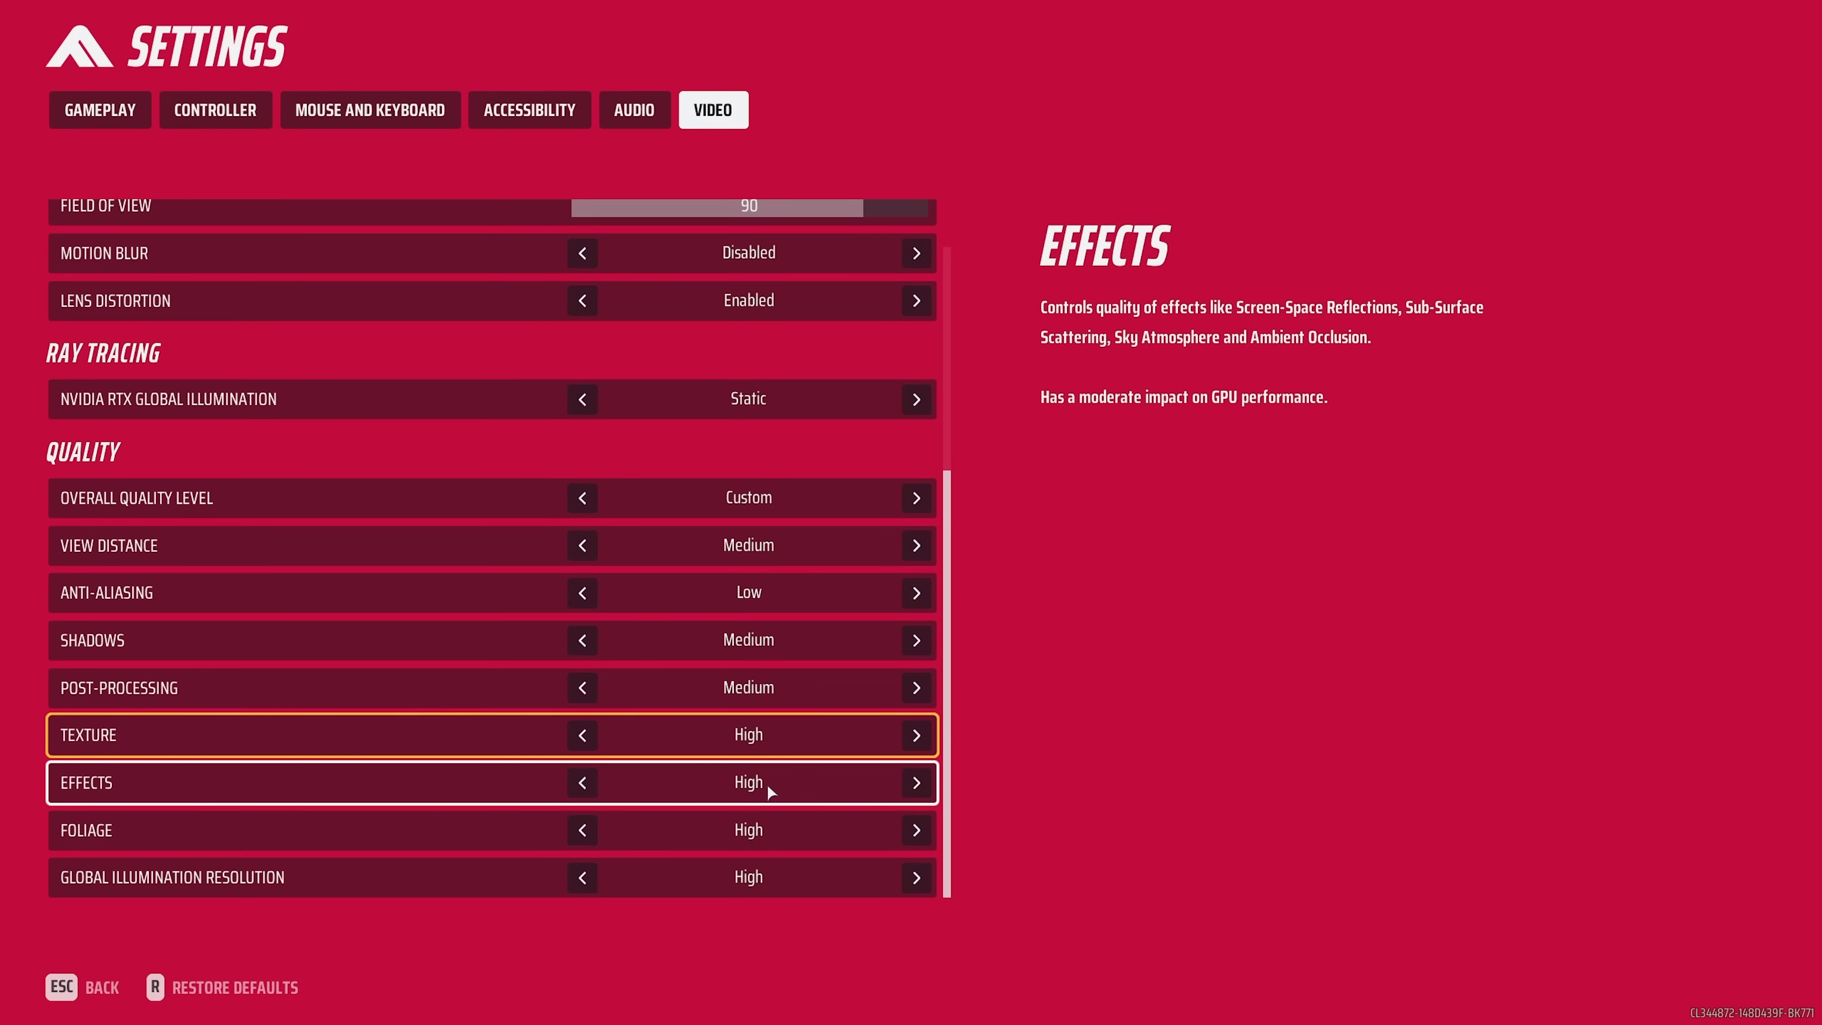
- Set Effects to Medium, Foliage to Low and Global Illumination Resolution to Medium
{"action": "left_click", "coordinate": [583, 783]}
{"action": "left_click", "coordinate": [583, 783]}
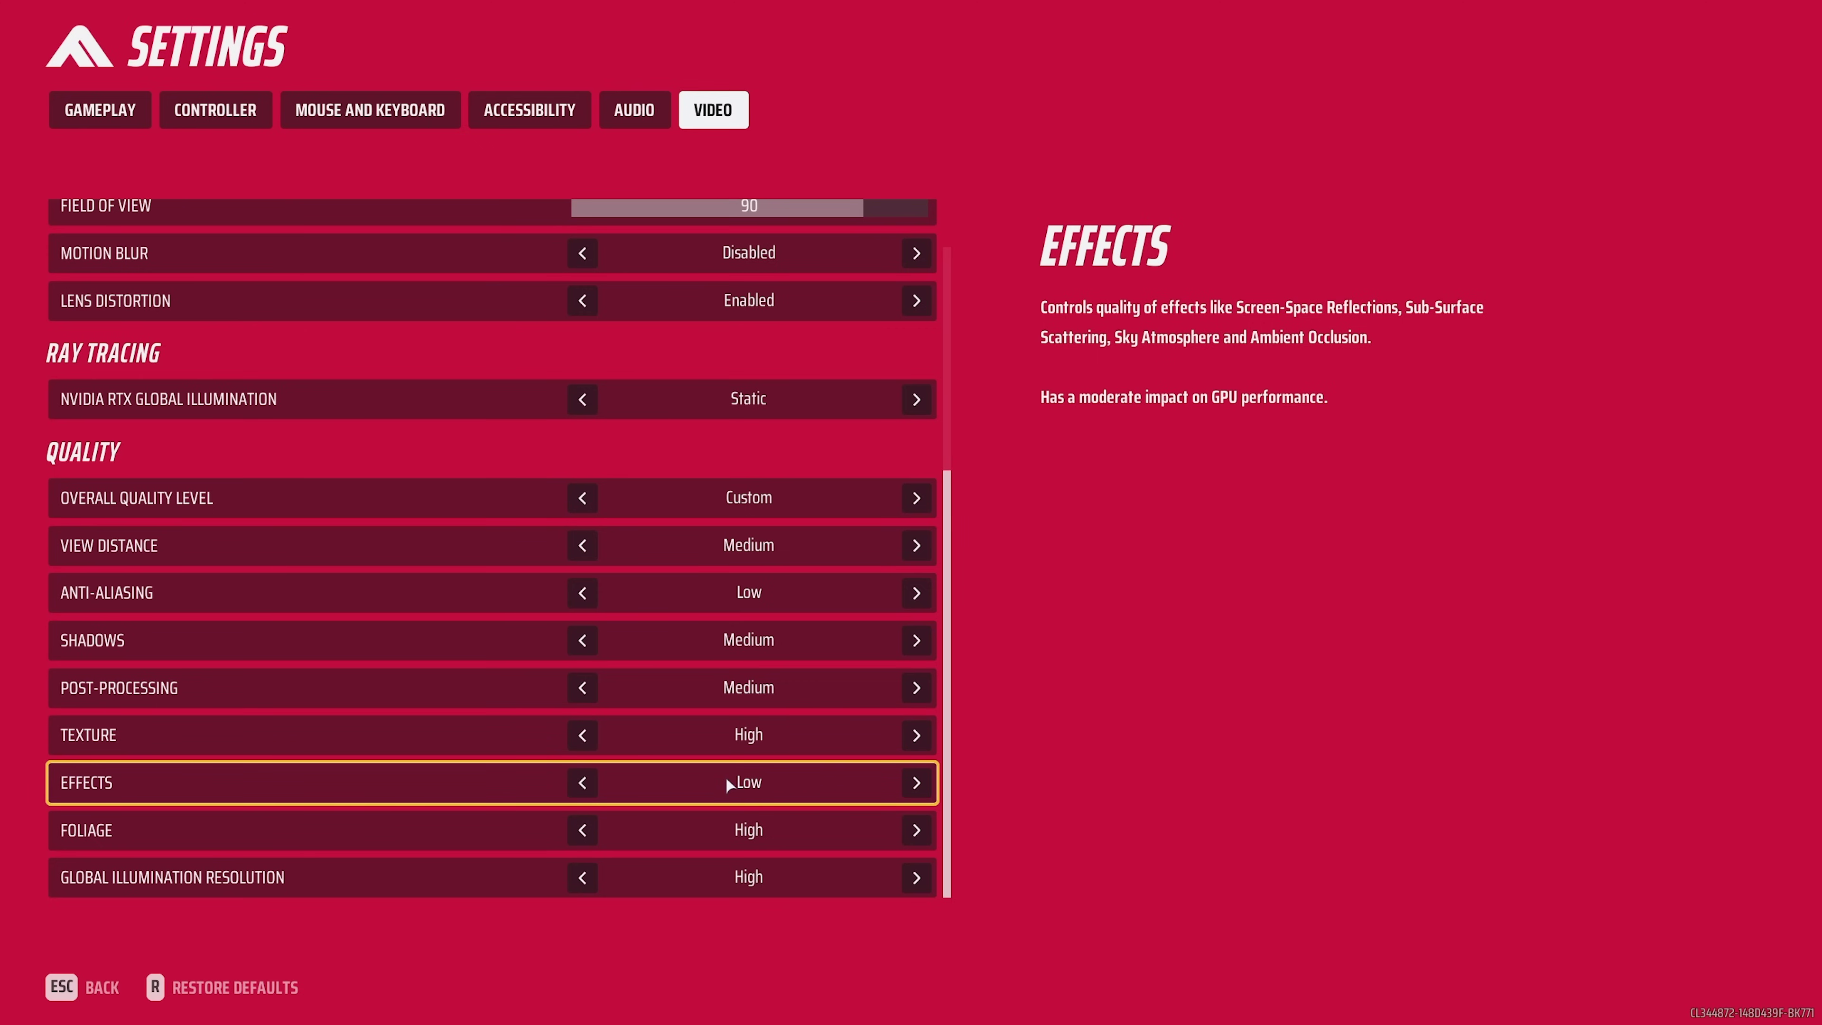
{"action": "key", "text": "Right"}
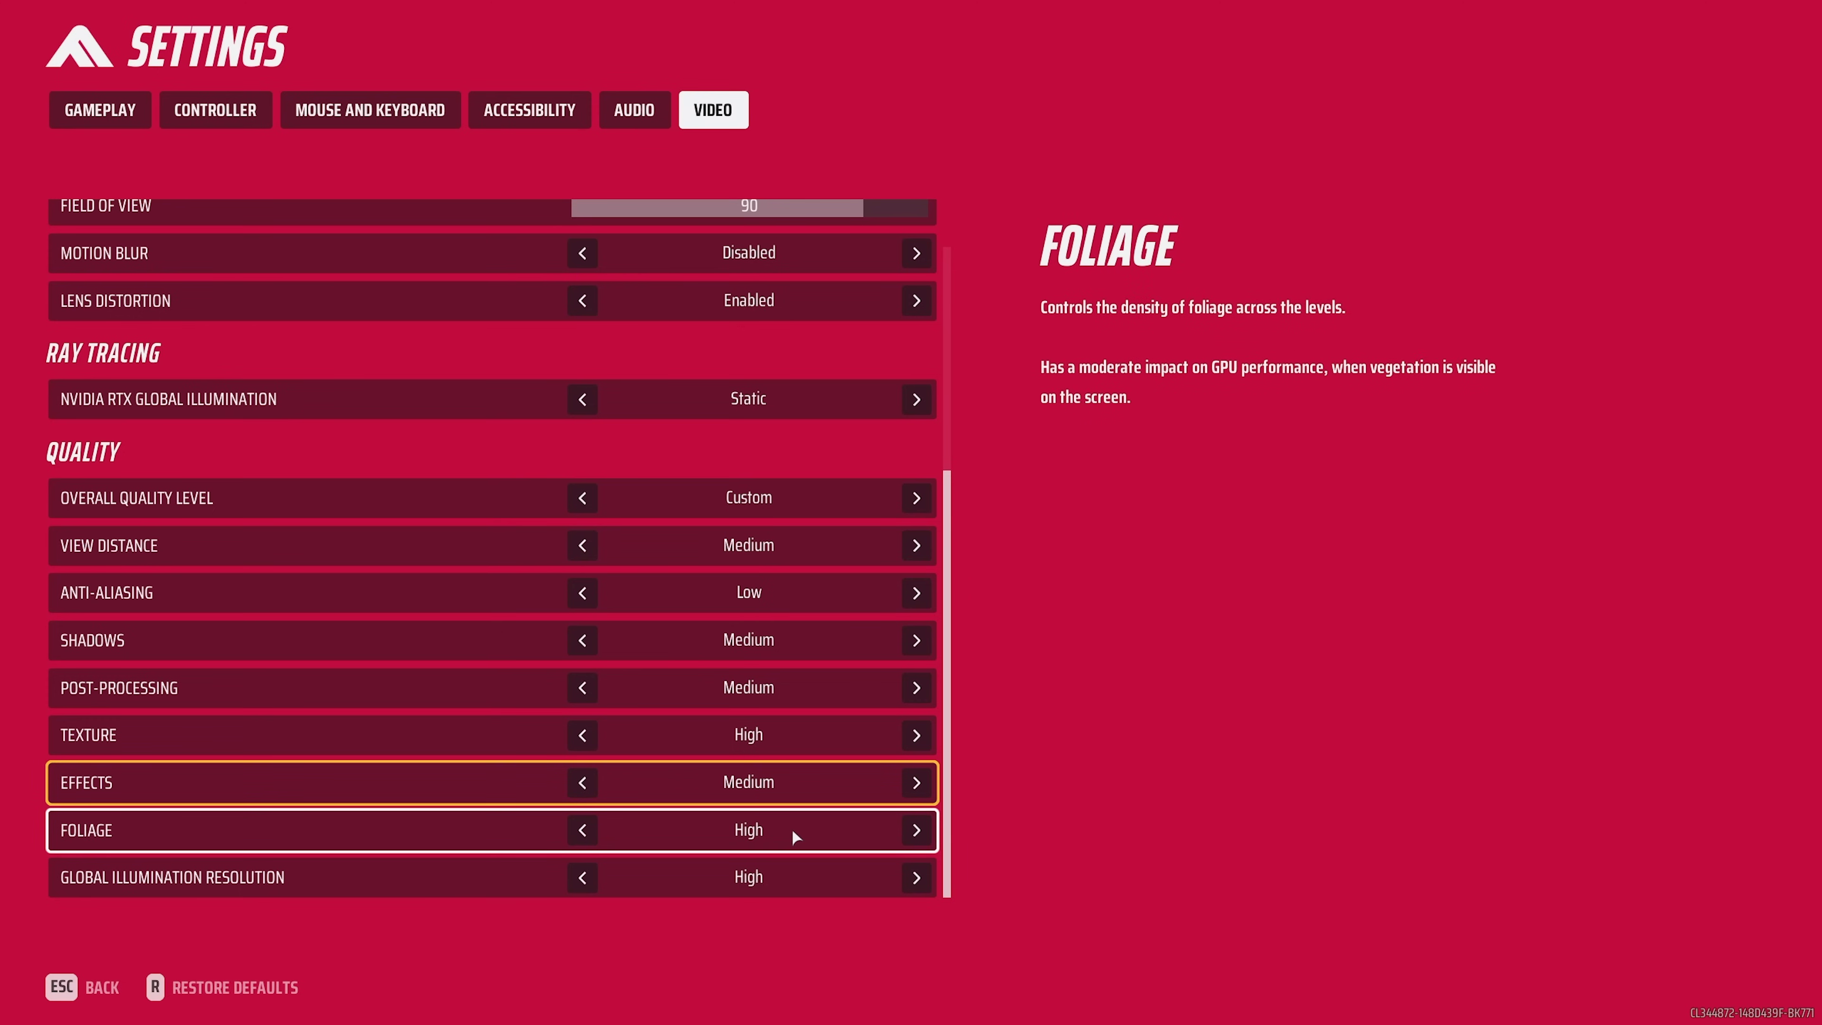
{"action": "left_click", "coordinate": [582, 831]}
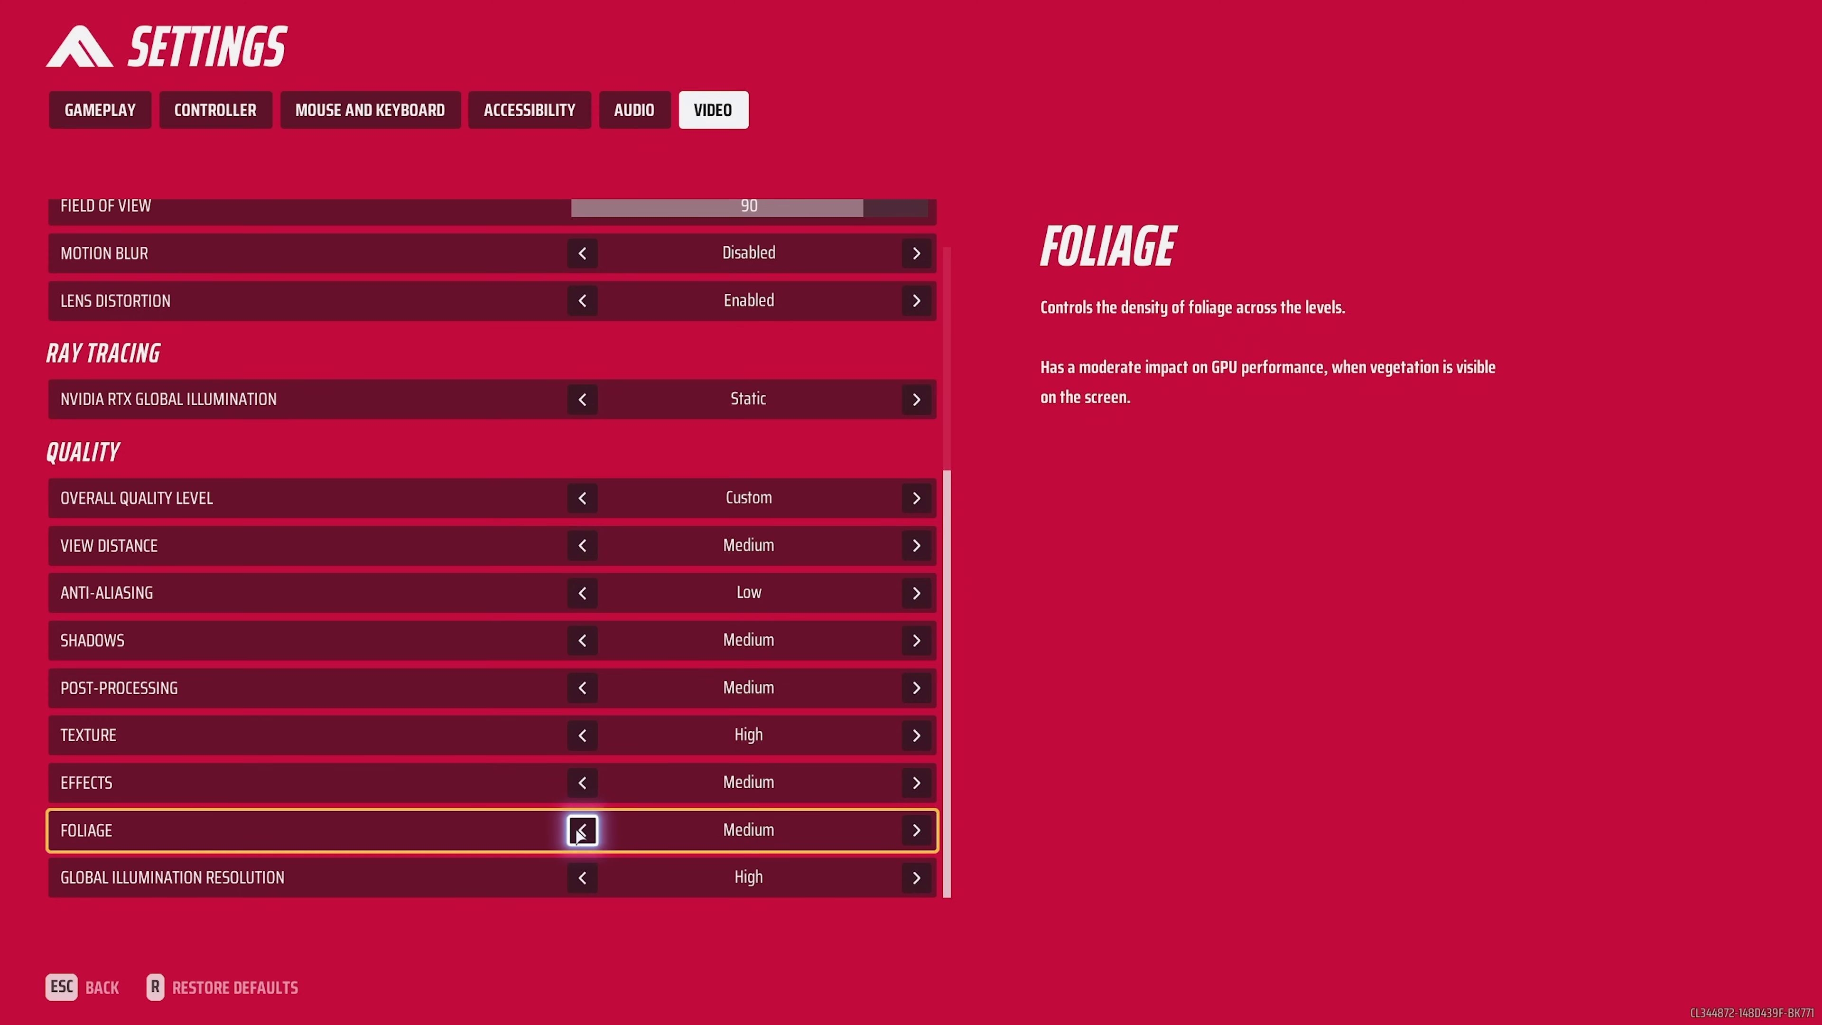
{"action": "double_click", "coordinate": [582, 833]}
{"action": "left_click", "coordinate": [915, 831]}
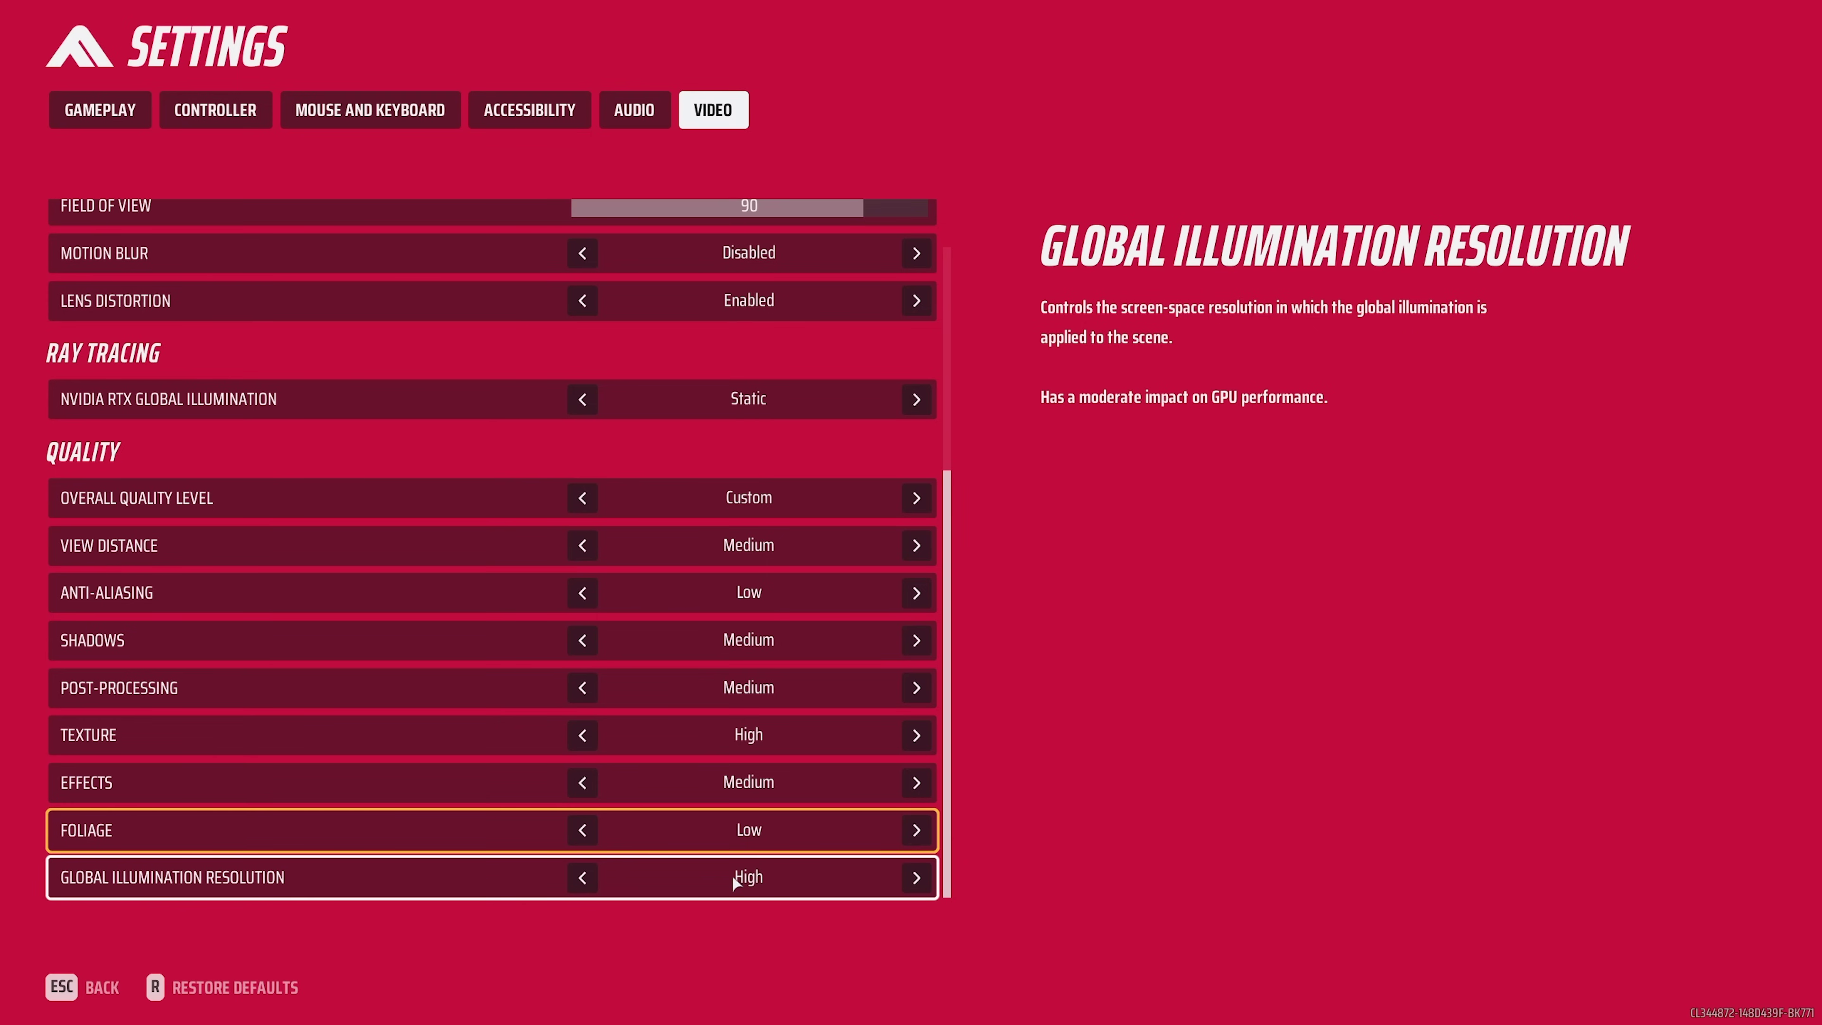
{"action": "left_click", "coordinate": [581, 877]}
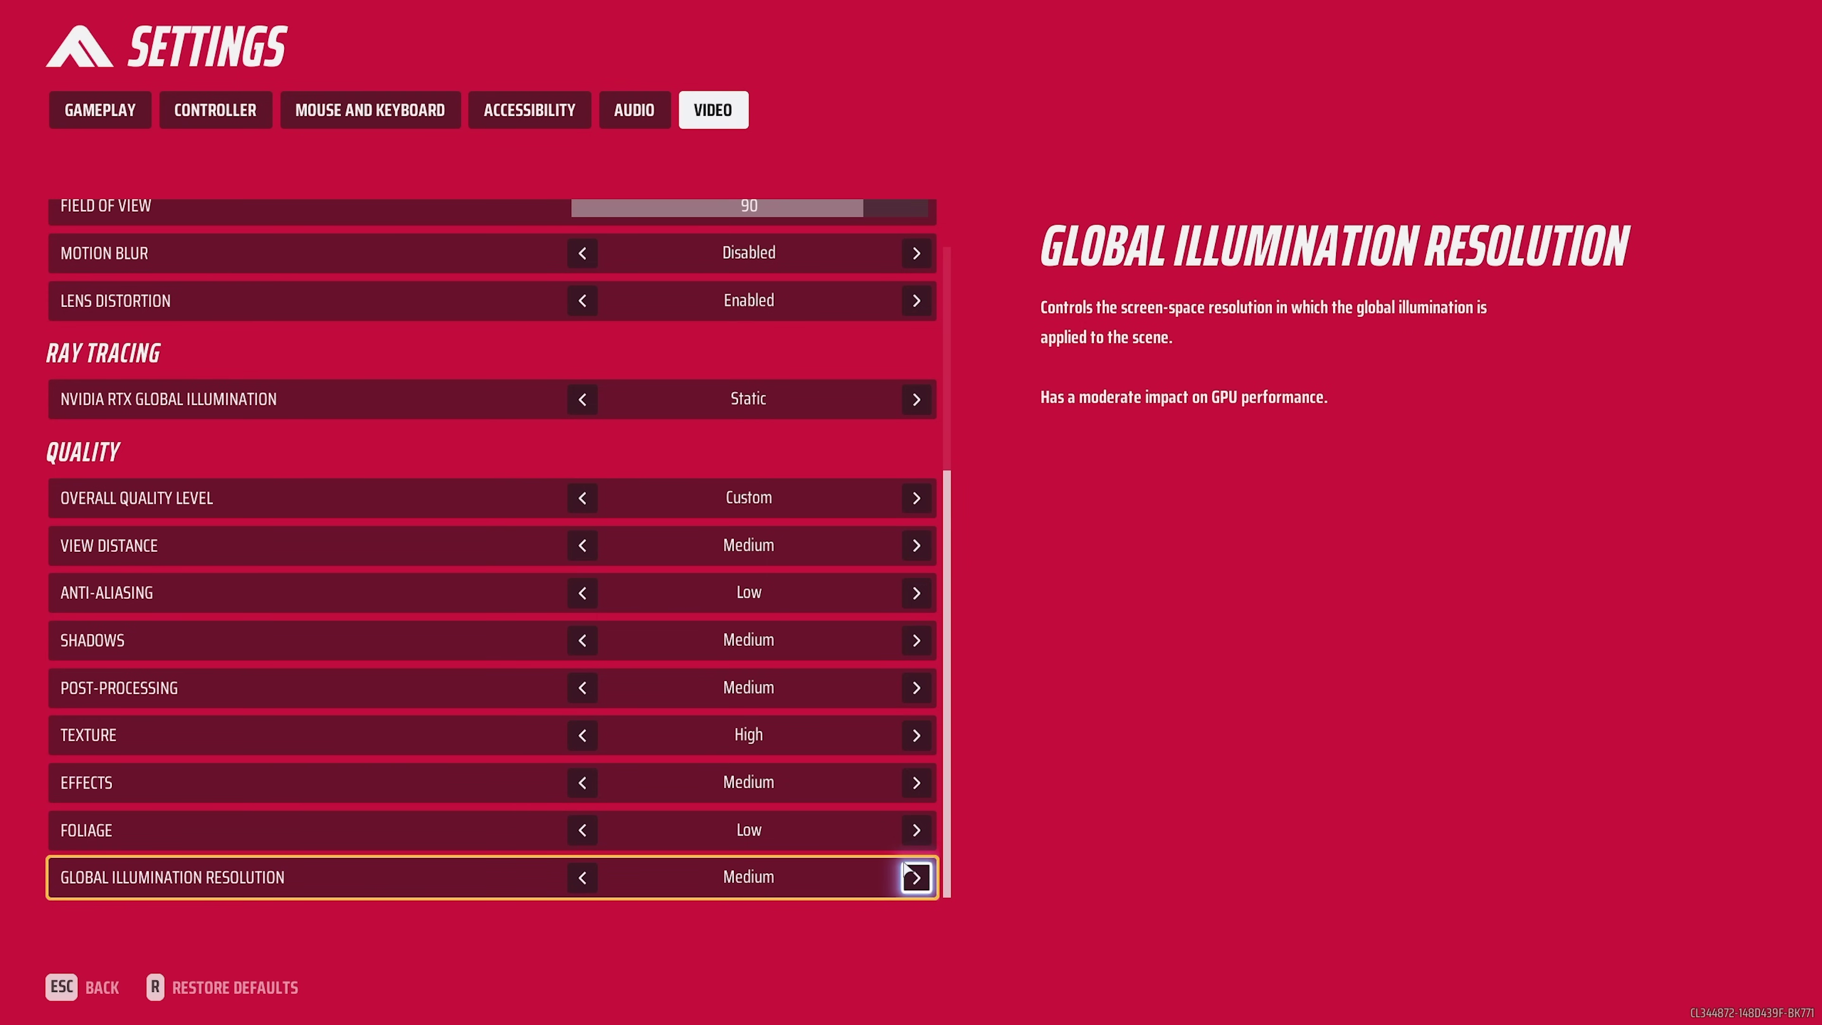
- Switch the NVIDIA DLSS mode from DLAA to Quality under Display & Resolution
{"action": "scroll", "coordinate": [890, 854], "scroll_direction": "up", "scroll_amount": 5}
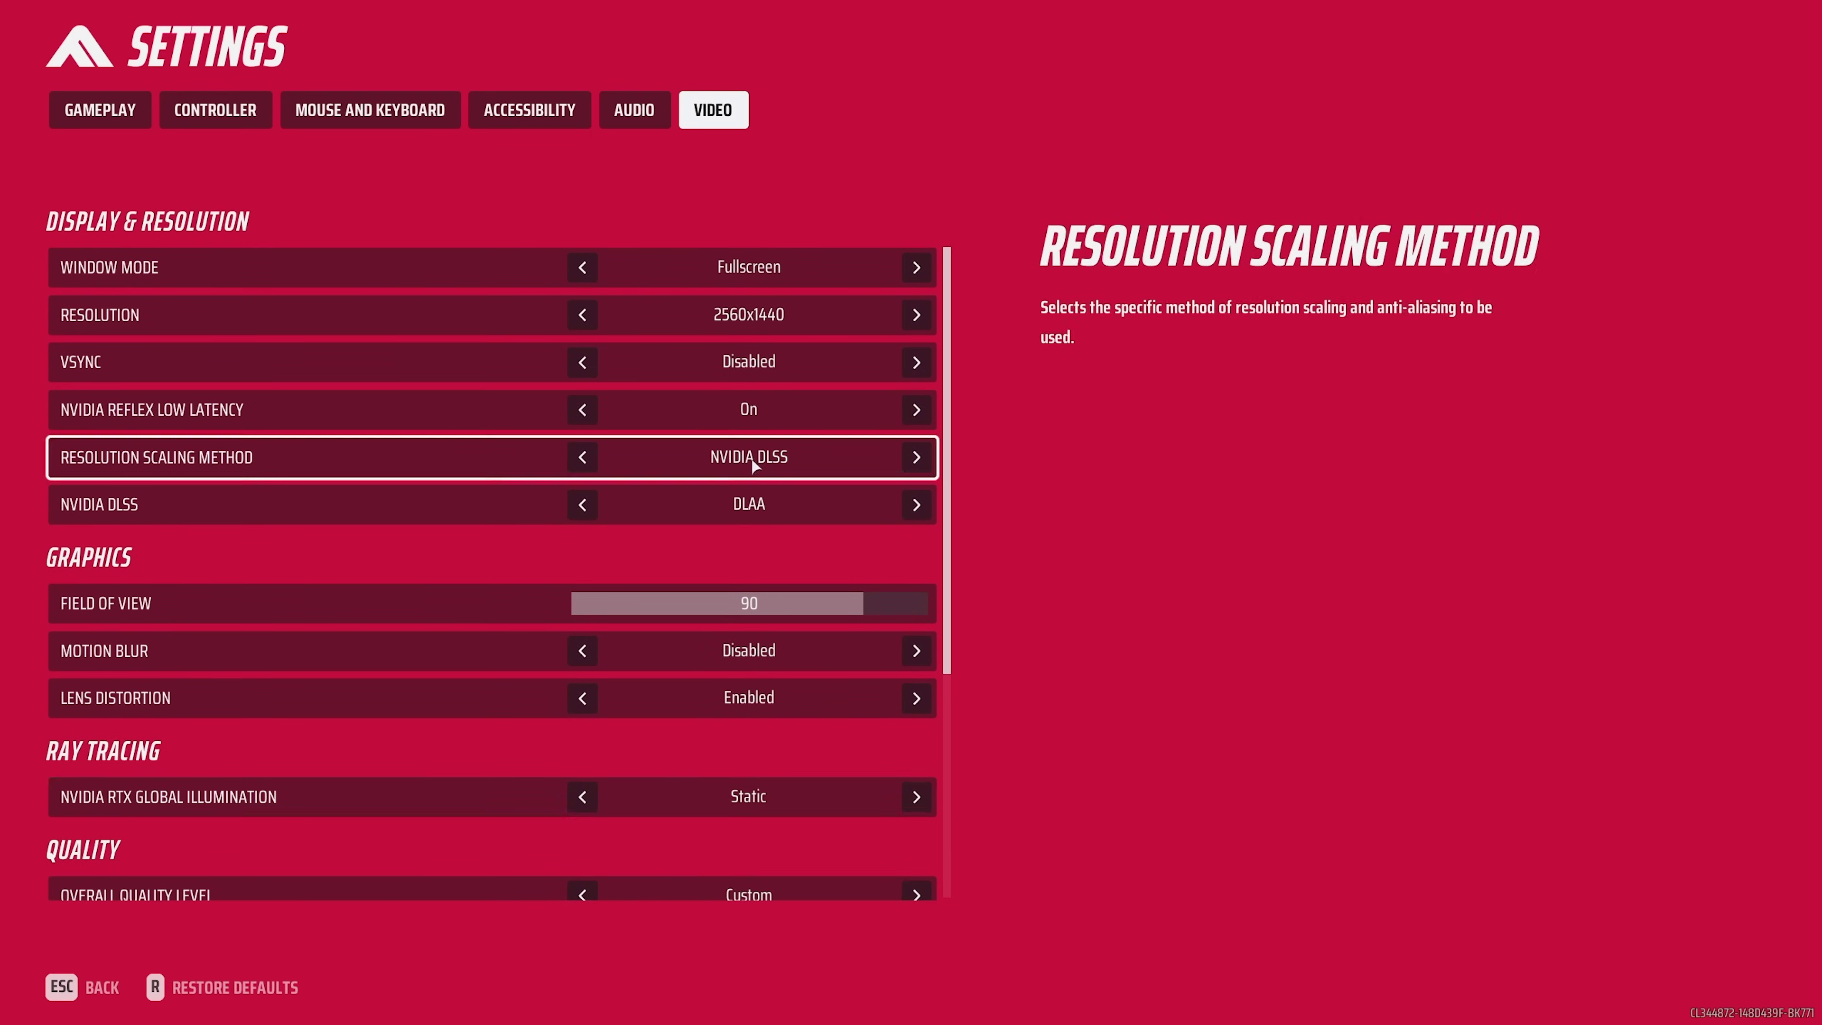
{"action": "scroll", "coordinate": [809, 489], "scroll_direction": "down", "scroll_amount": 5}
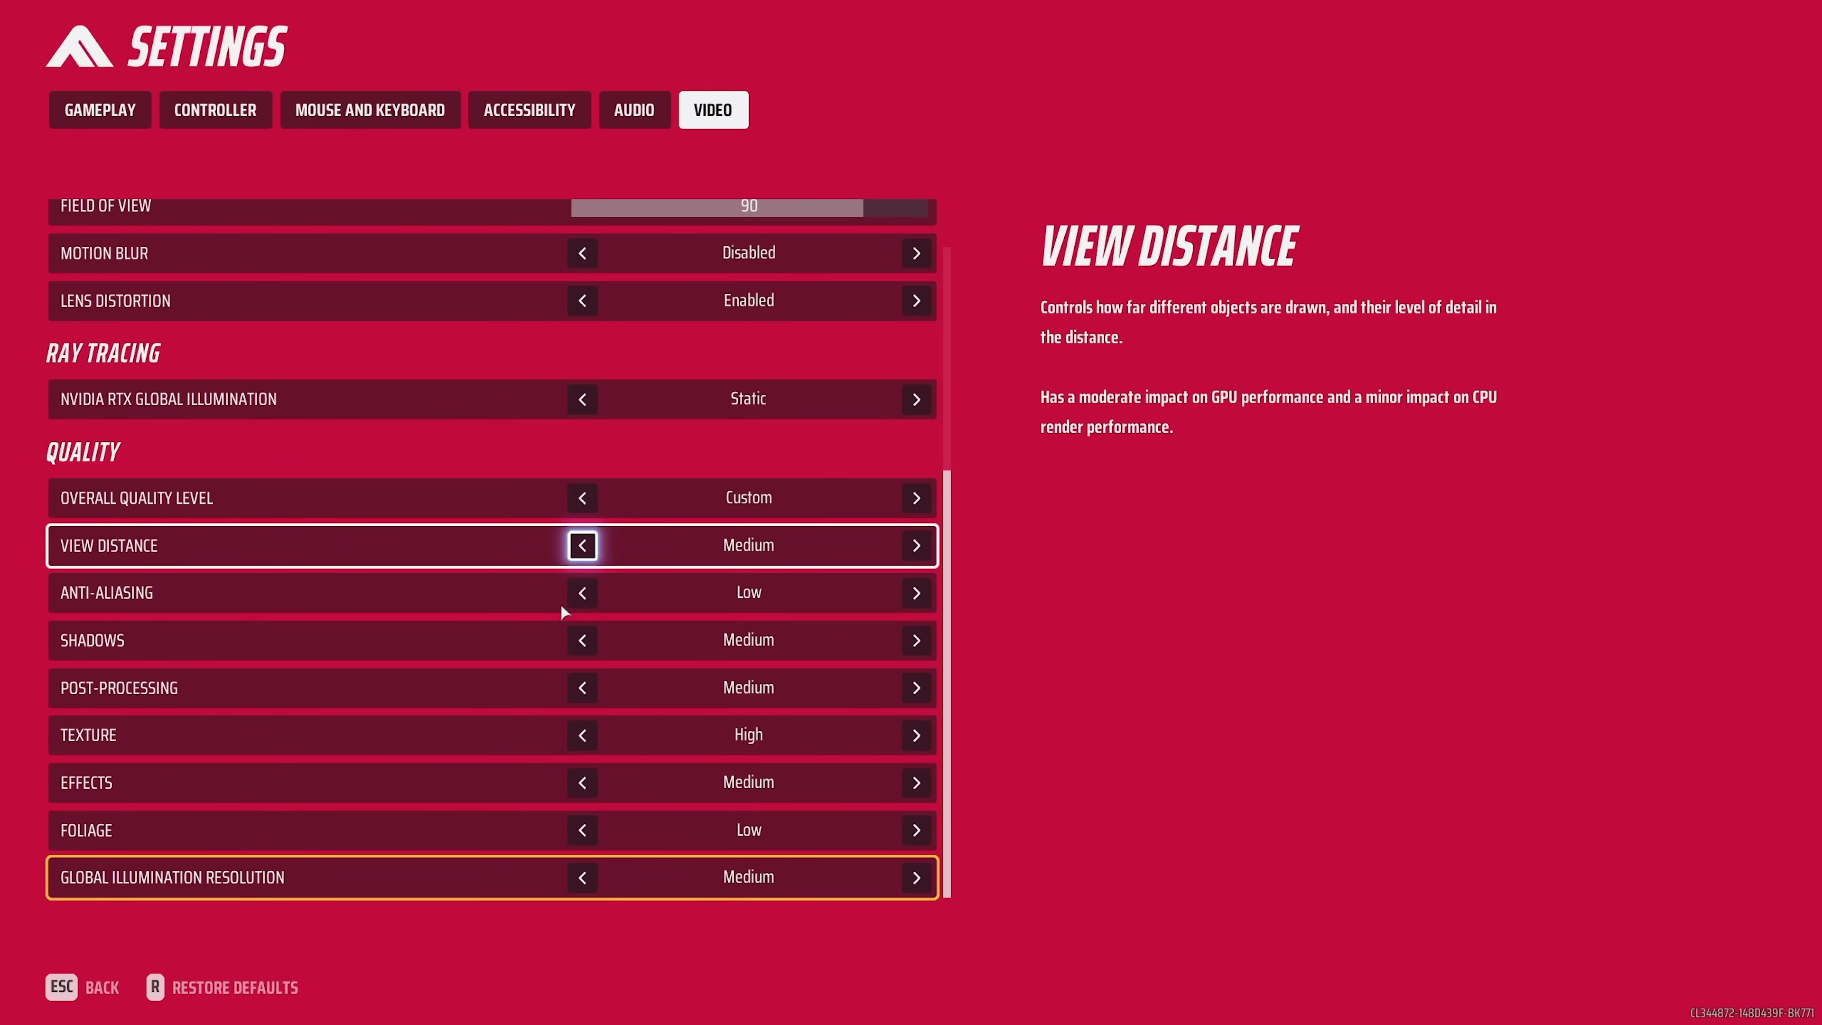
{"action": "scroll", "coordinate": [825, 674], "scroll_direction": "up", "scroll_amount": 3}
{"action": "scroll", "coordinate": [823, 667], "scroll_direction": "up", "scroll_amount": 2}
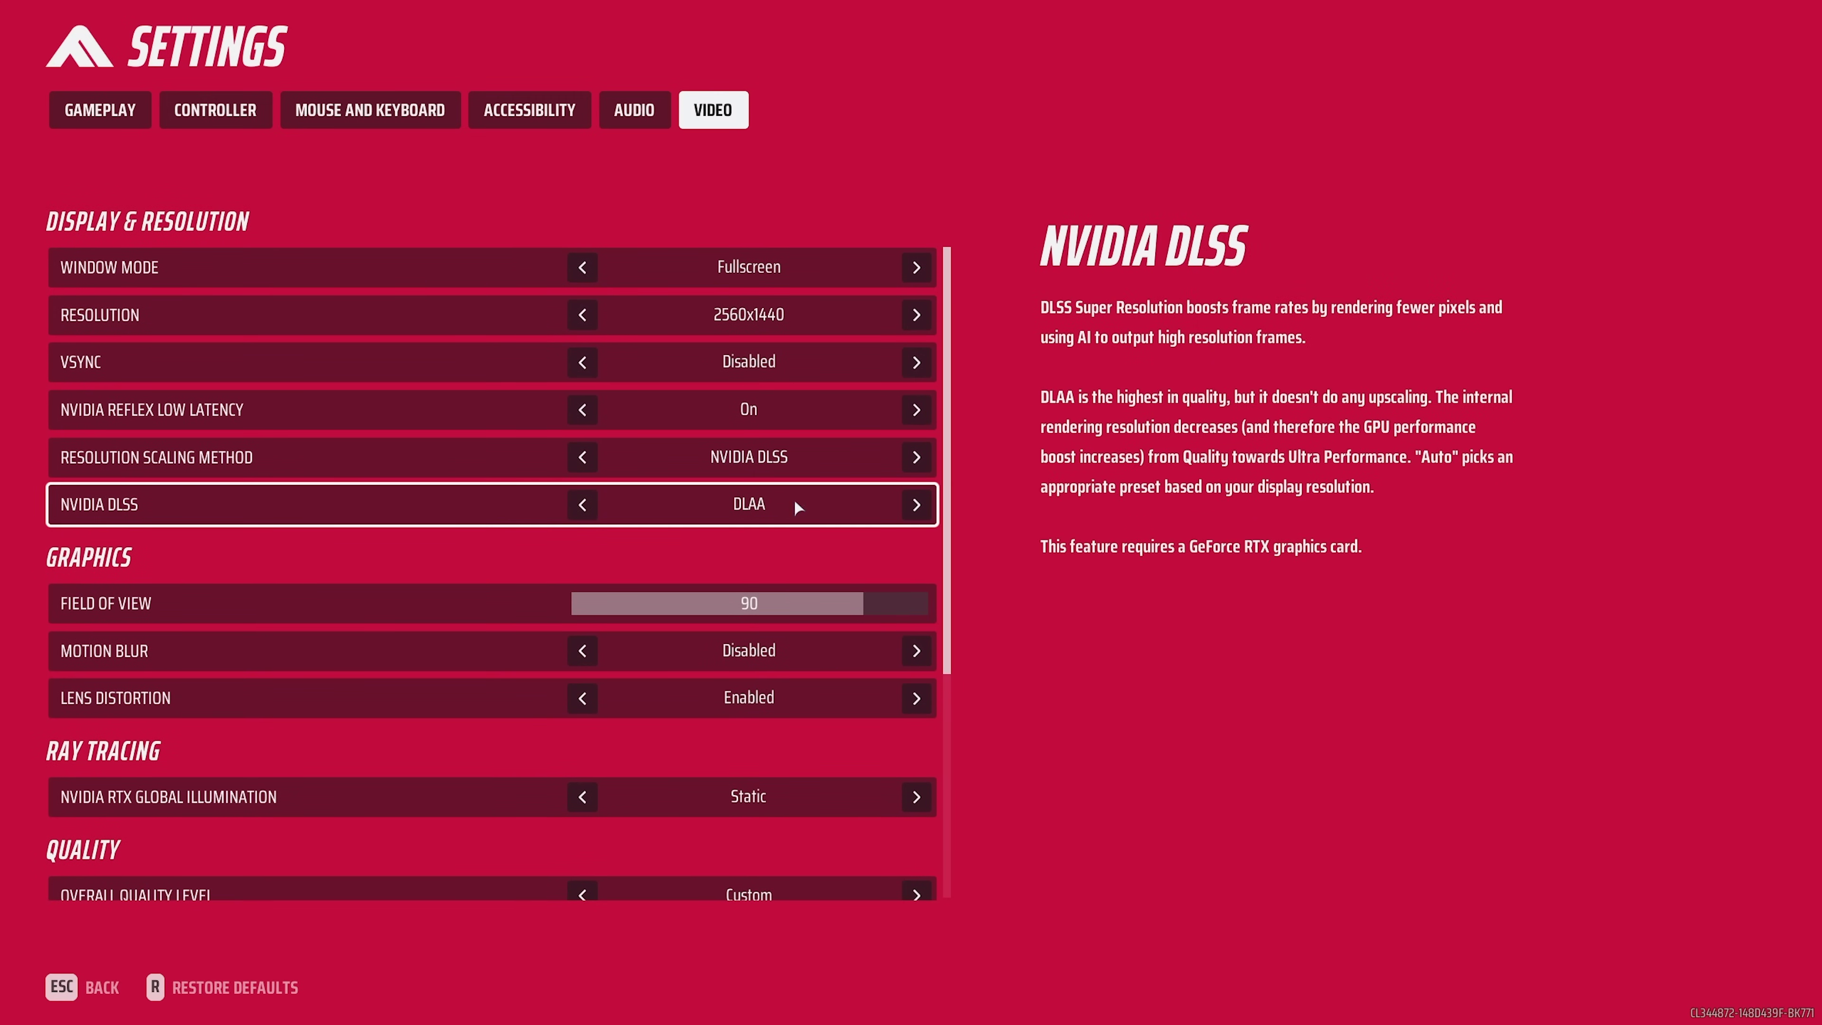
{"action": "key", "text": "Right"}
{"action": "key", "text": "Right"}
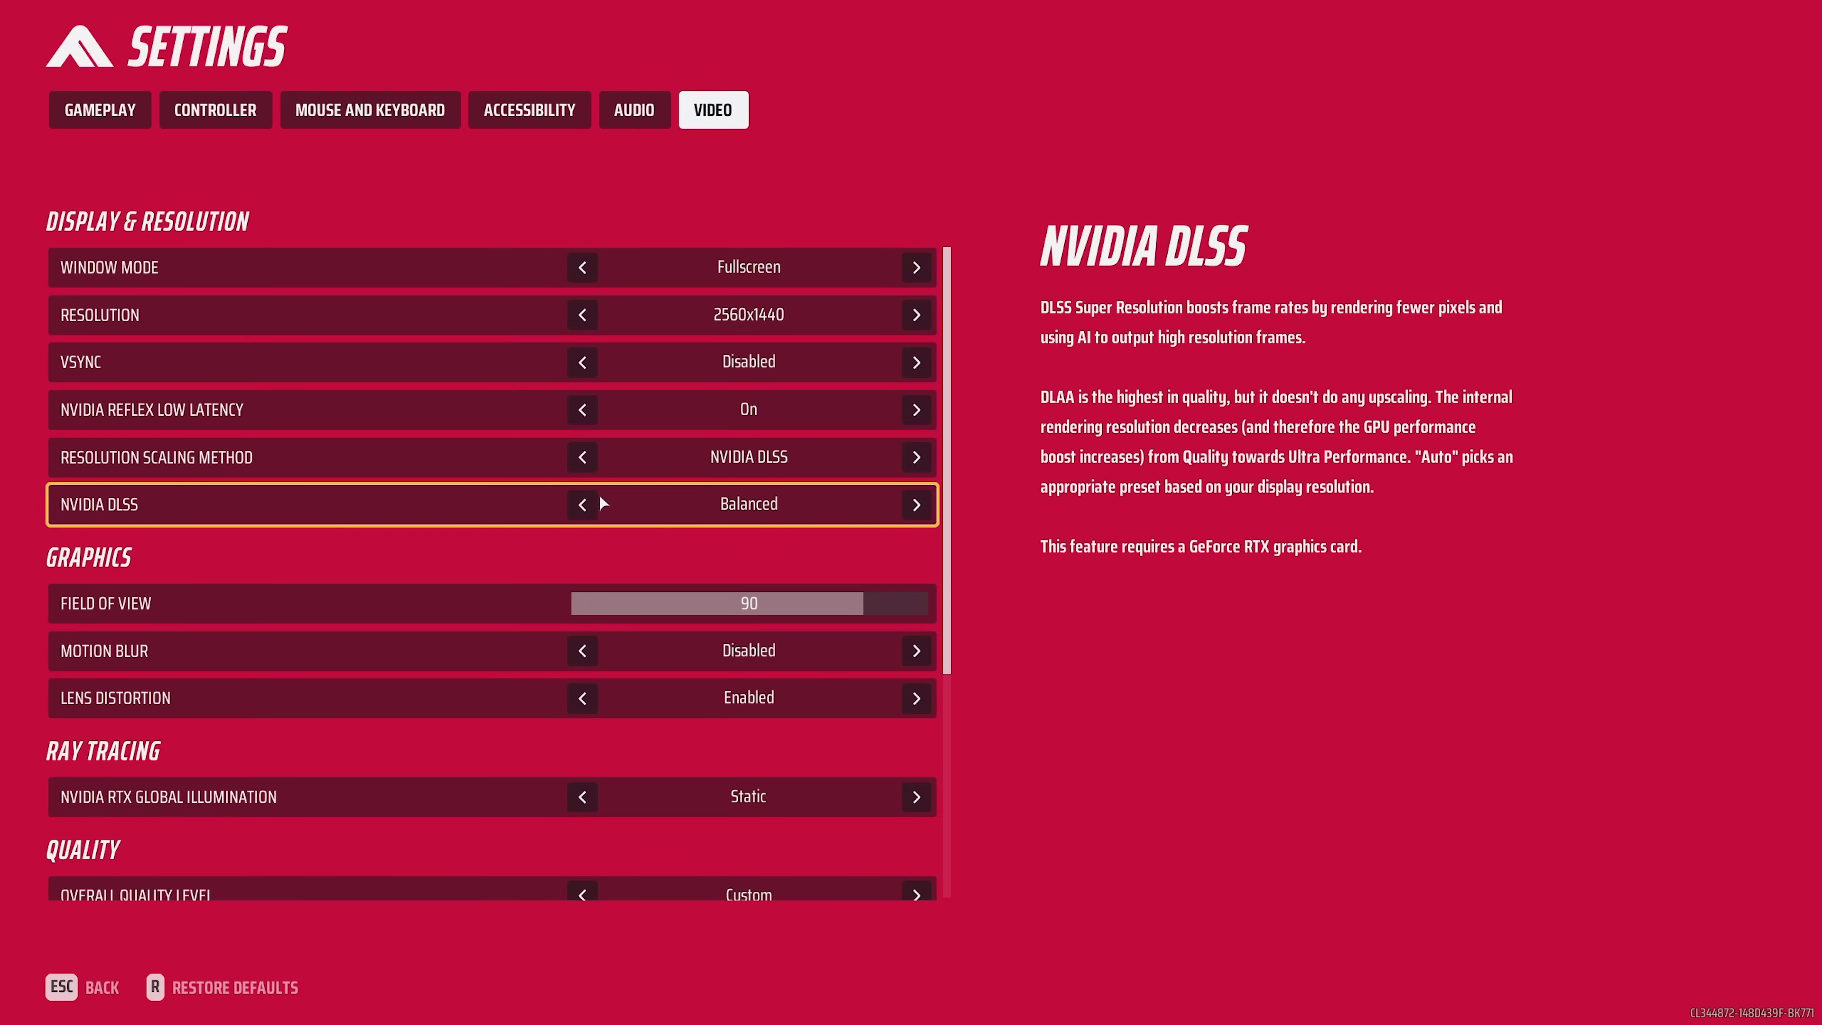
{"action": "left_click", "coordinate": [581, 506]}
- Lower Dialogue Volume and Music Volume to 50 in the Audio settings
{"action": "left_click", "coordinate": [642, 111]}
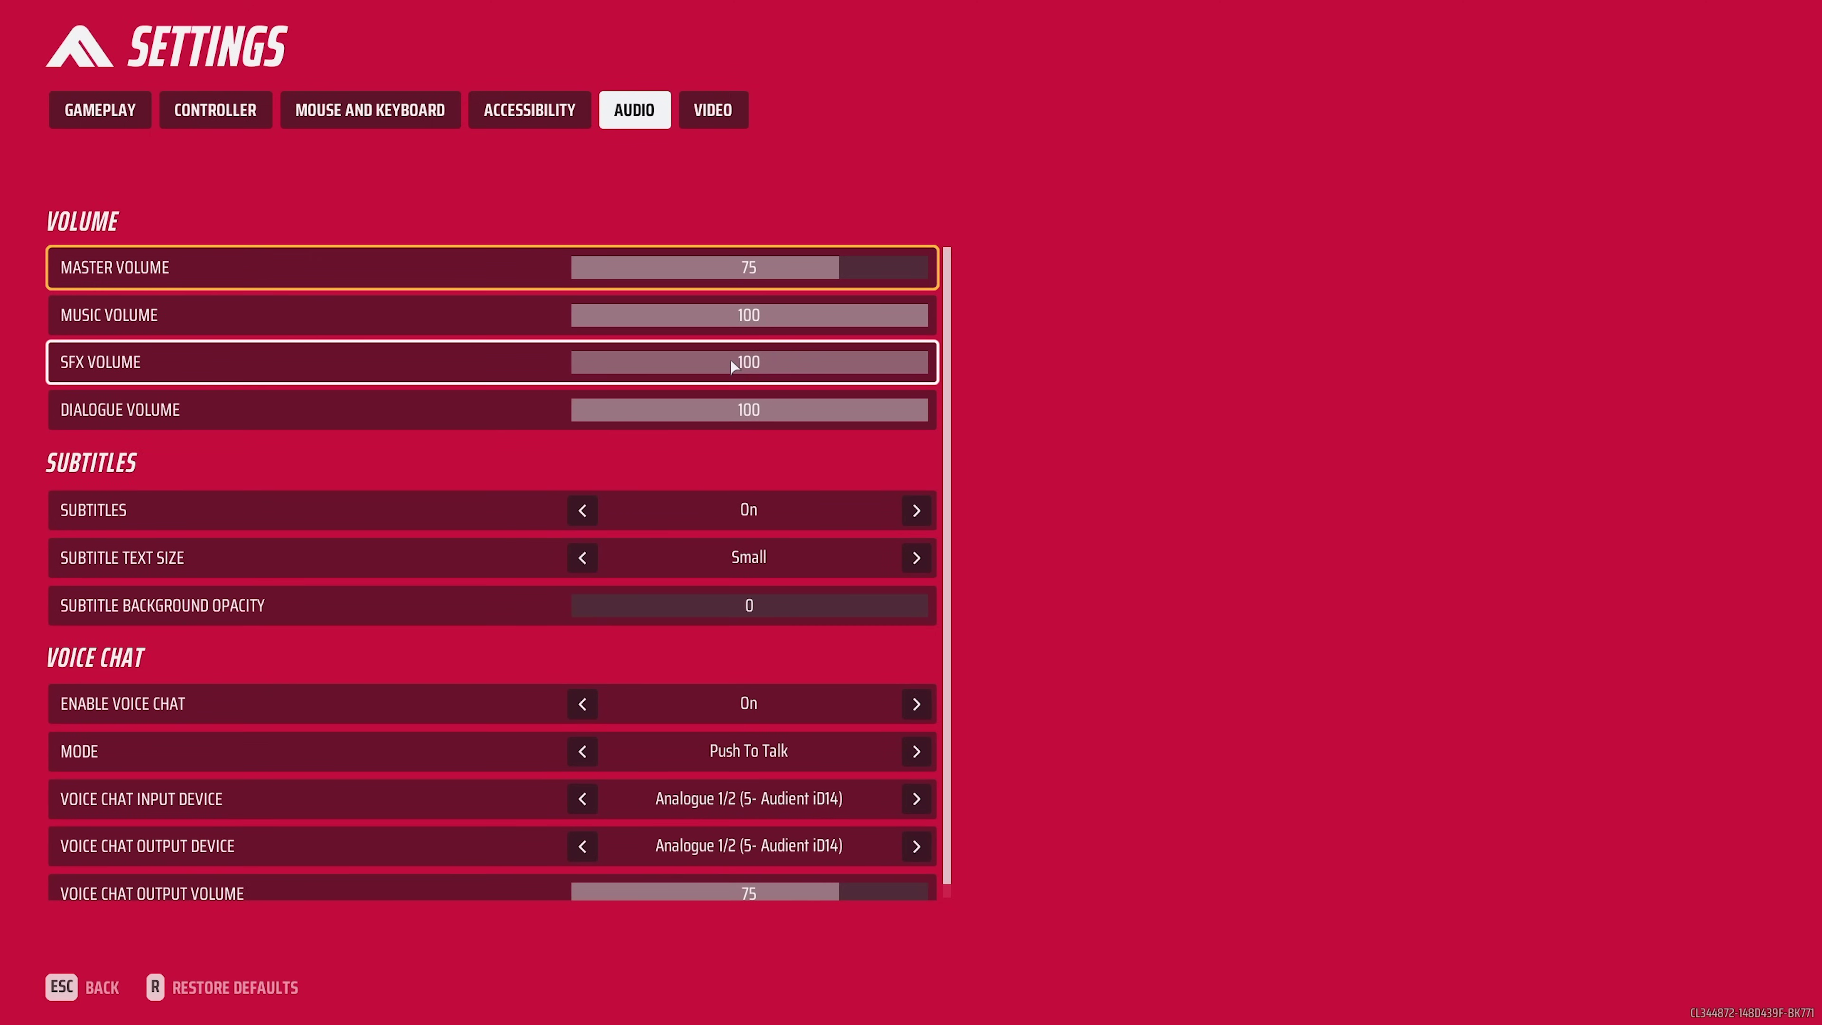
{"action": "left_click_drag", "start_coordinate": [903, 418], "coordinate": [750, 415]}
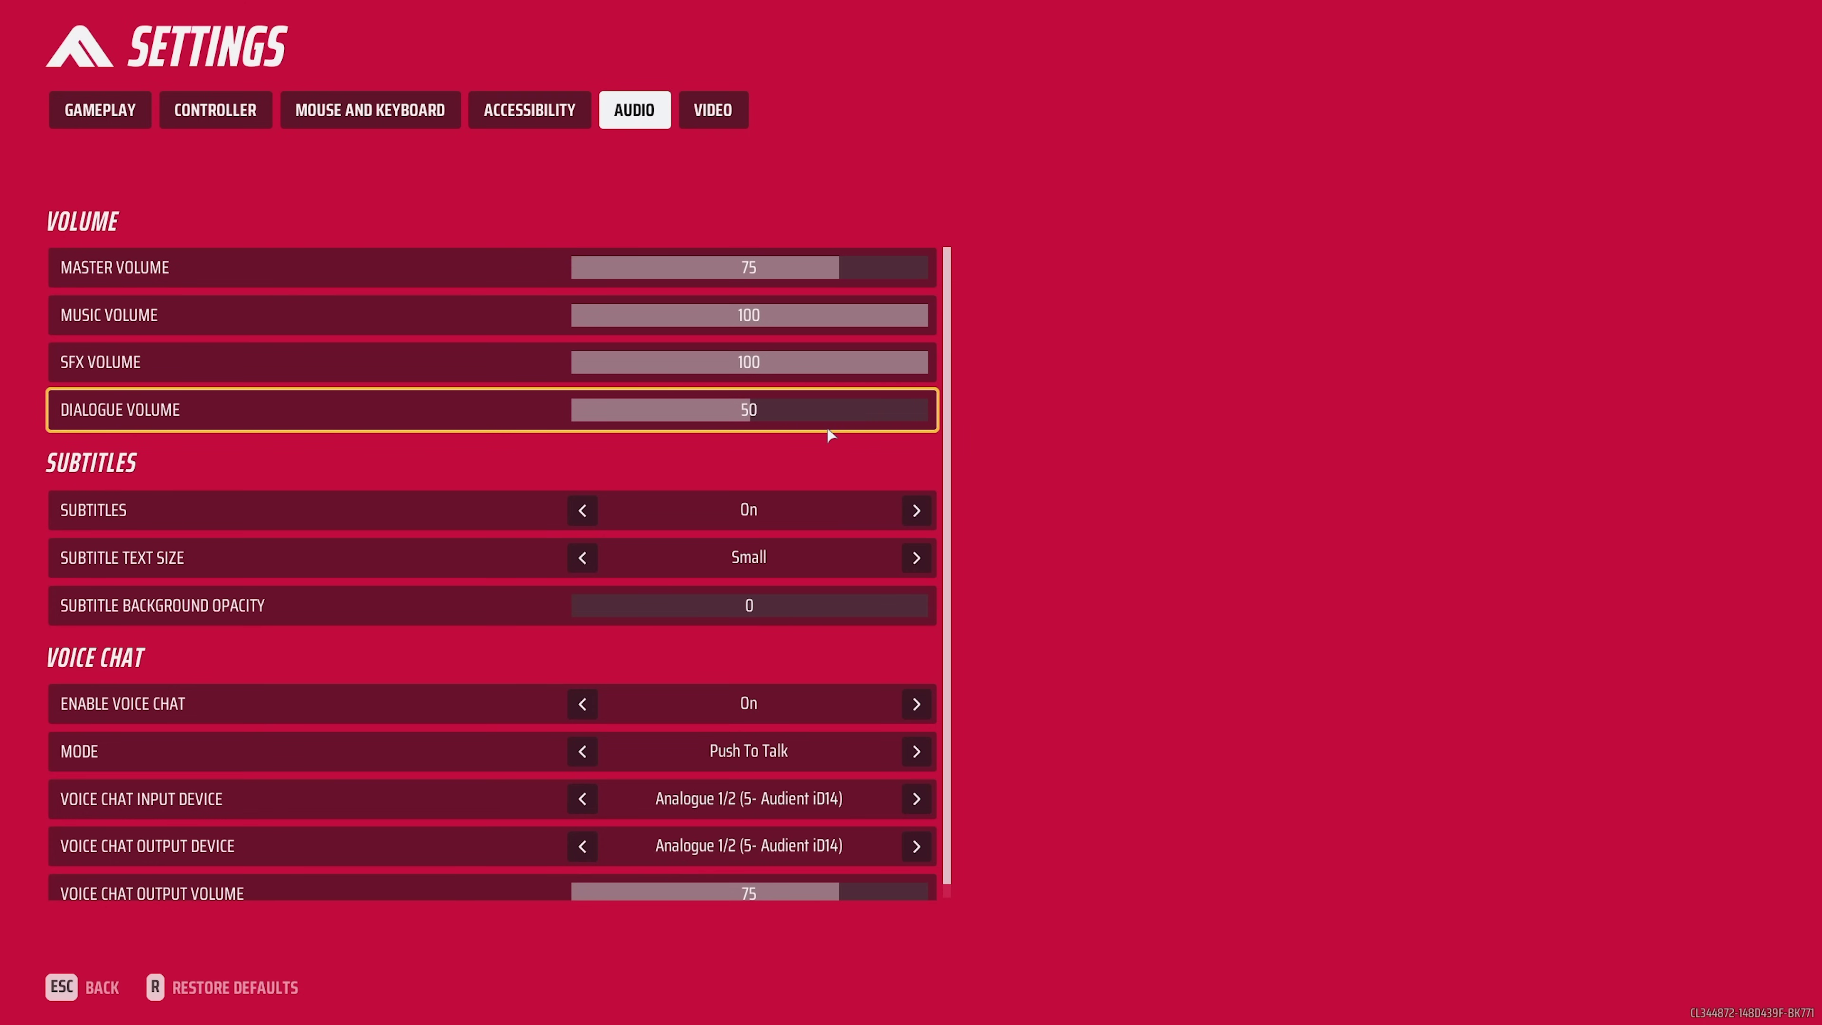
{"action": "left_click_drag", "start_coordinate": [882, 318], "coordinate": [749, 325]}
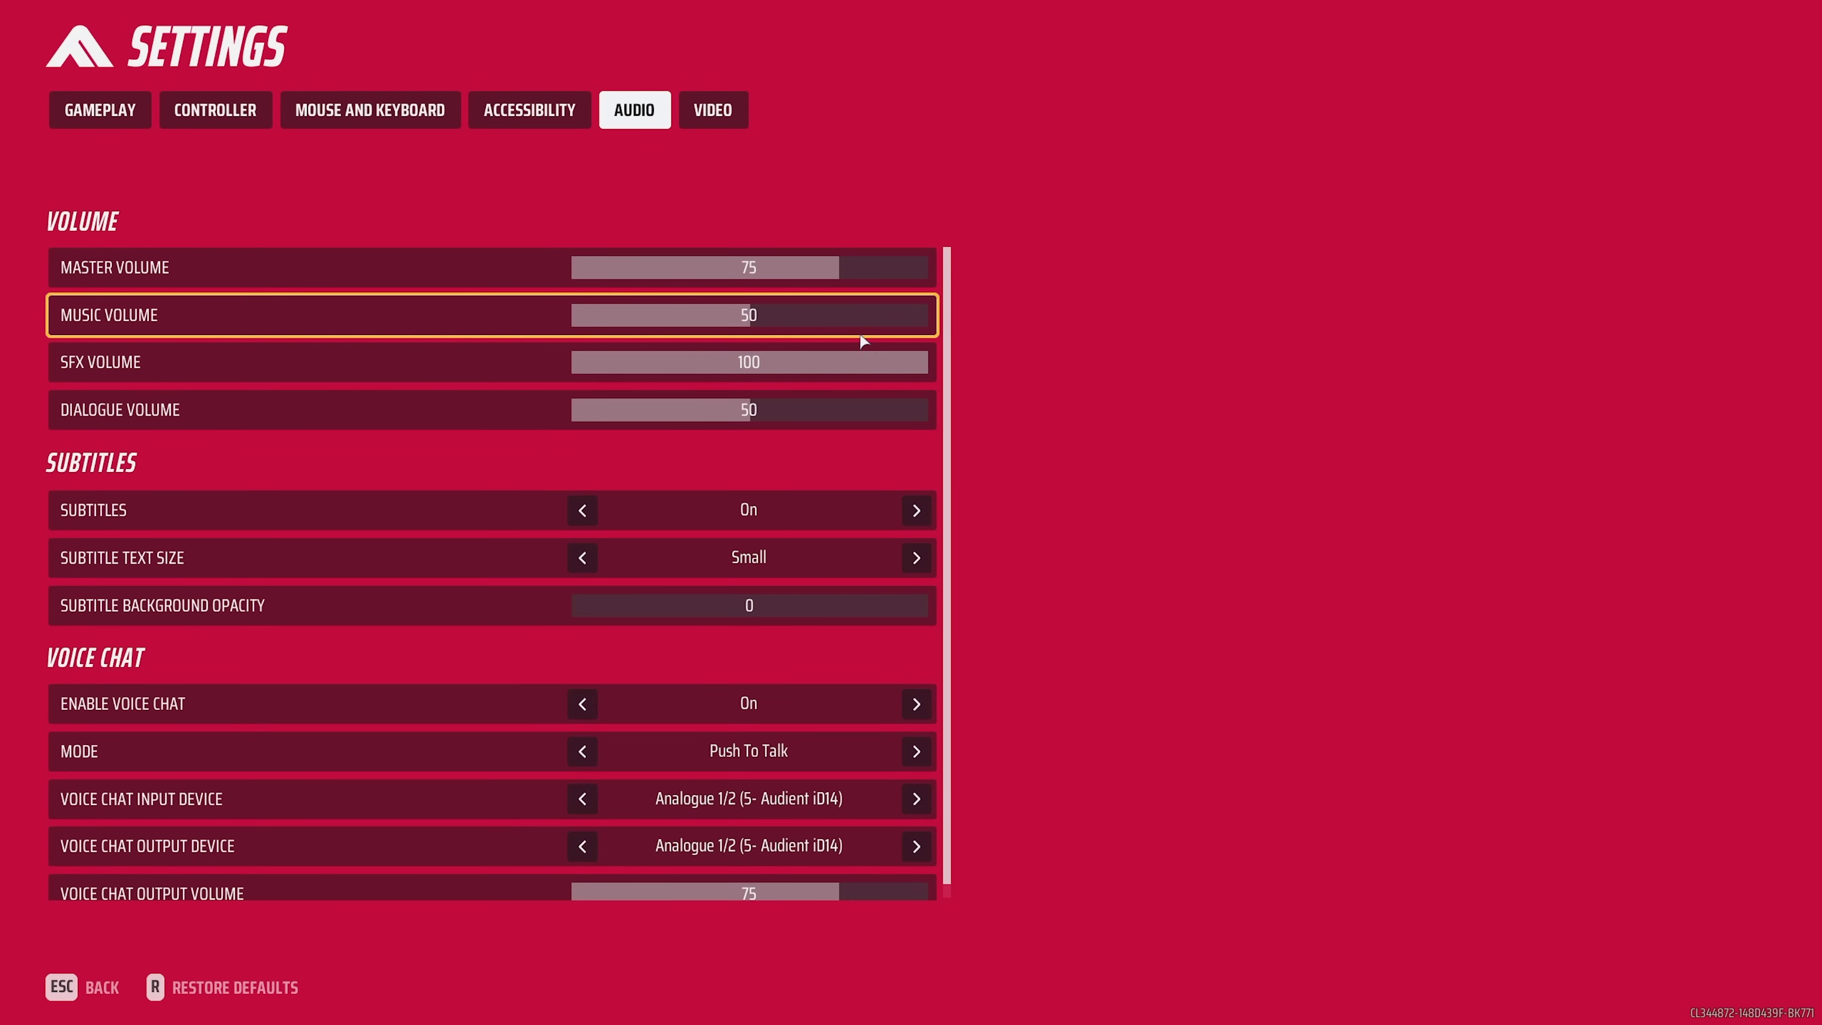
- In Gameplay settings, leave Matchmaking Region on Automatic after cycling it, and turn Crossplay On
{"action": "left_click", "coordinate": [512, 117]}
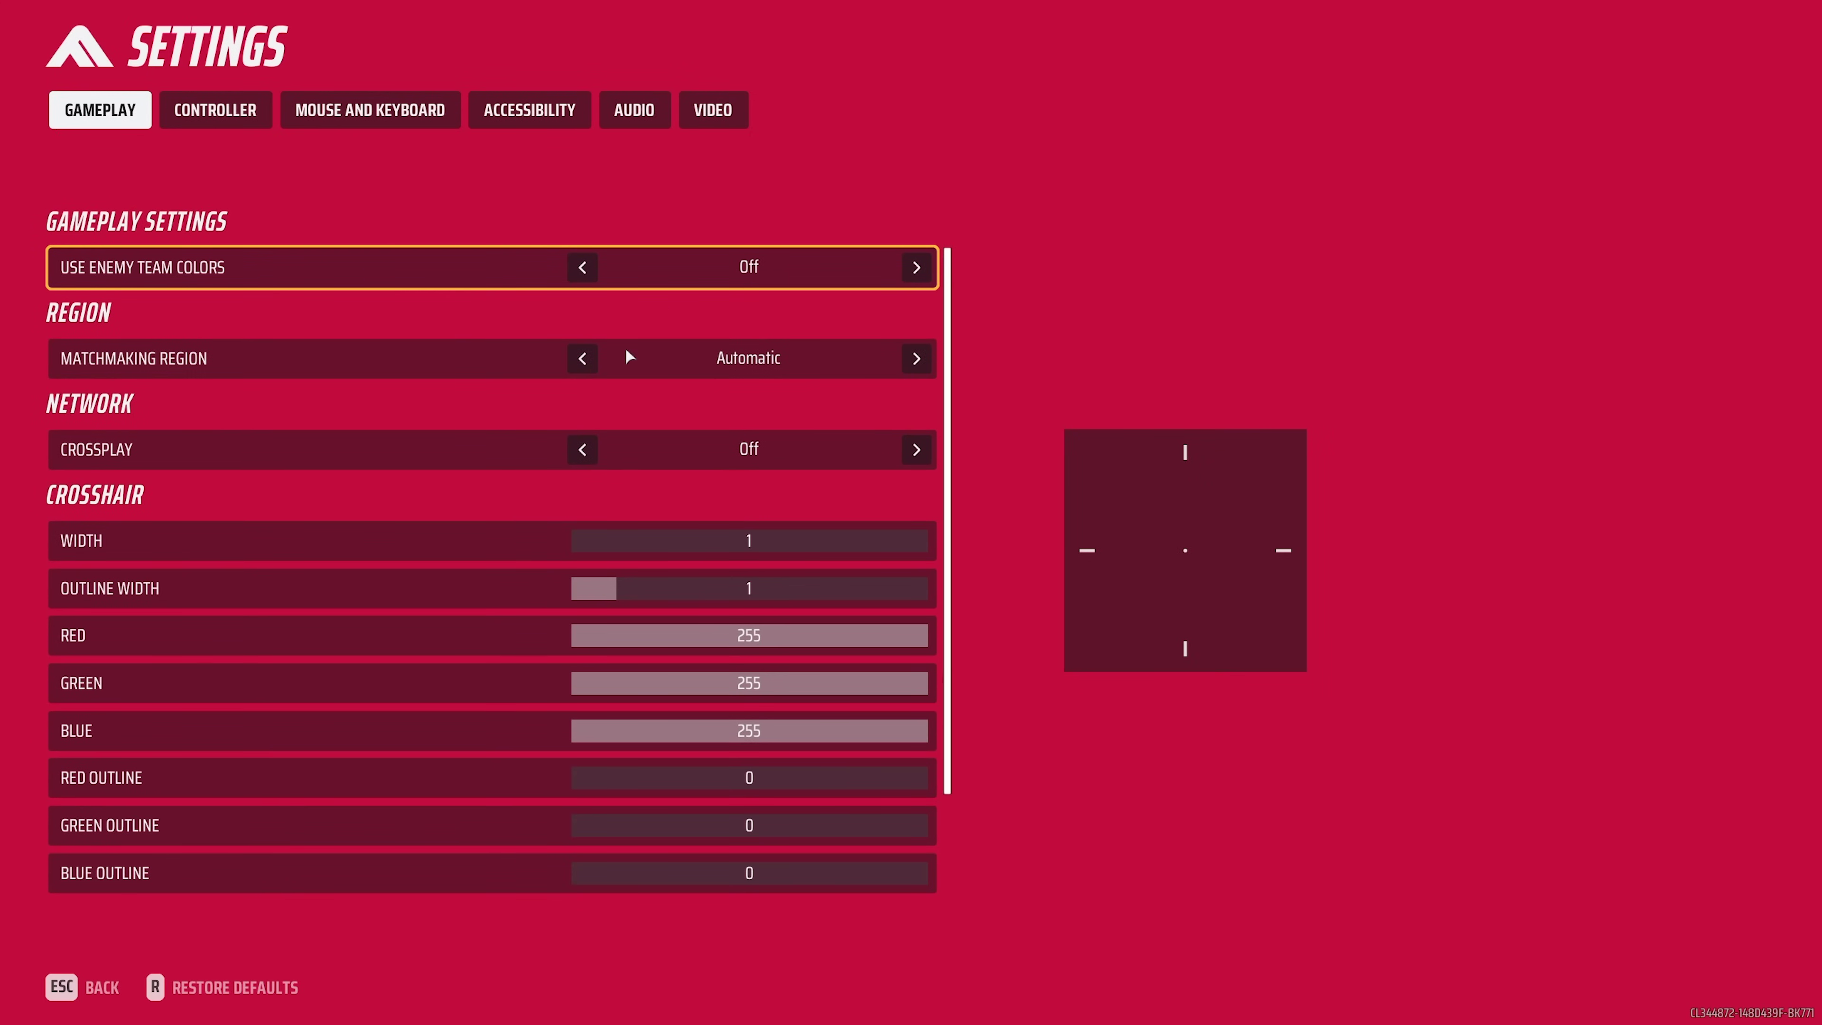
{"action": "left_click", "coordinate": [582, 358]}
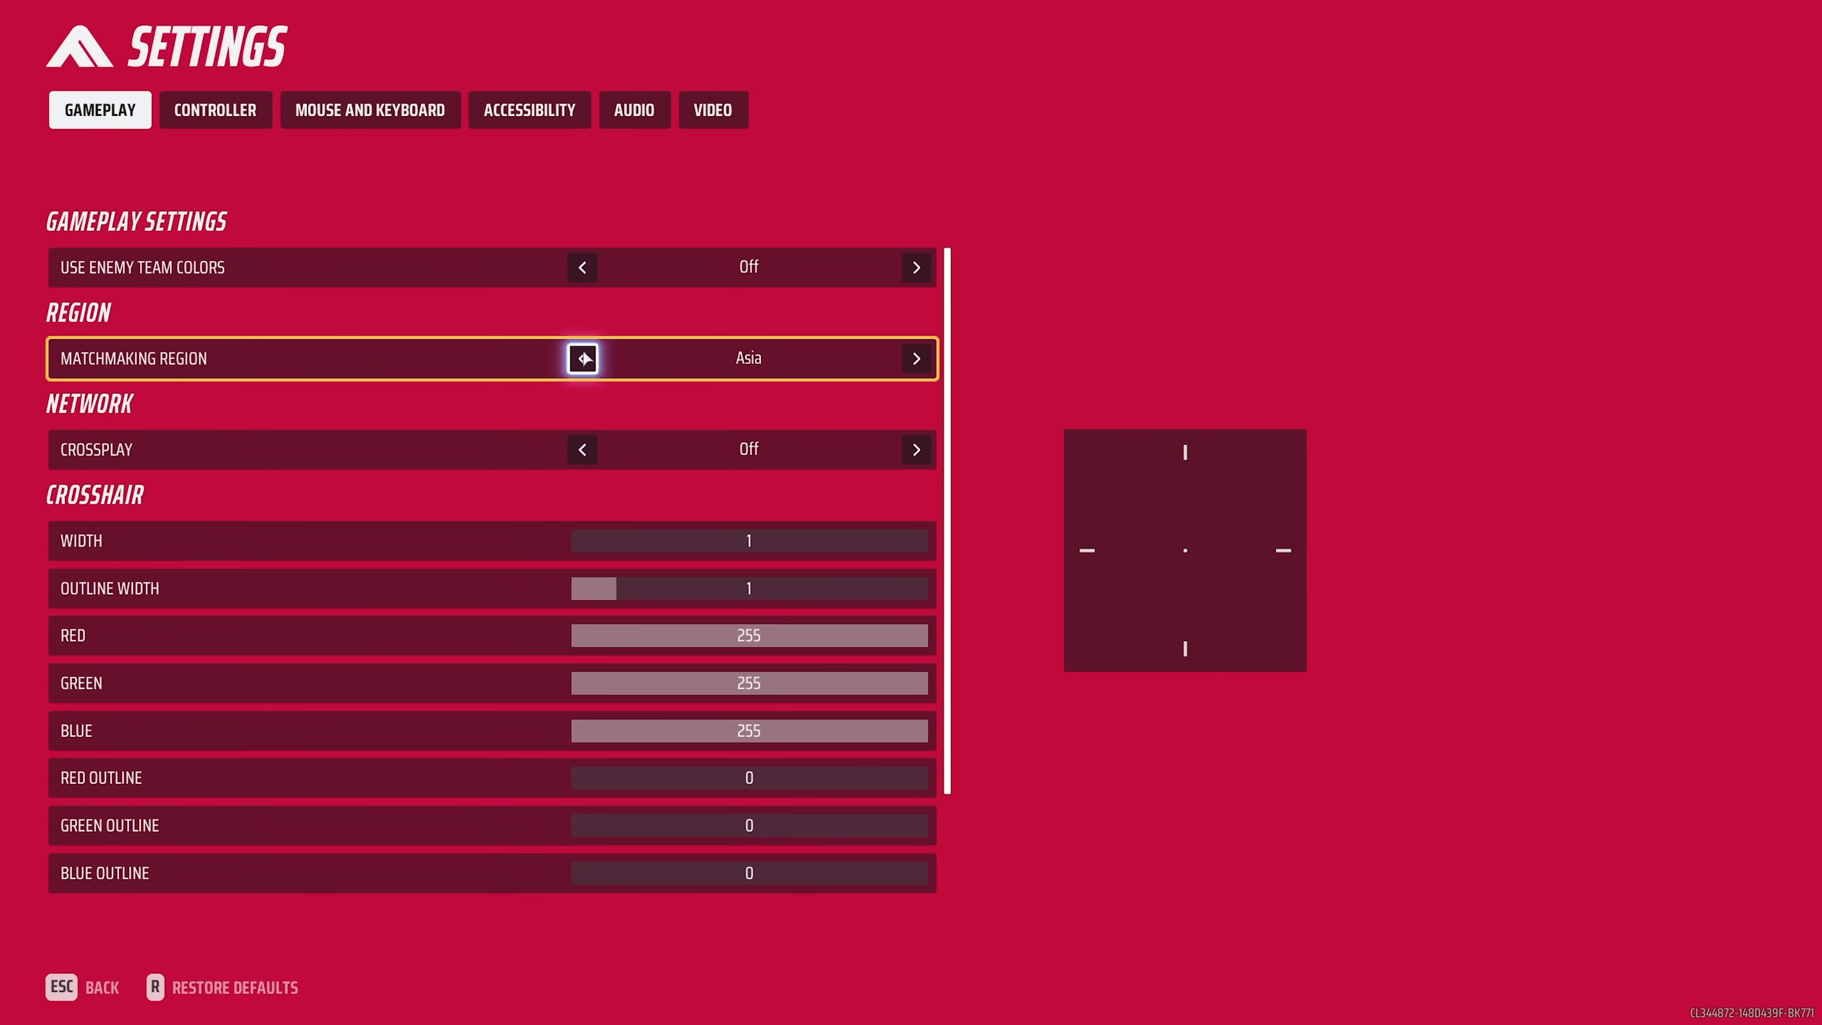
{"action": "left_click", "coordinate": [583, 358]}
{"action": "left_click", "coordinate": [583, 358]}
{"action": "left_click", "coordinate": [583, 358]}
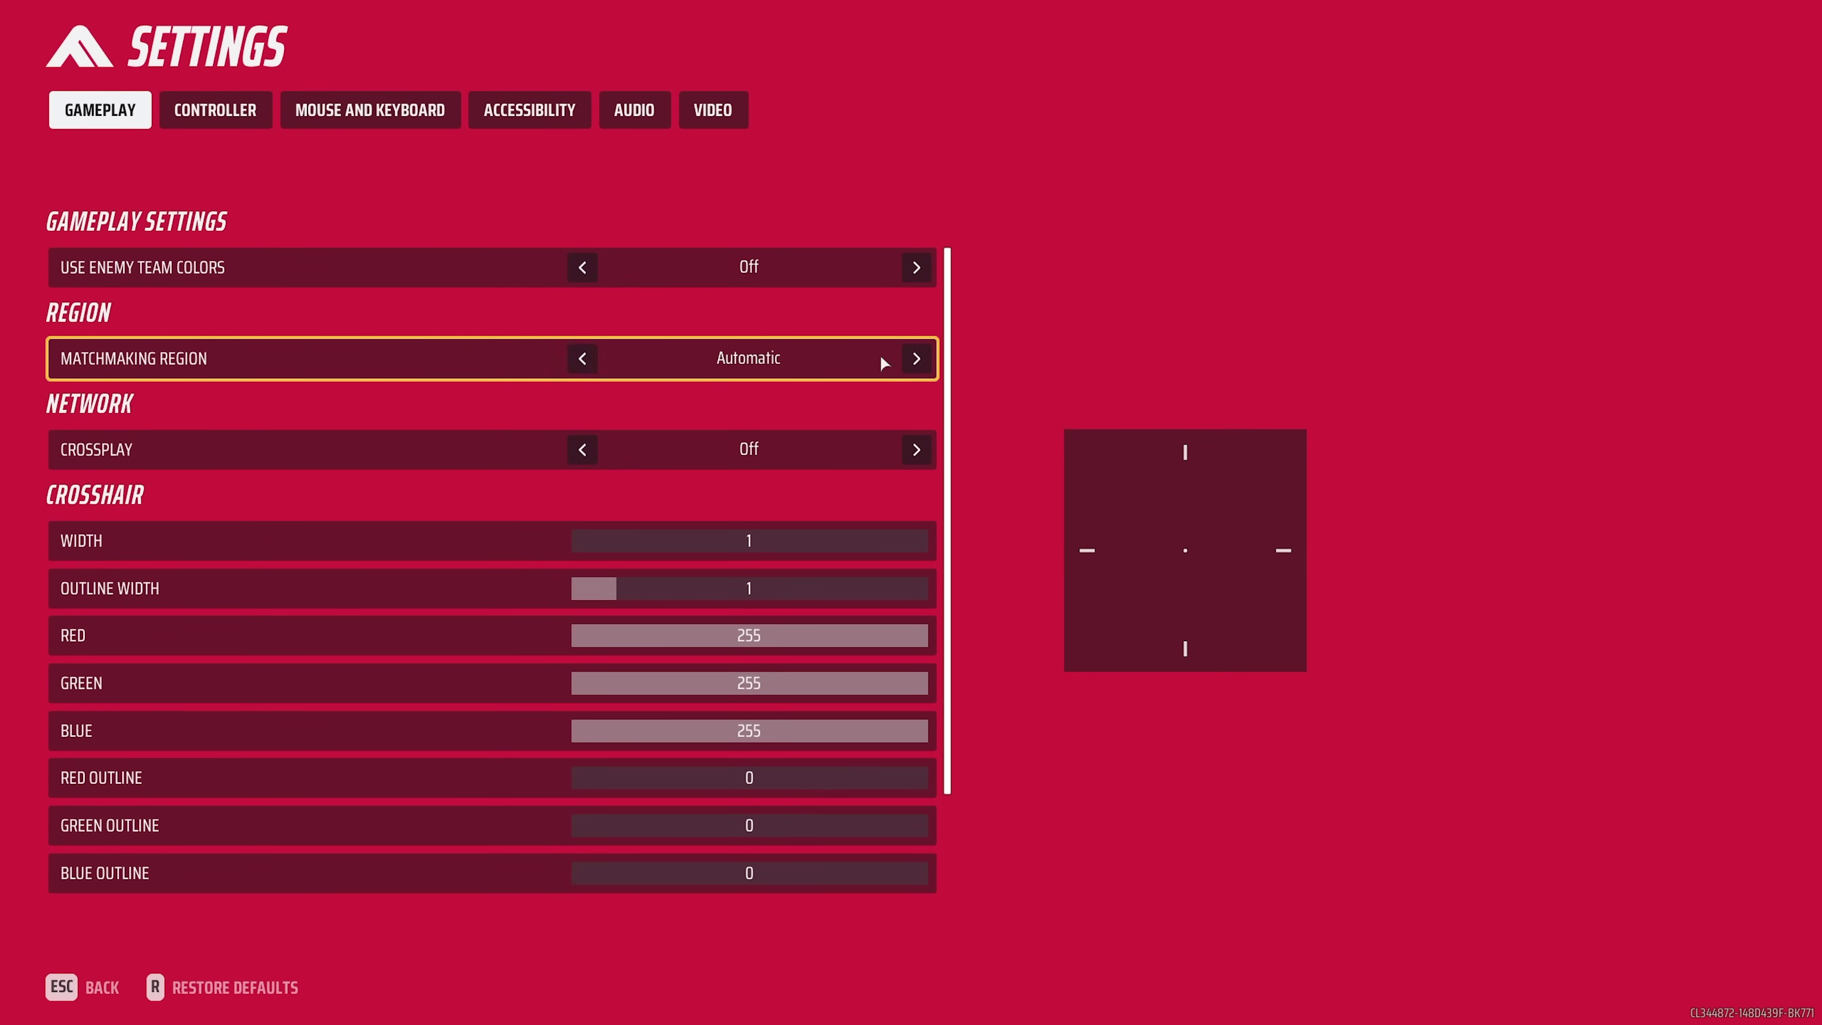
{"action": "left_click", "coordinate": [916, 358]}
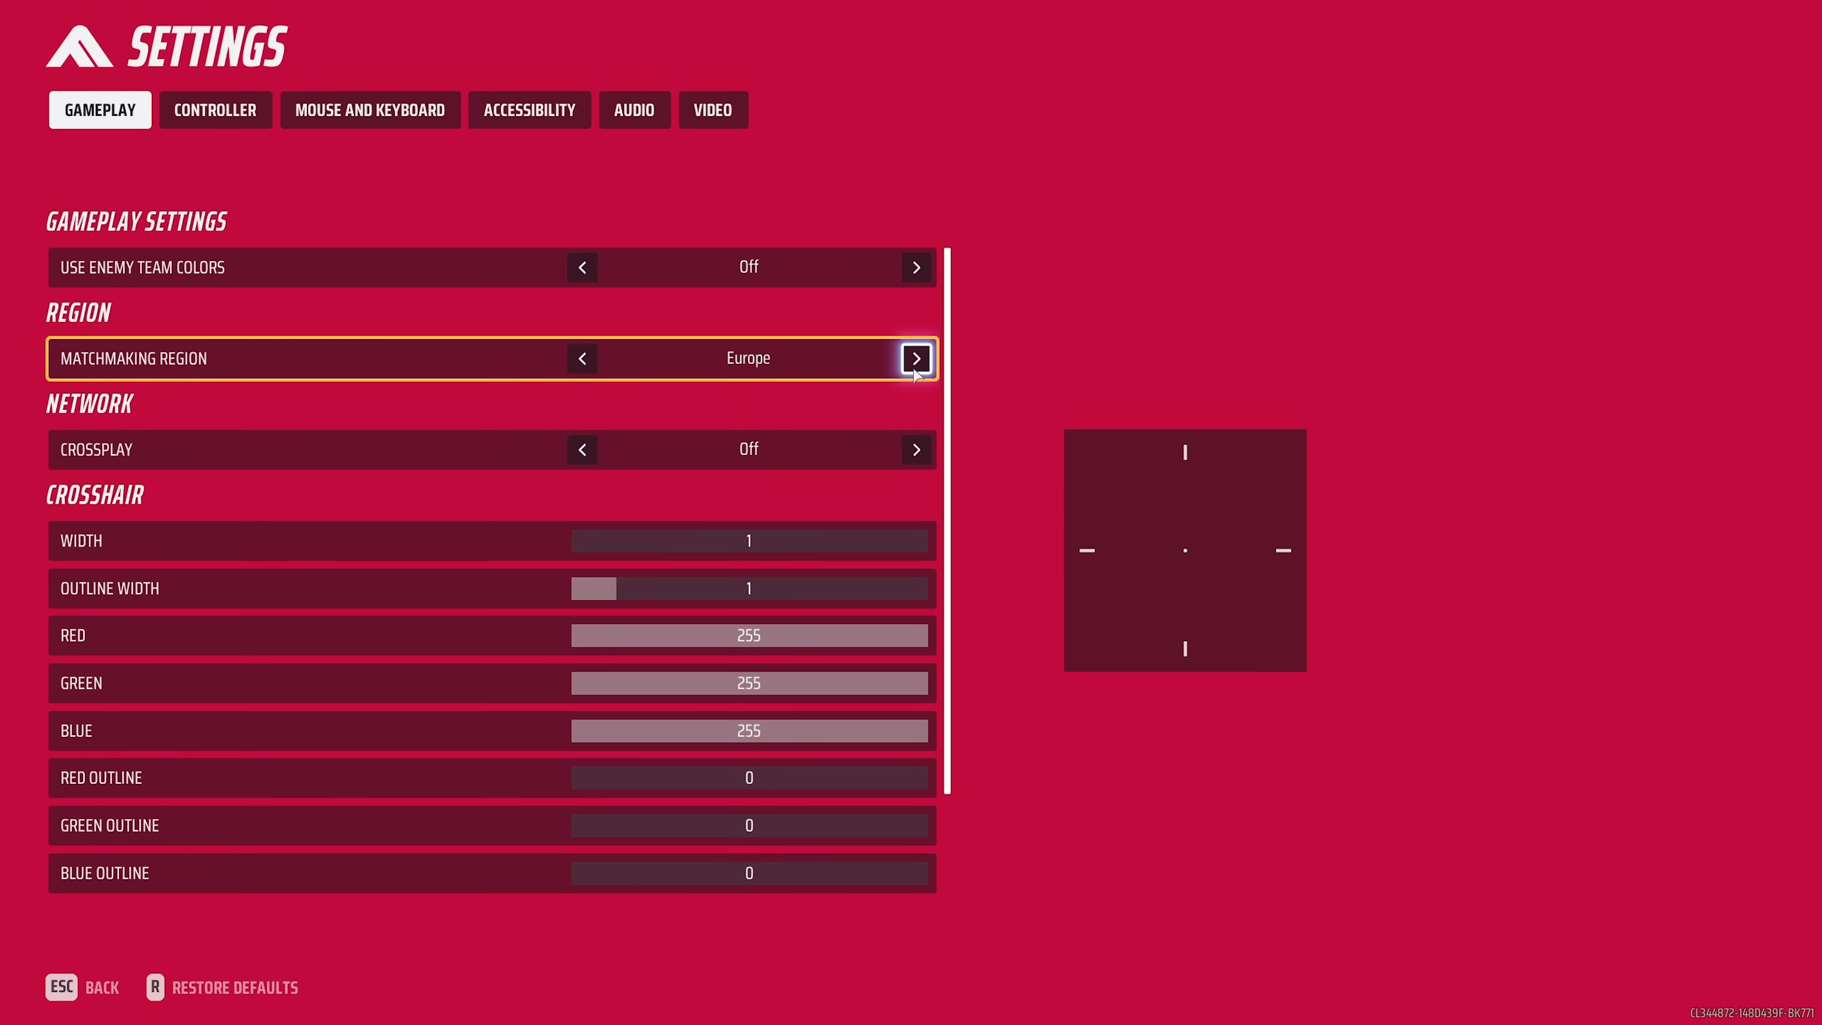
{"action": "left_click", "coordinate": [581, 358]}
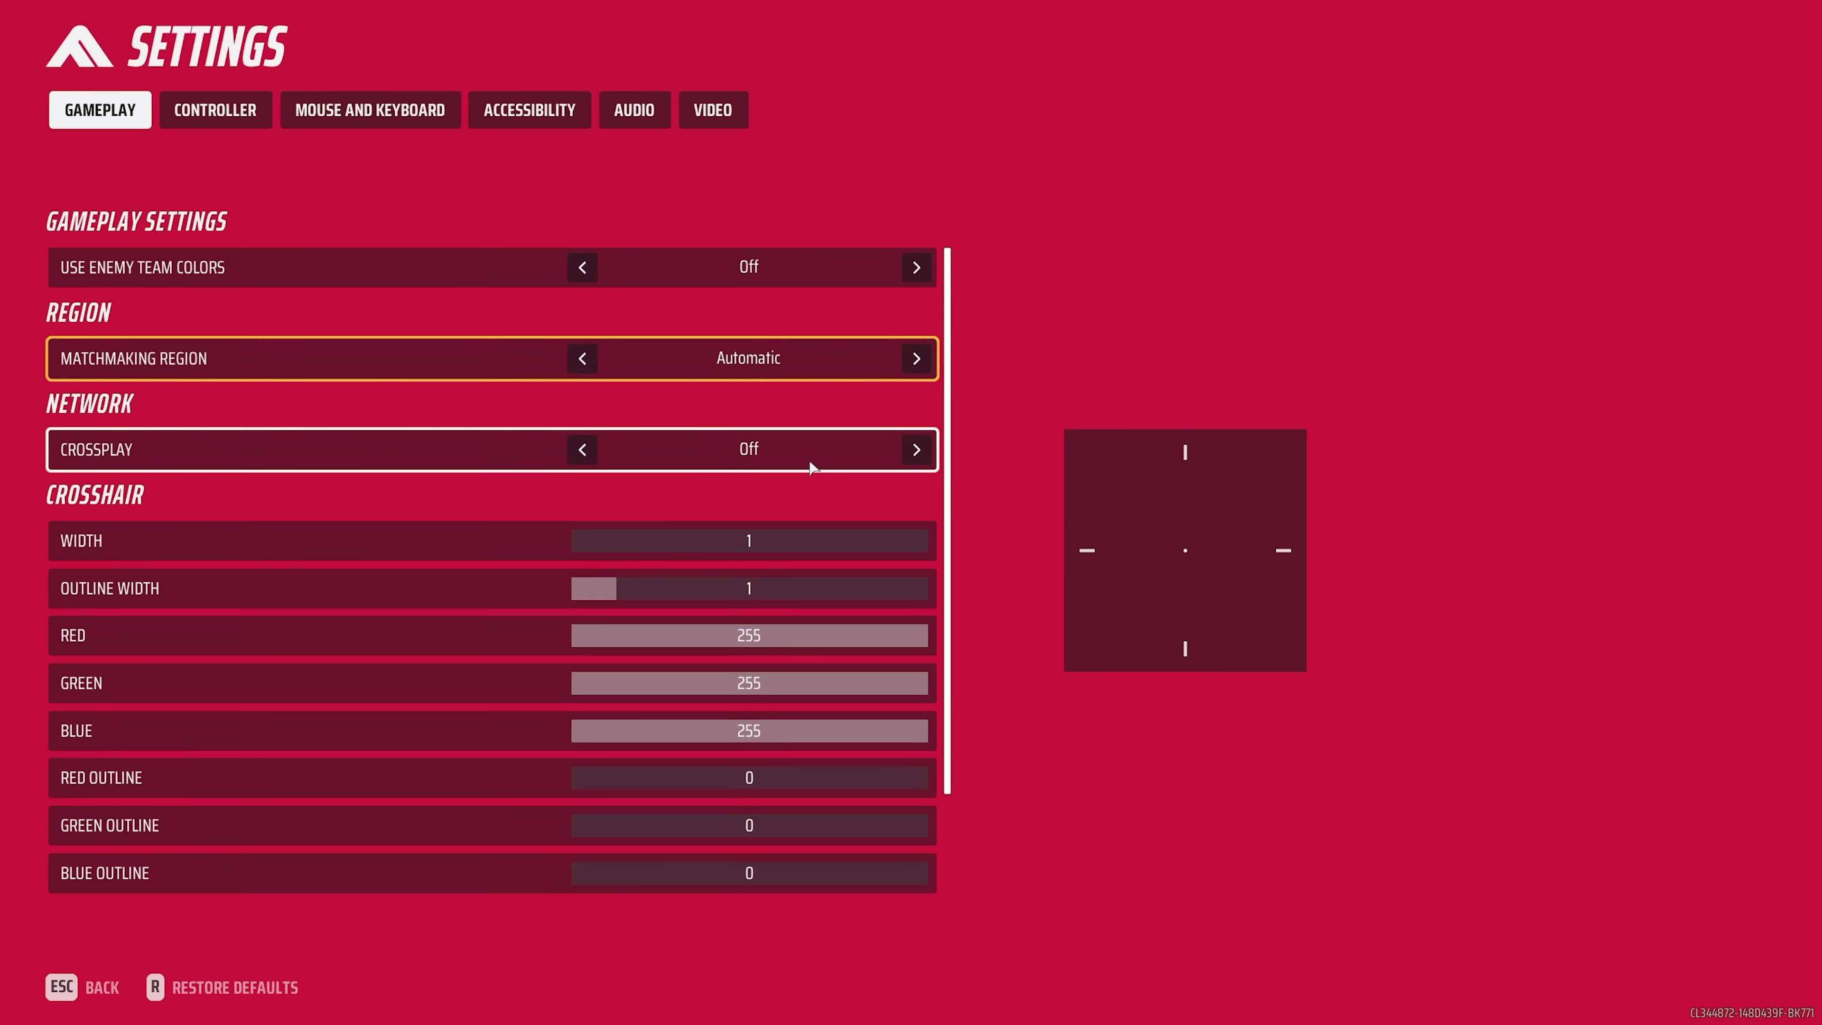
{"action": "left_click", "coordinate": [916, 450]}
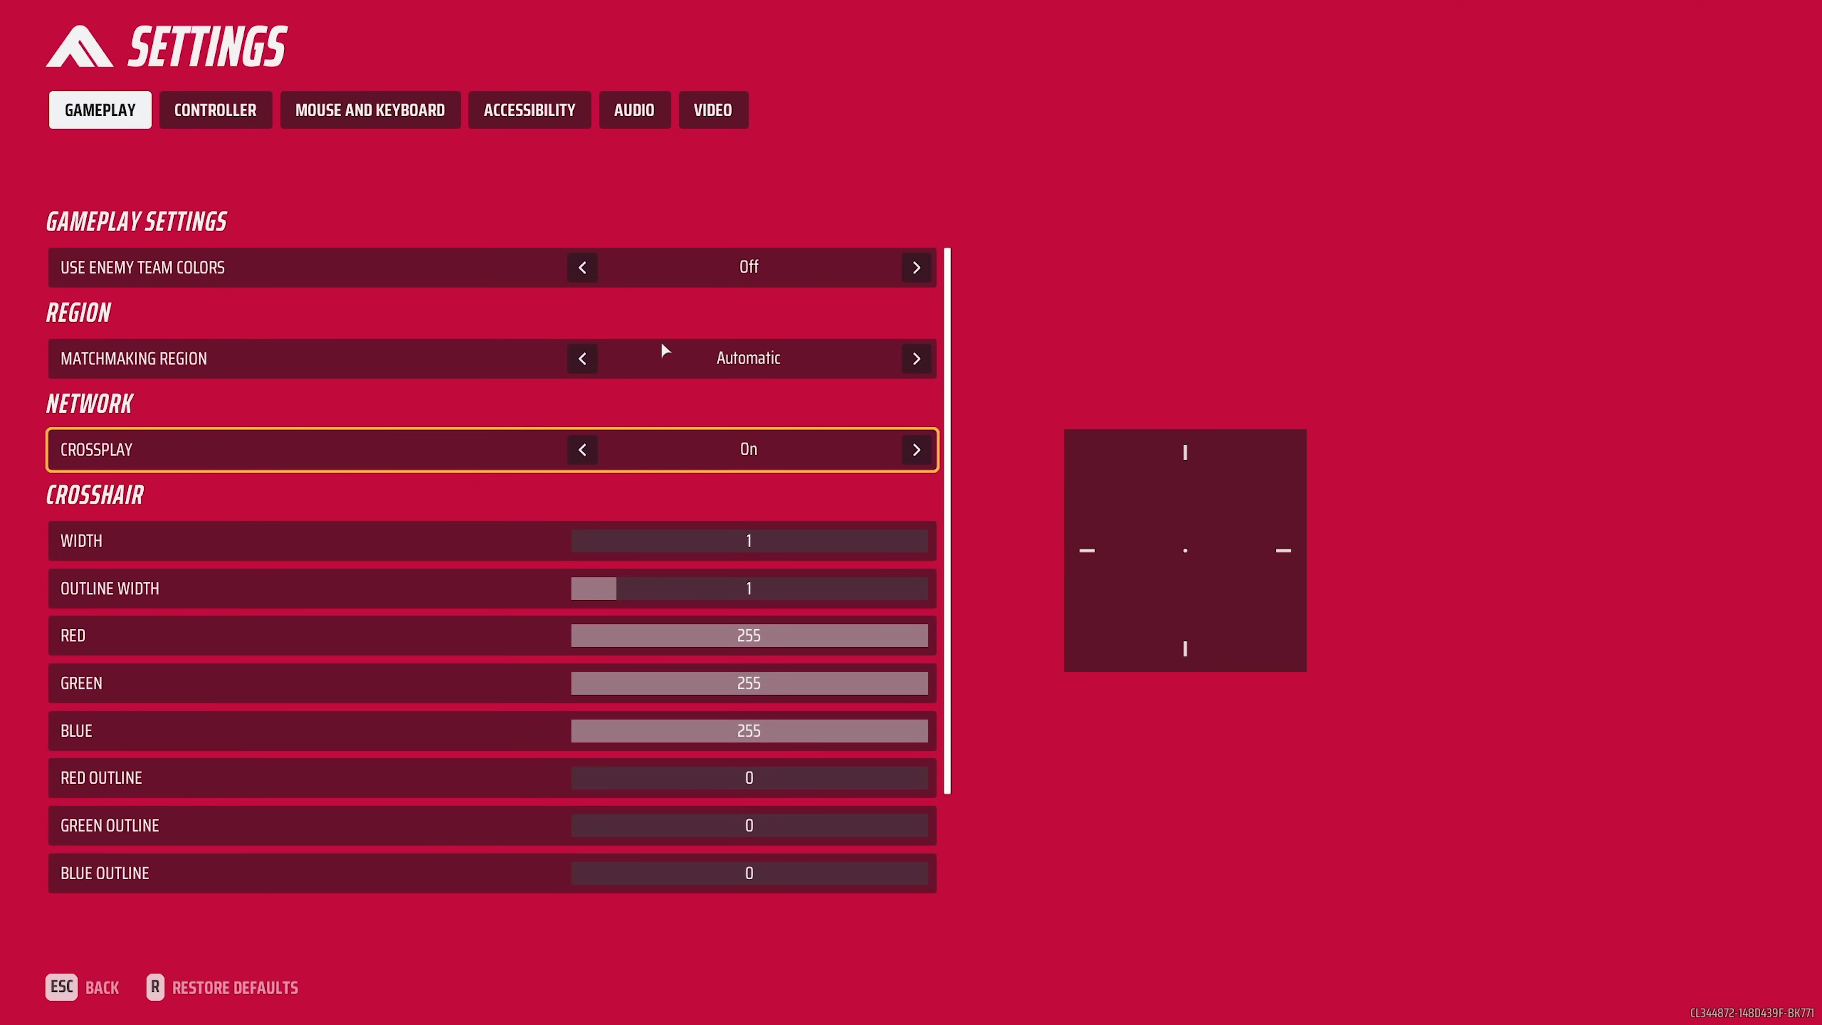
- Leave Settings and queue a Quickplay Quick Cash match, closing the Crossplay Enabled notice
{"action": "key", "text": "Escape"}
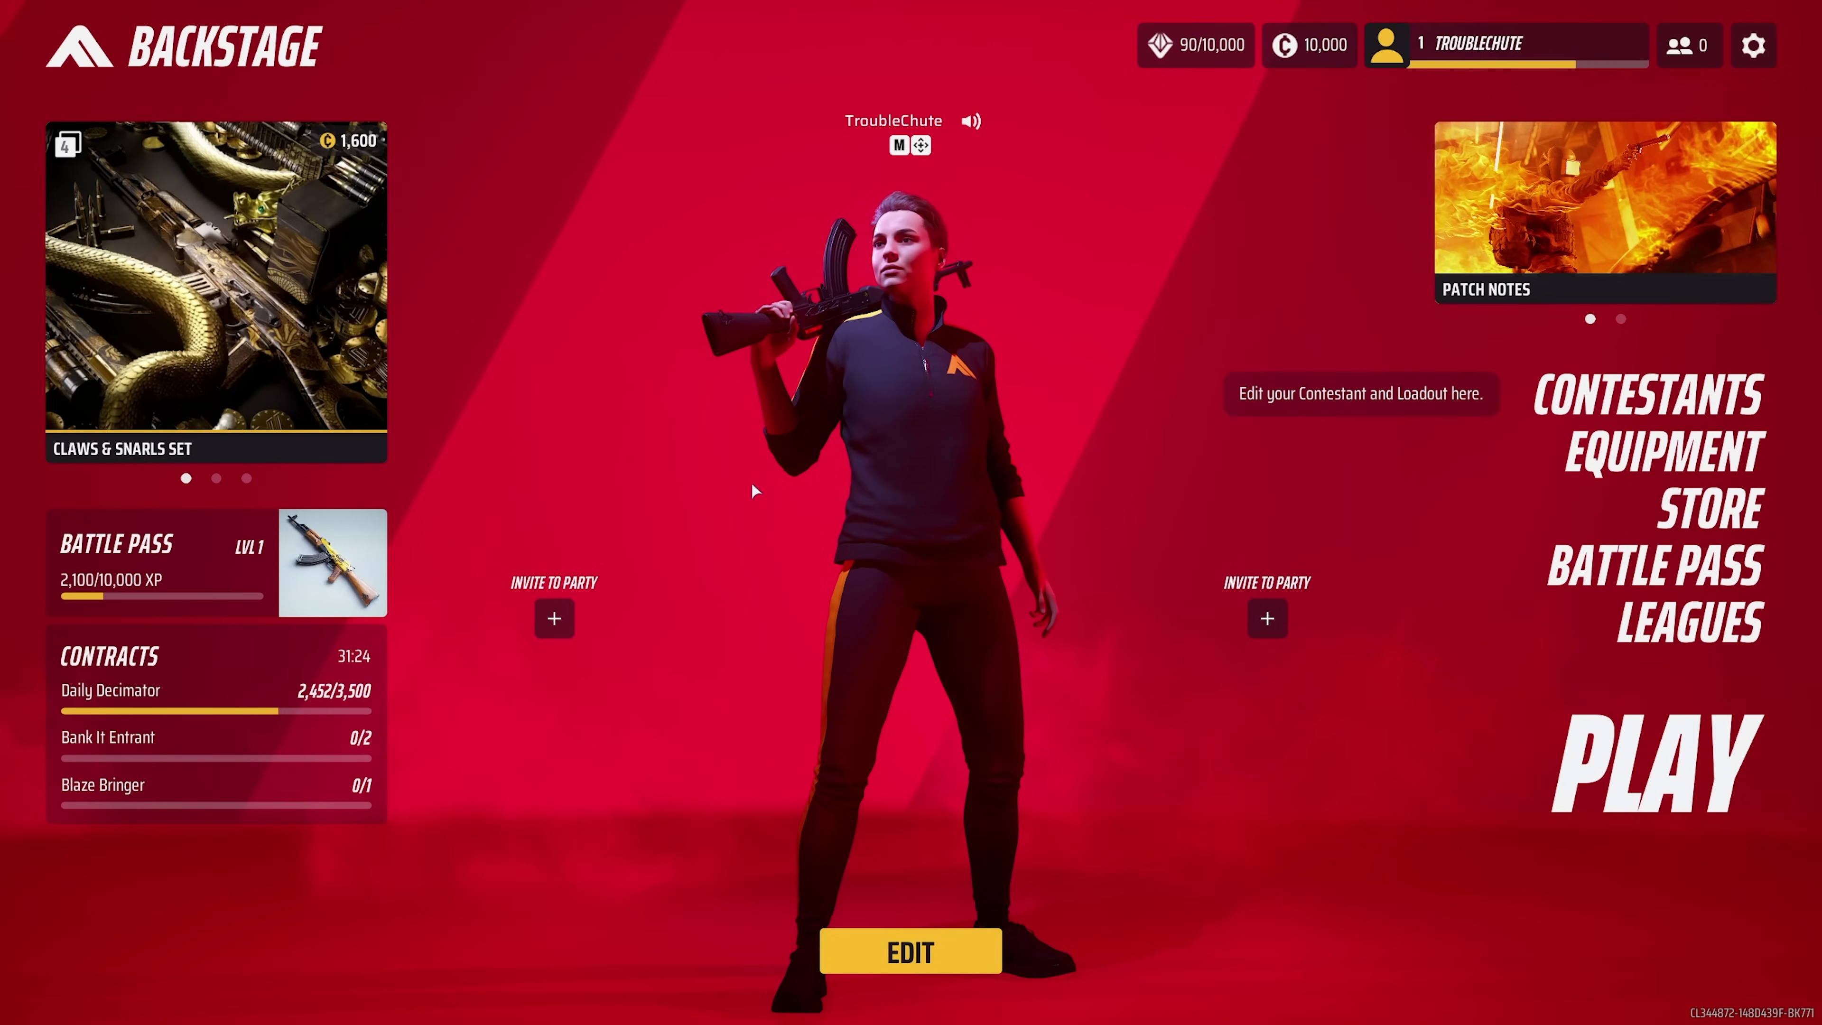
{"action": "left_click", "coordinate": [1649, 765]}
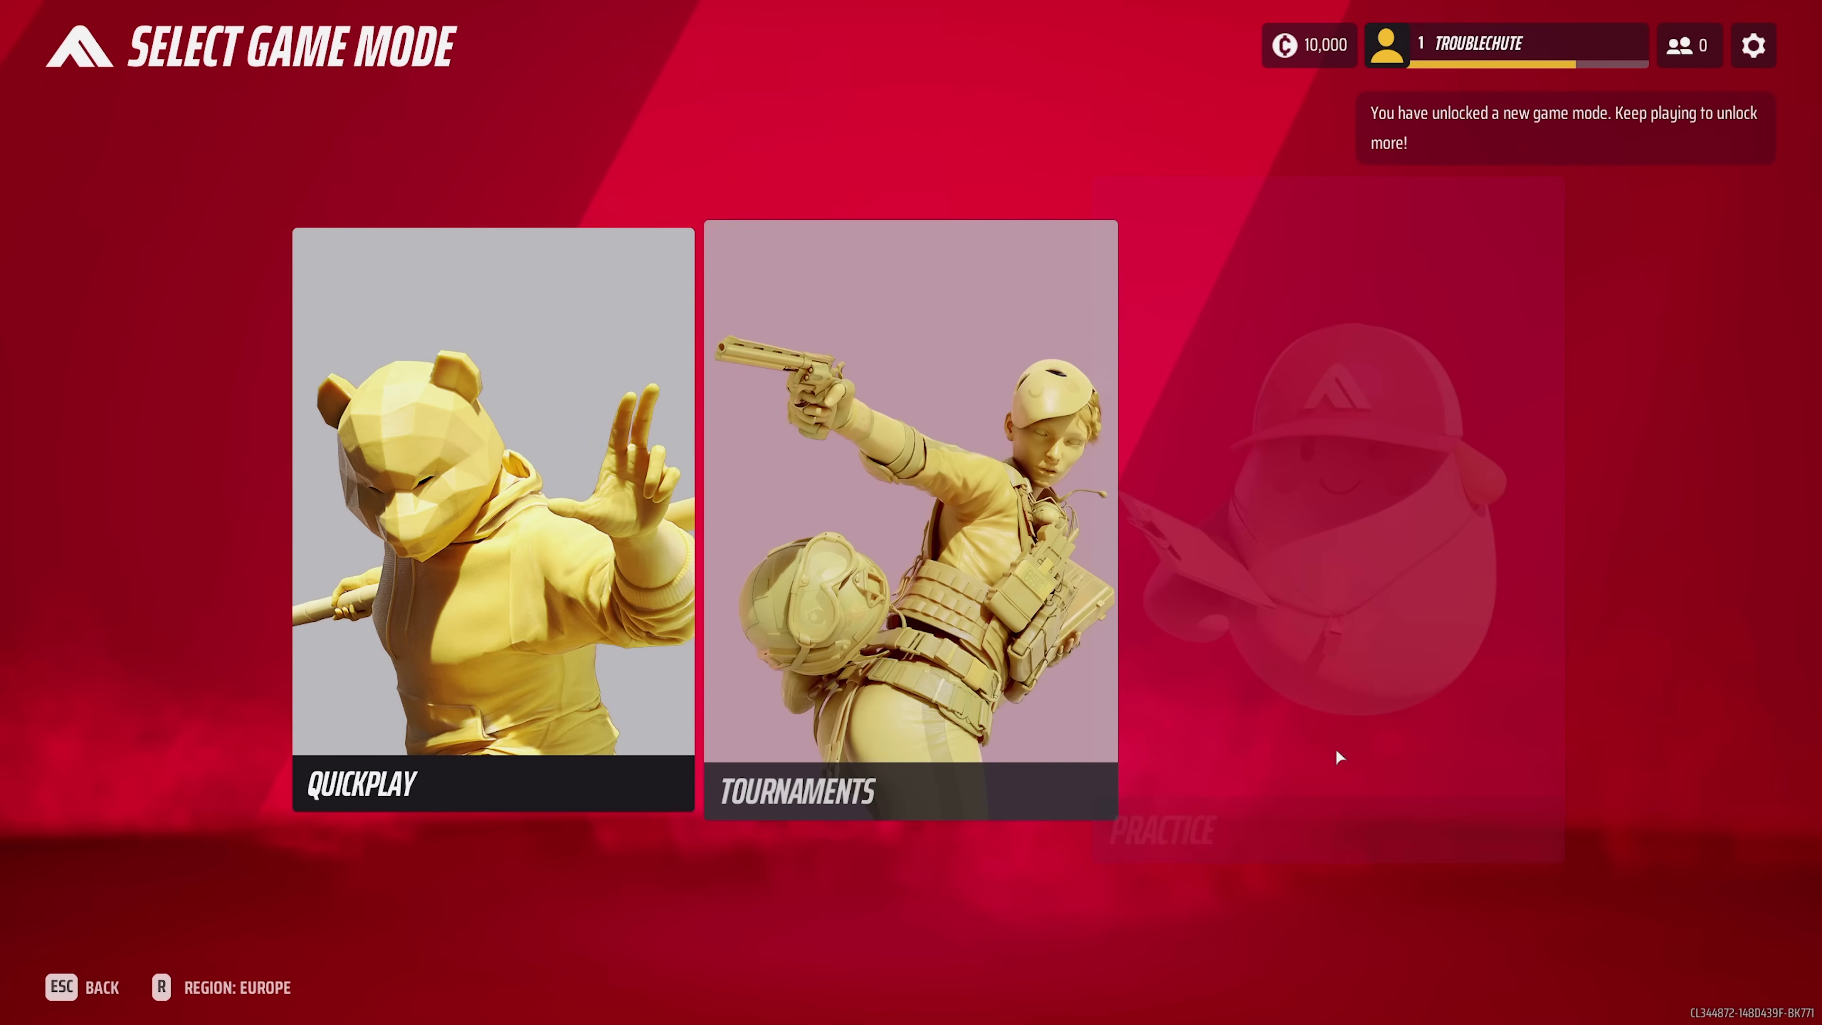
{"action": "left_click", "coordinate": [556, 693]}
{"action": "left_click", "coordinate": [746, 664]}
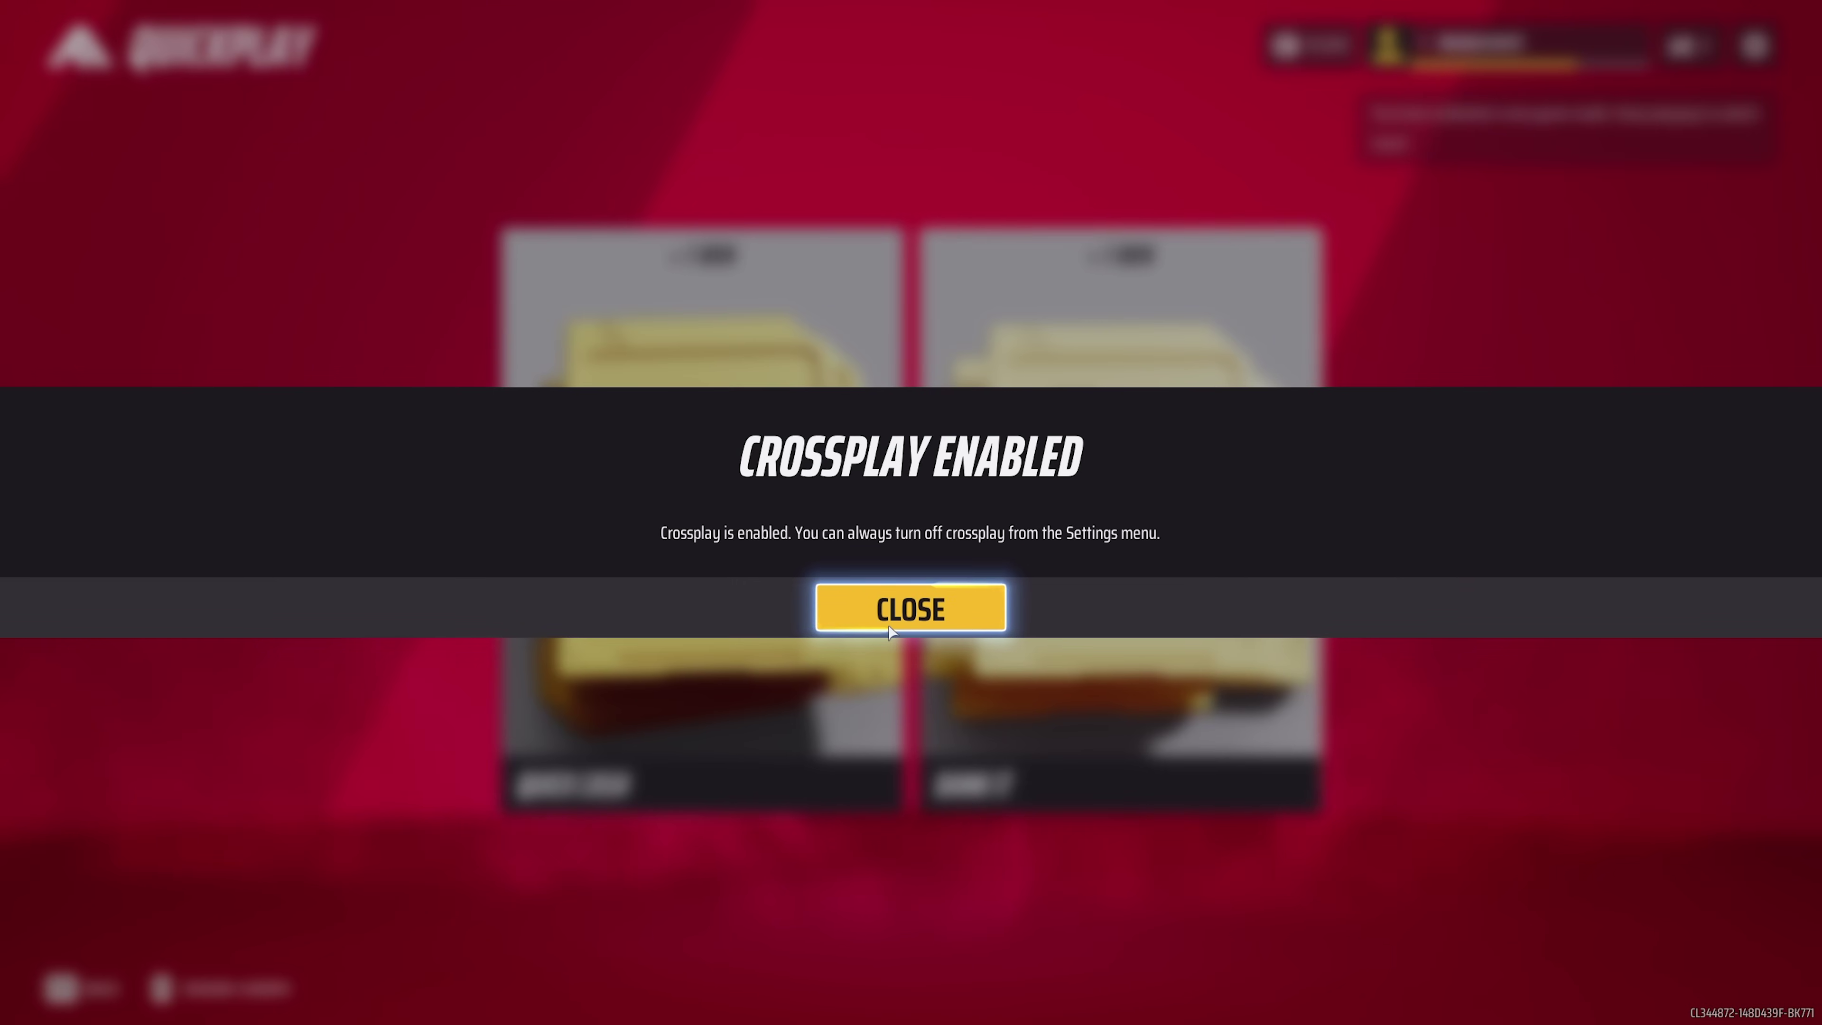
{"action": "left_click", "coordinate": [929, 616]}
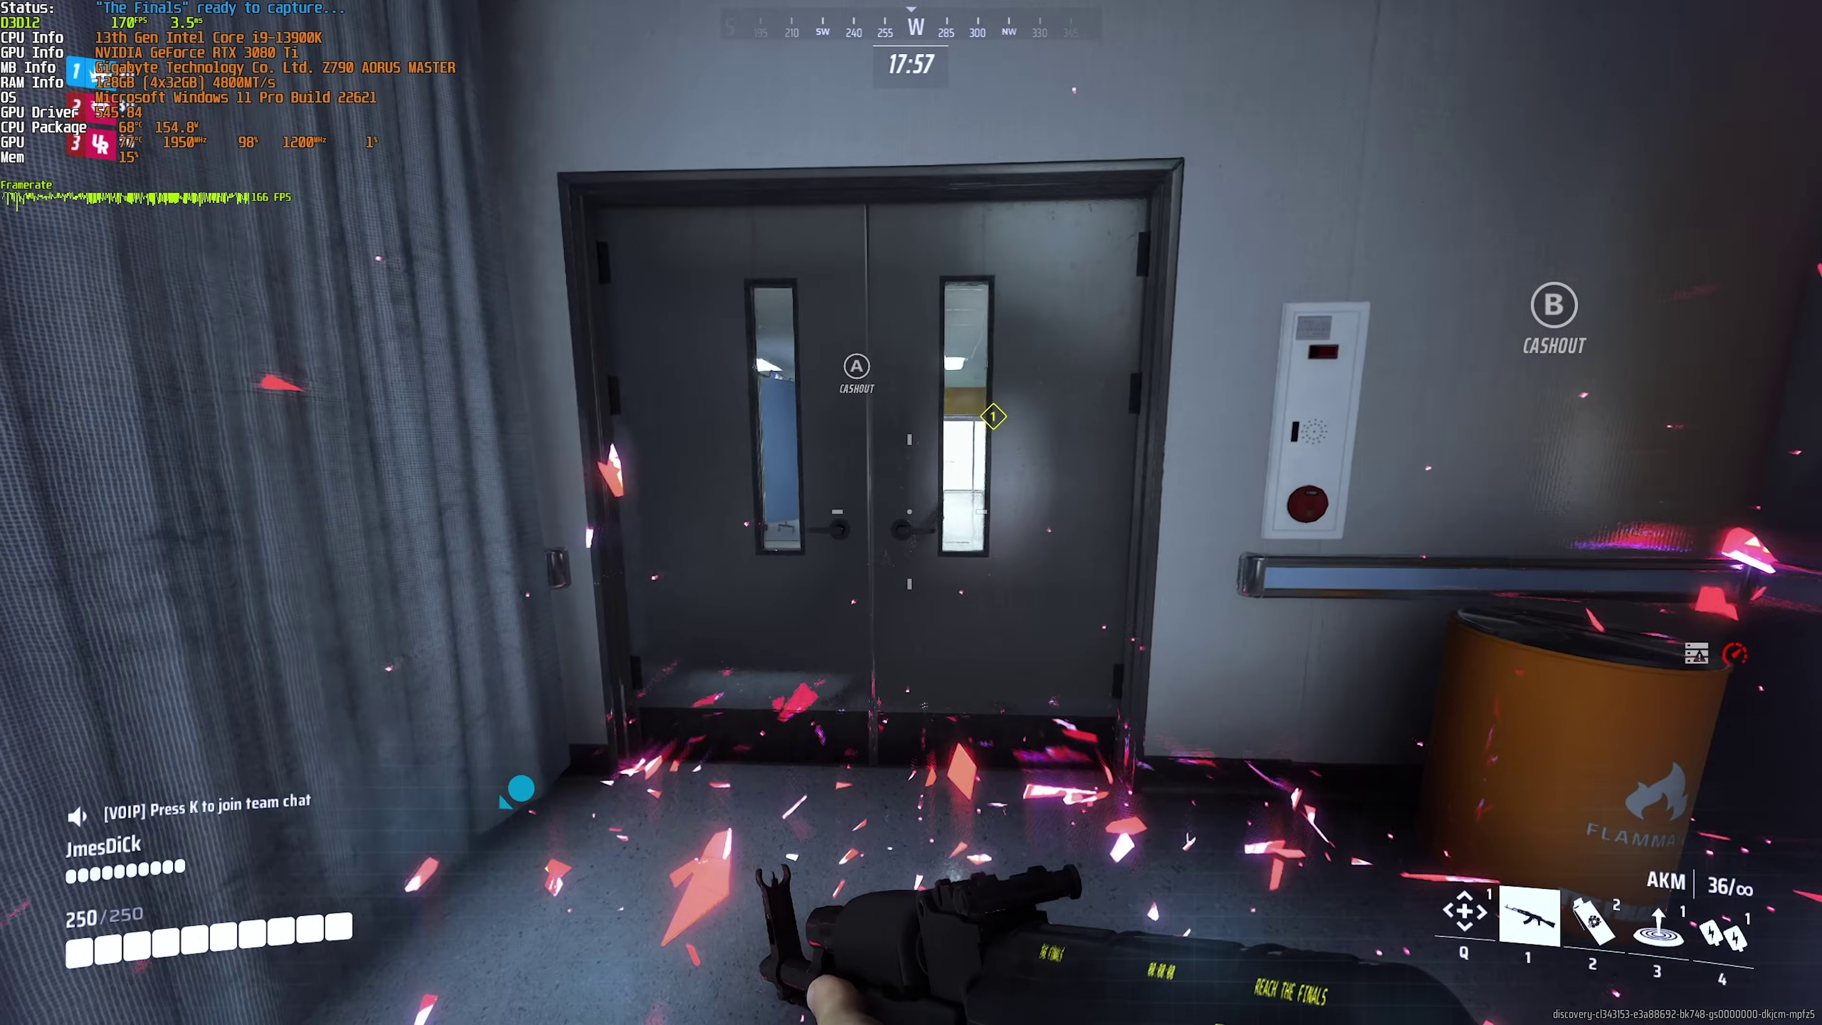
- Walk out into the atrium along the walkway to Cashout B and shoot out the window glass
{"action": "key", "text": "w"}
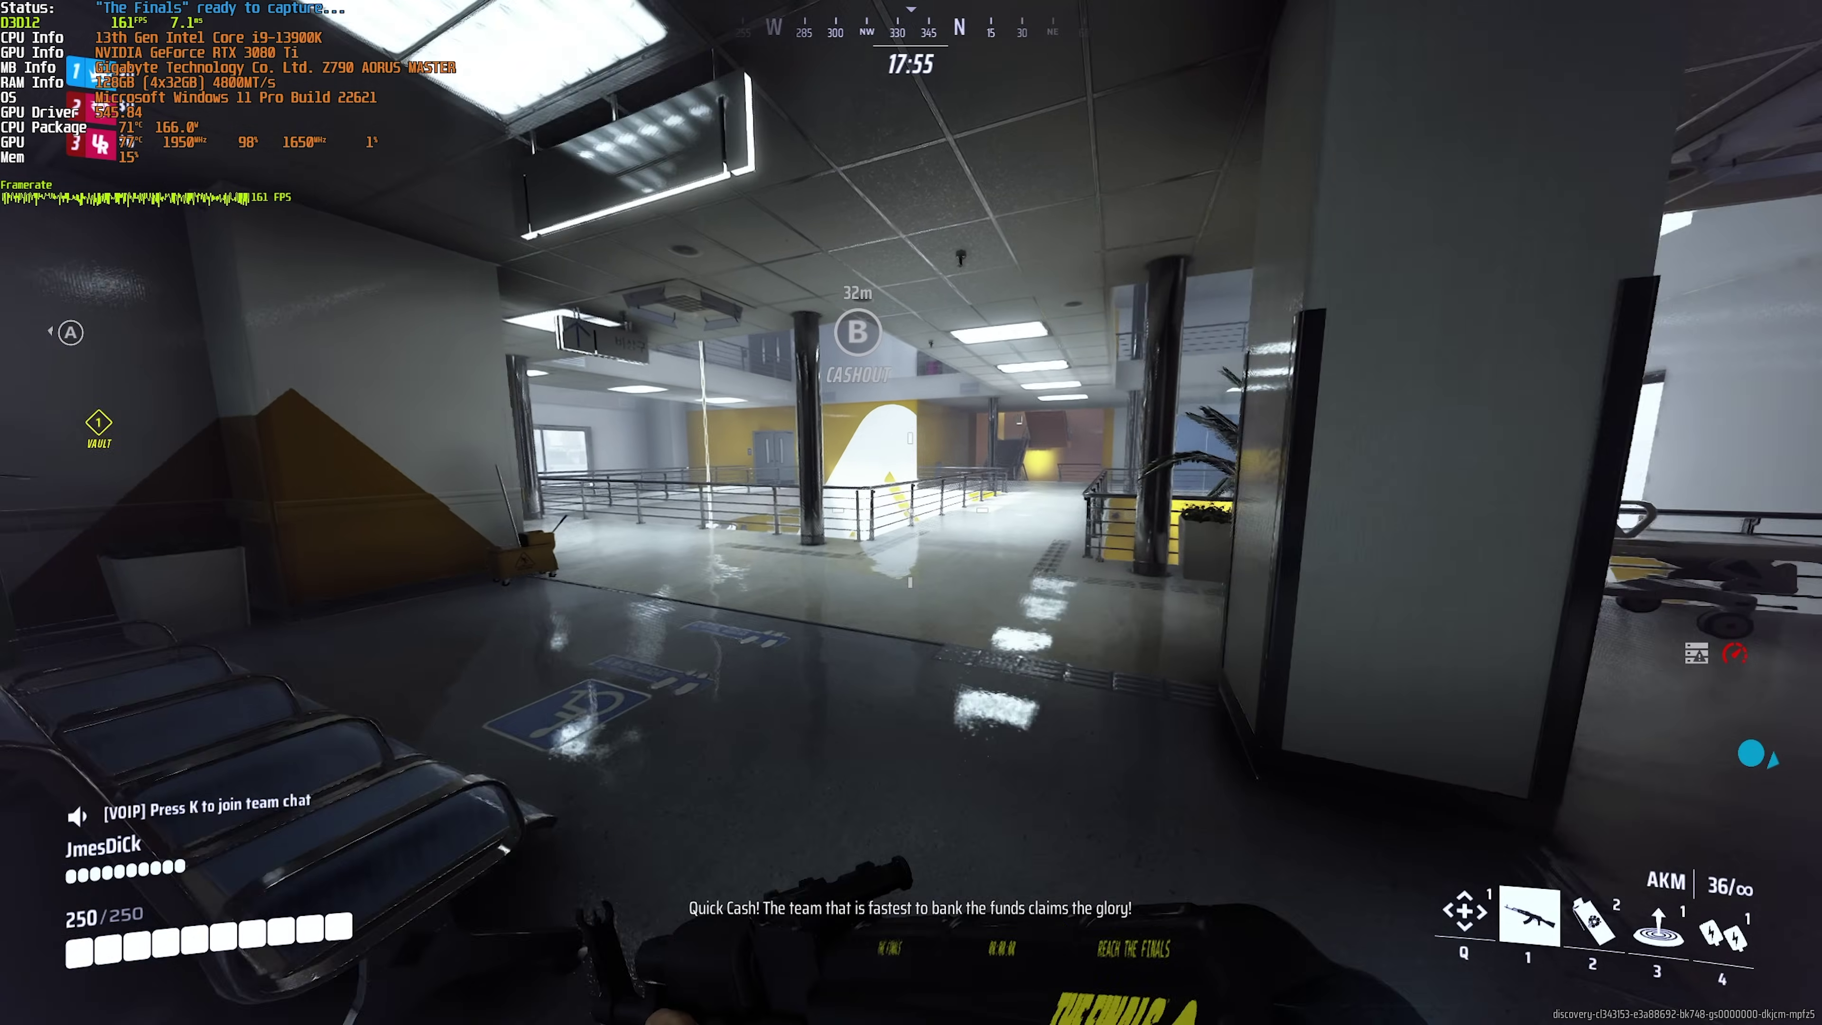
{"action": "key", "text": "w"}
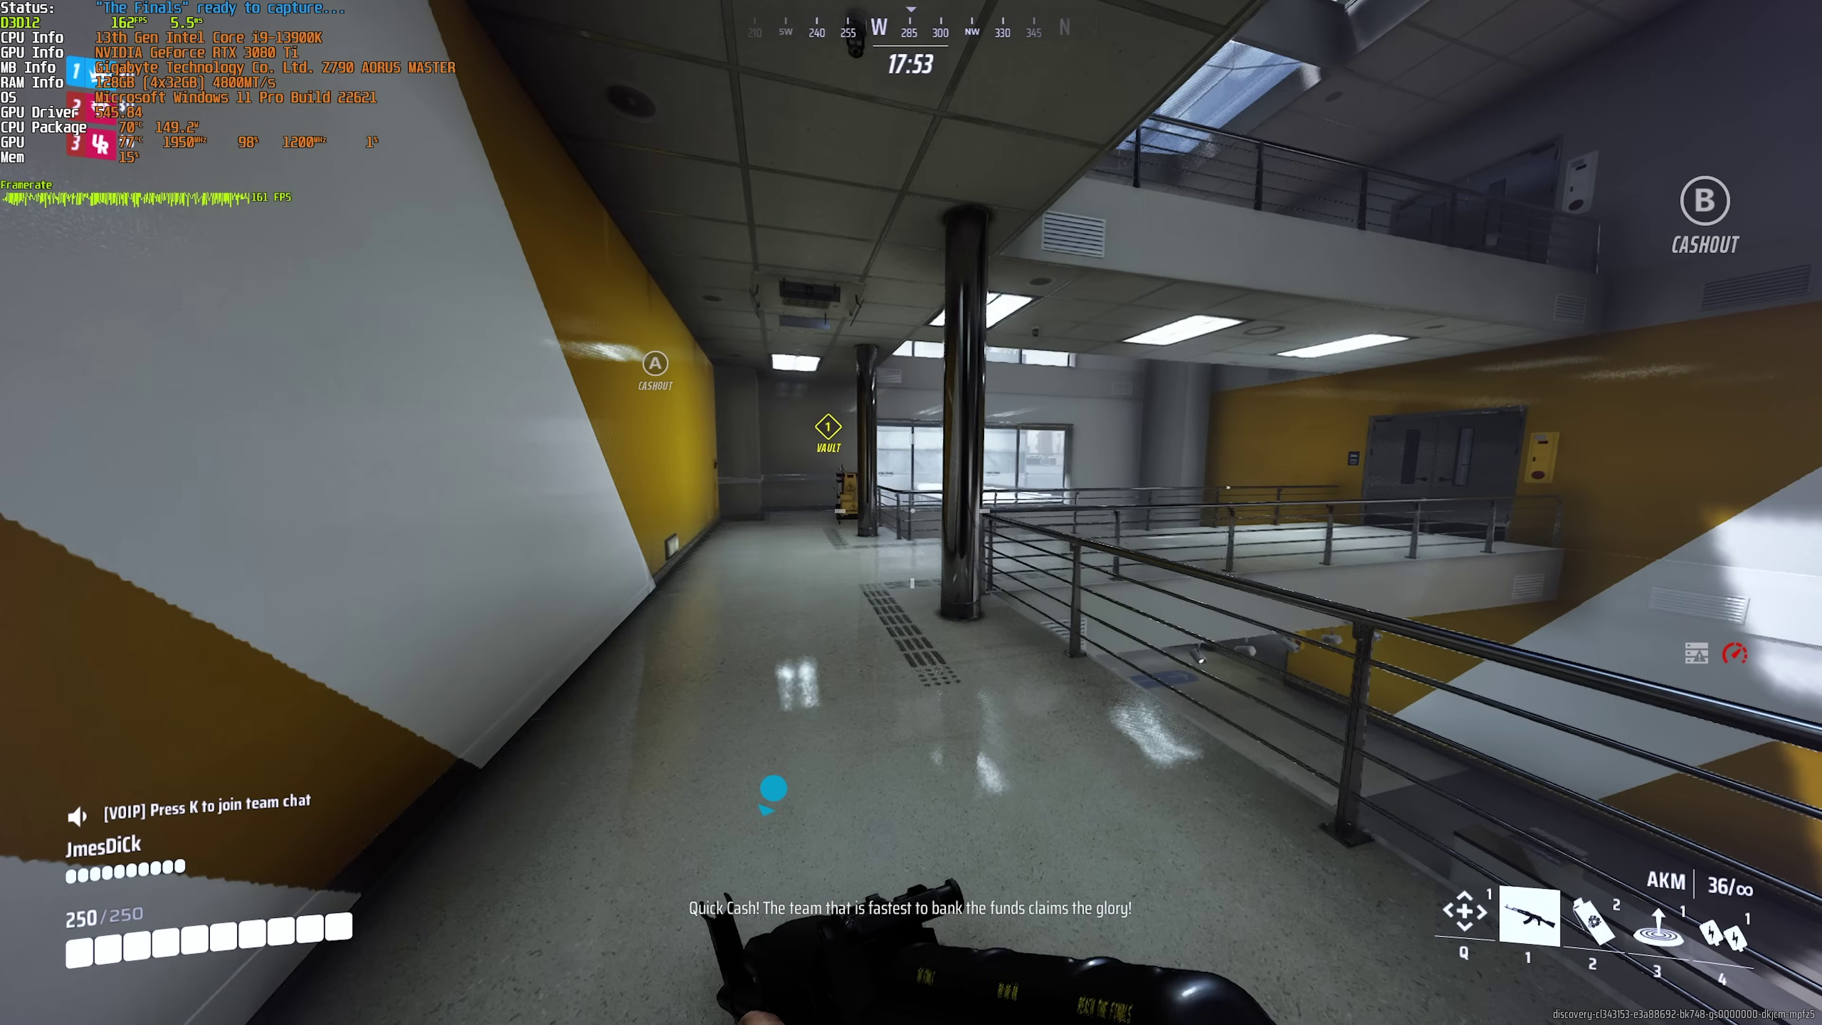
{"action": "key", "text": "w"}
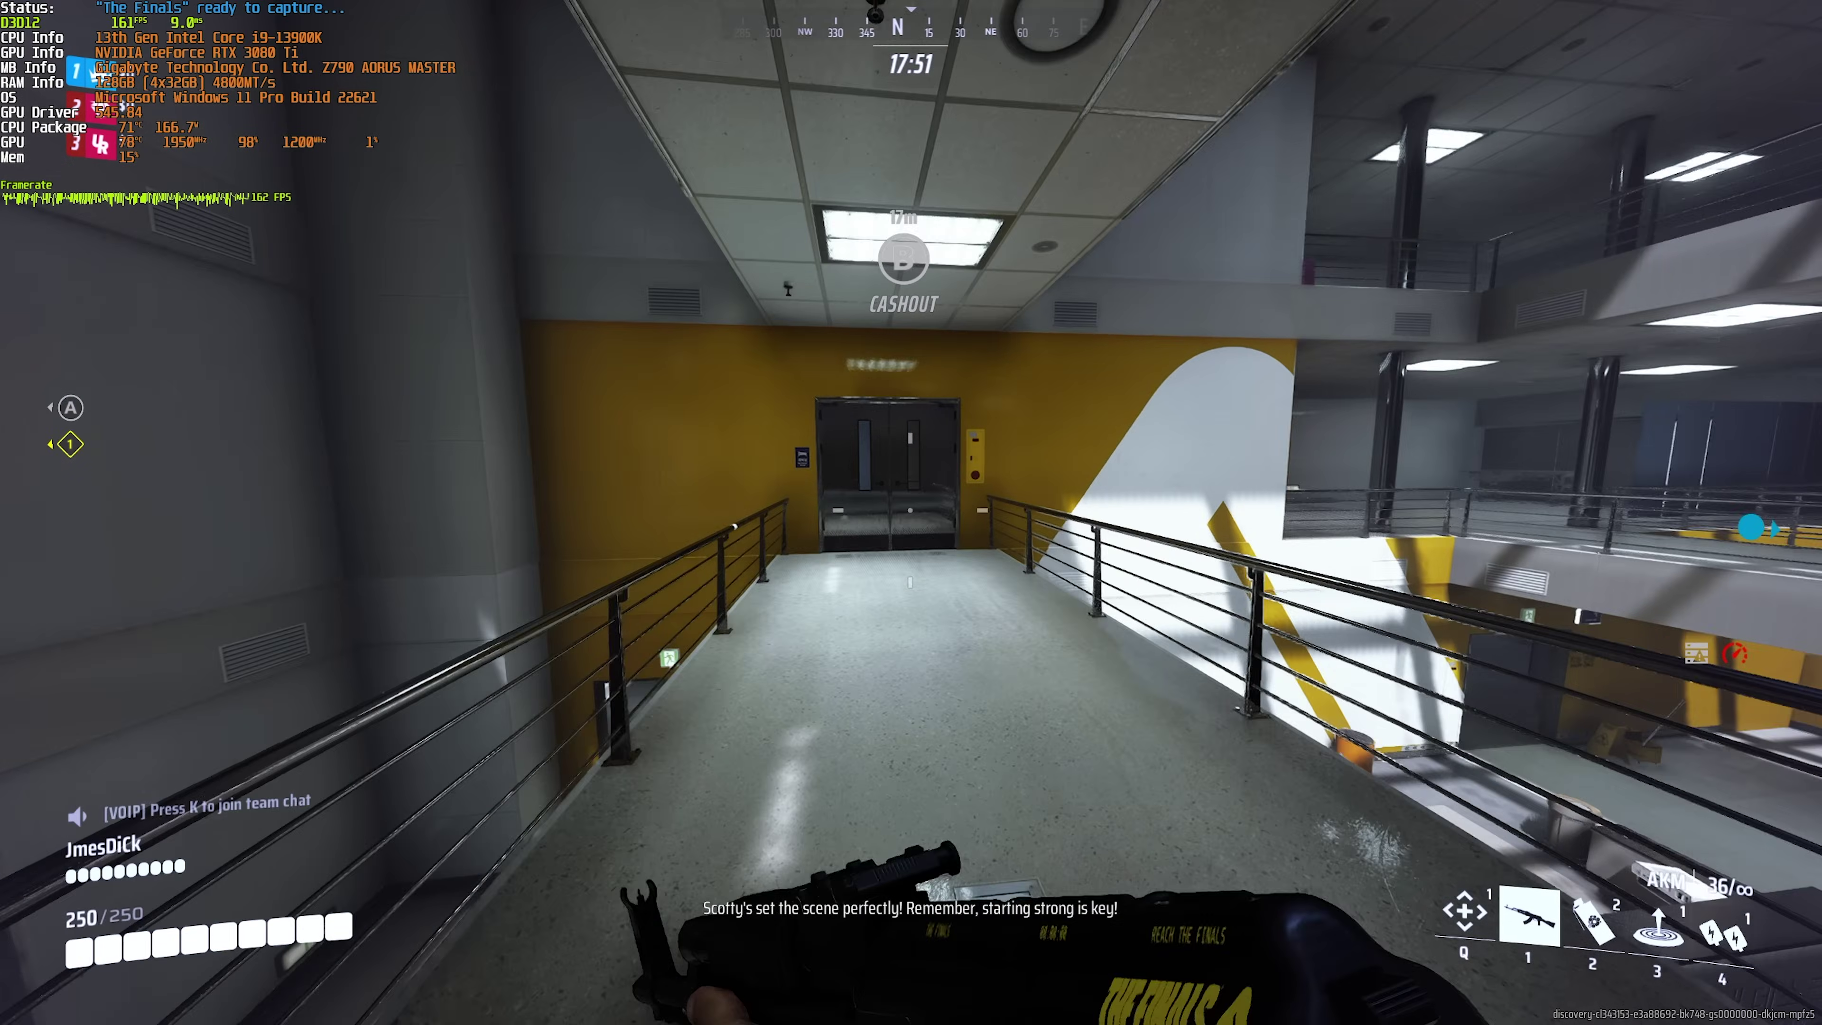
{"action": "key", "text": "w"}
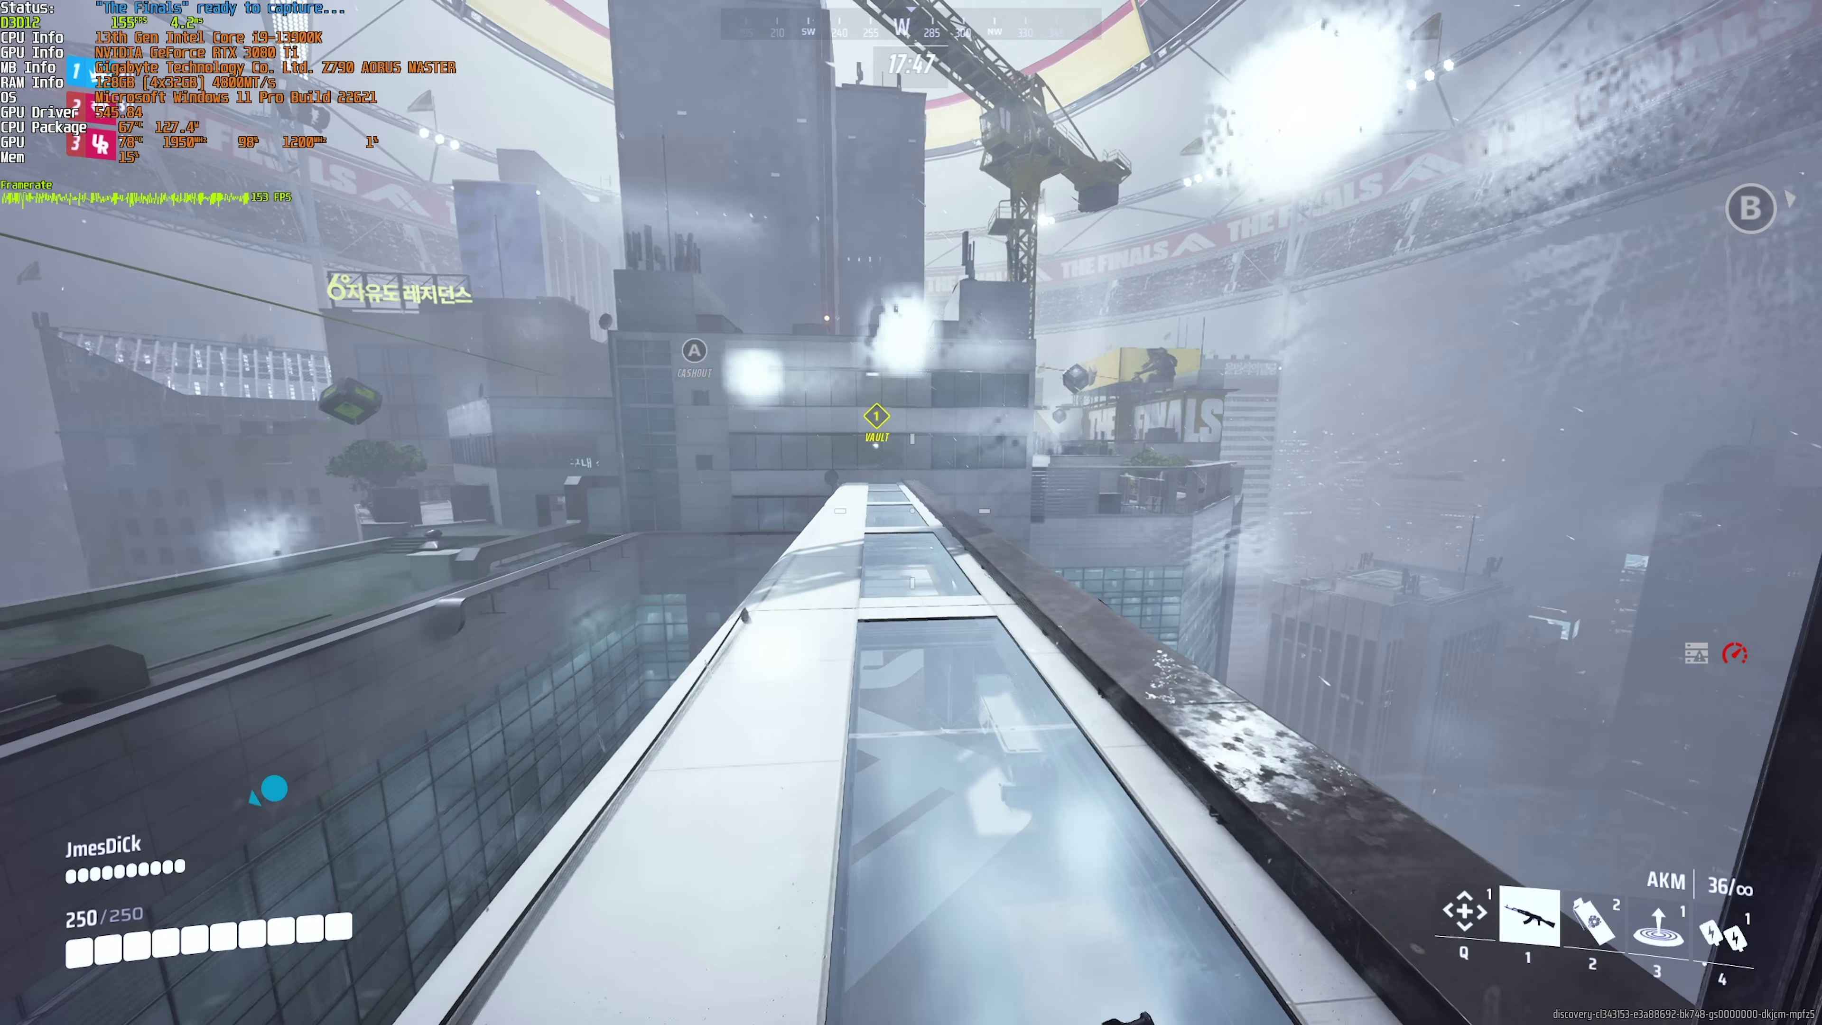
{"action": "left_click", "coordinate": [911, 513]}
- Cross the glass walkway toward the Vault building into the hospital room near the double doors
{"action": "key", "text": "w"}
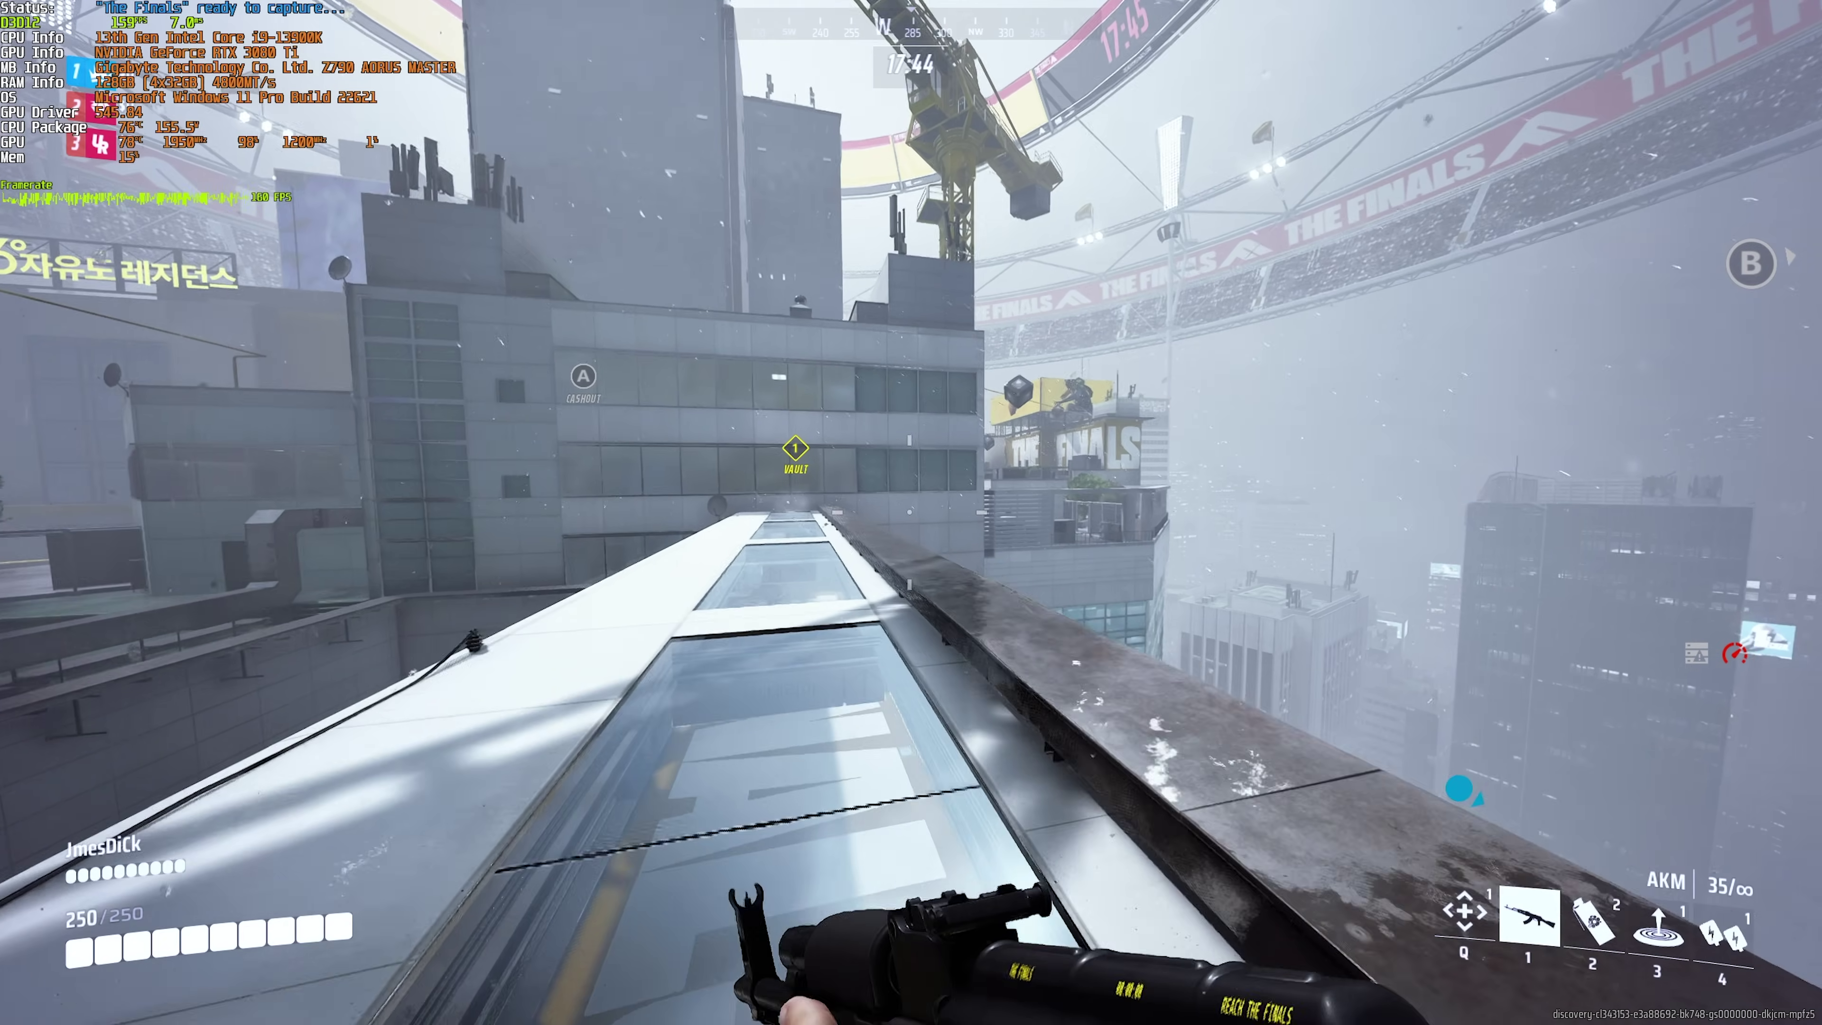
{"action": "key", "text": "w"}
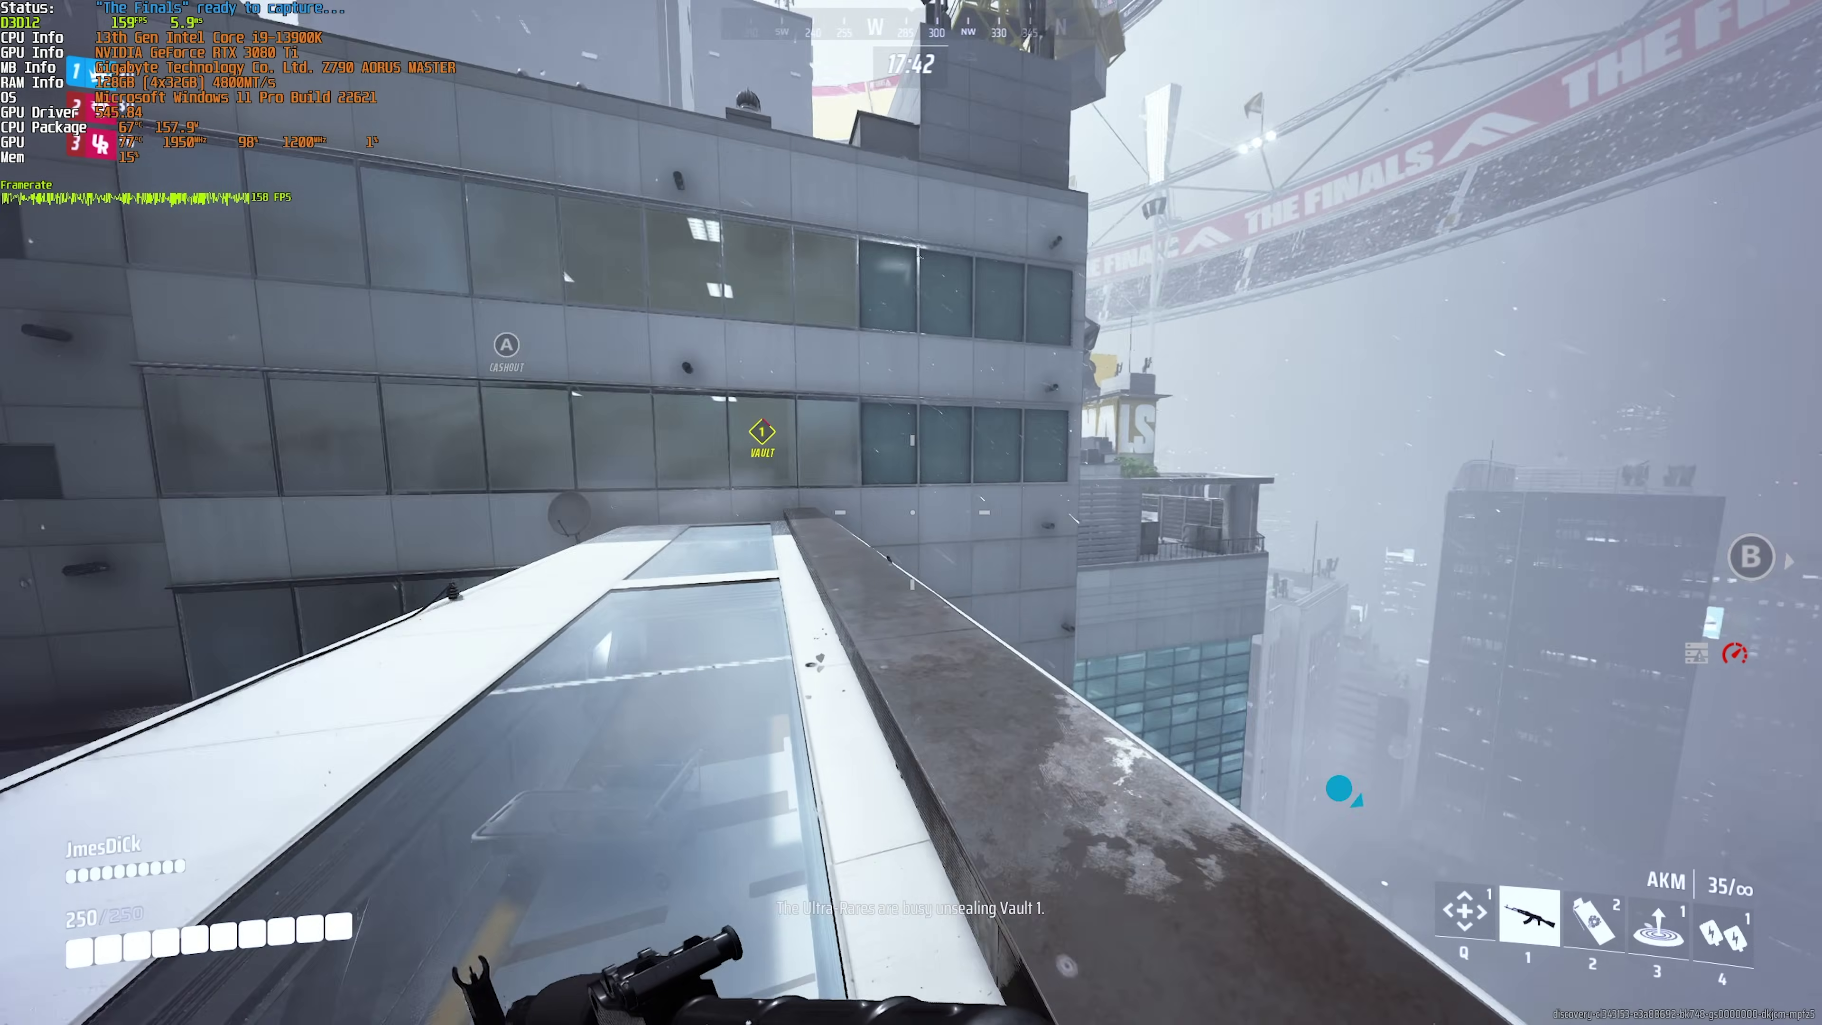
{"action": "key", "text": "w"}
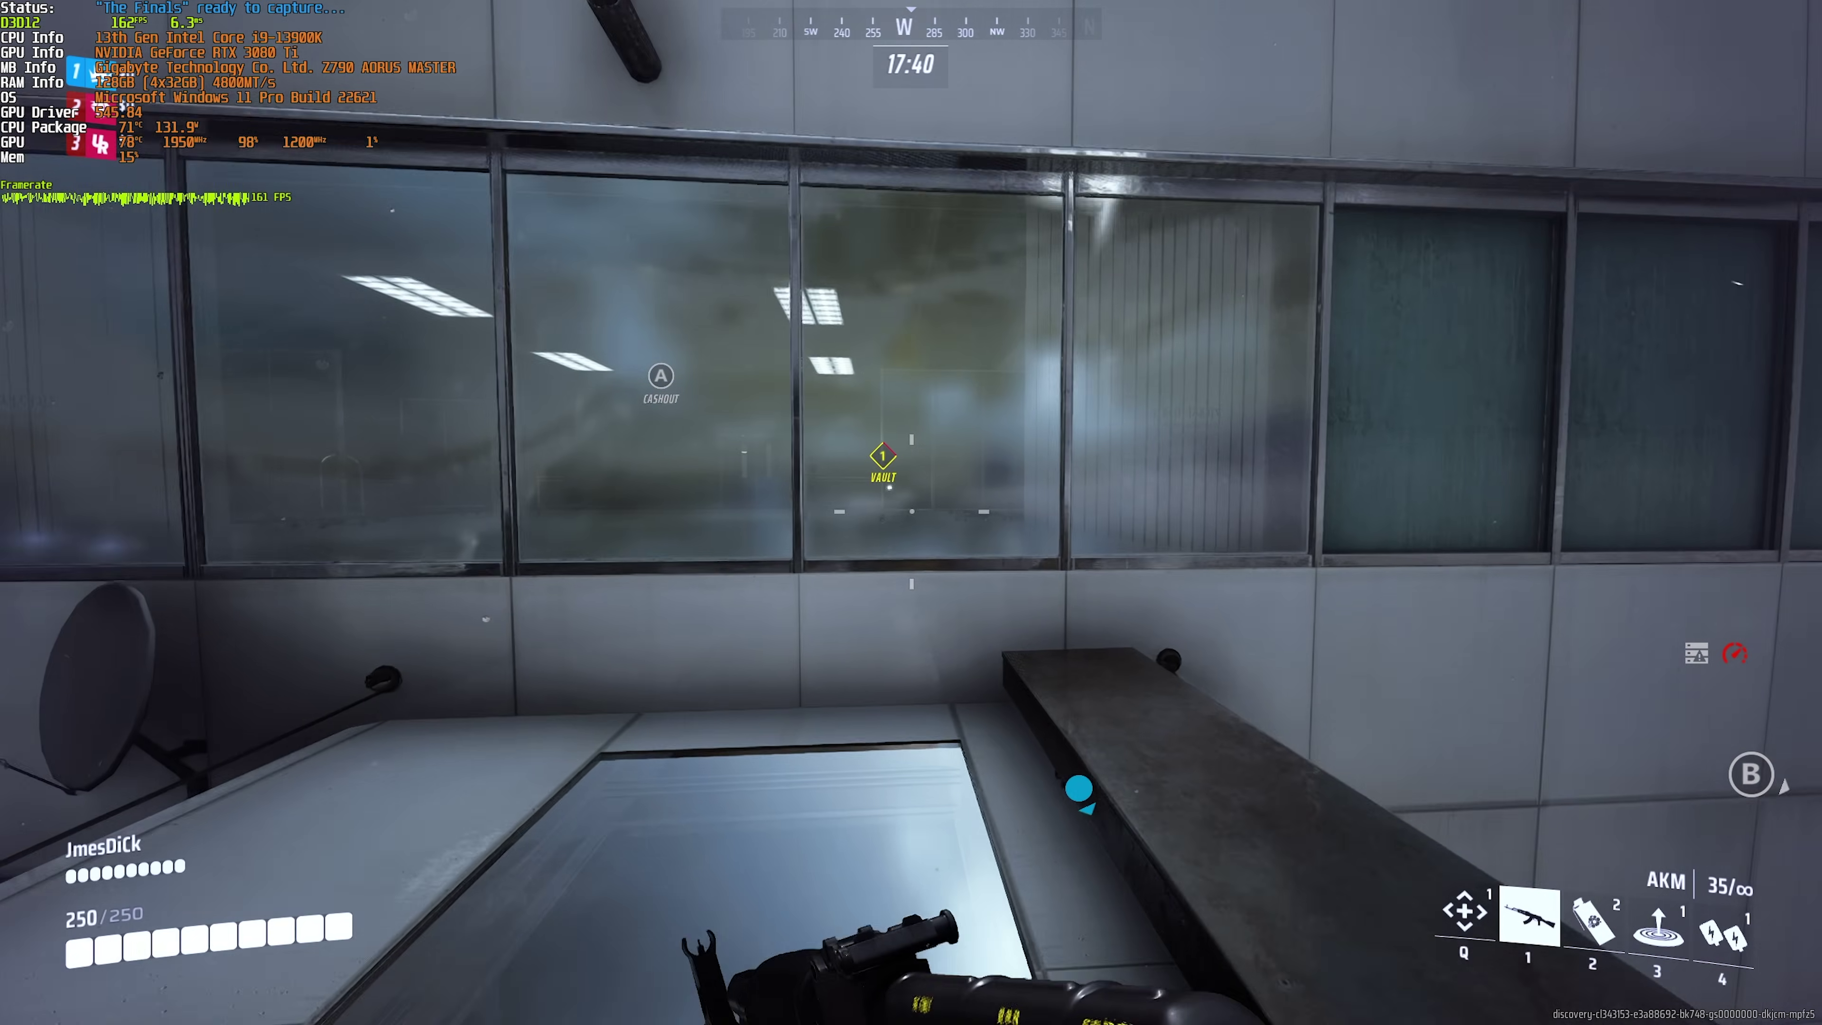
{"action": "key", "text": "w"}
{"action": "key", "text": "w"}
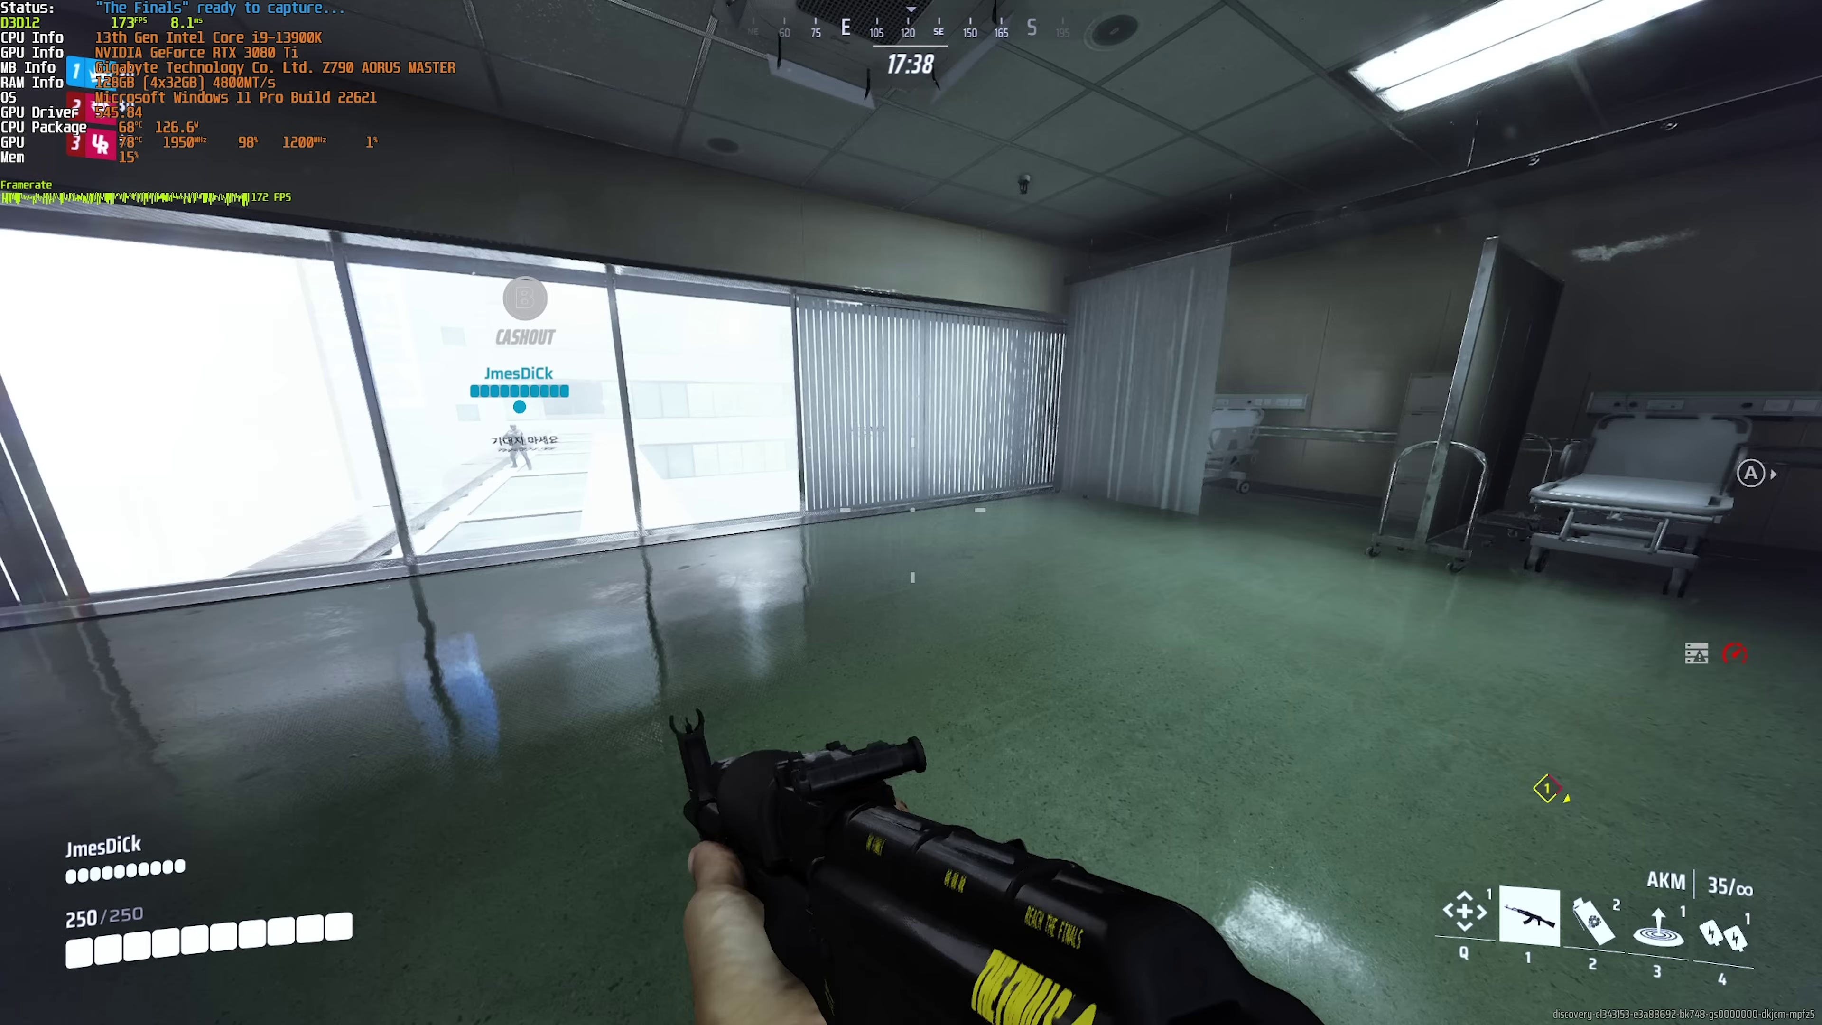
{"action": "key", "text": "w"}
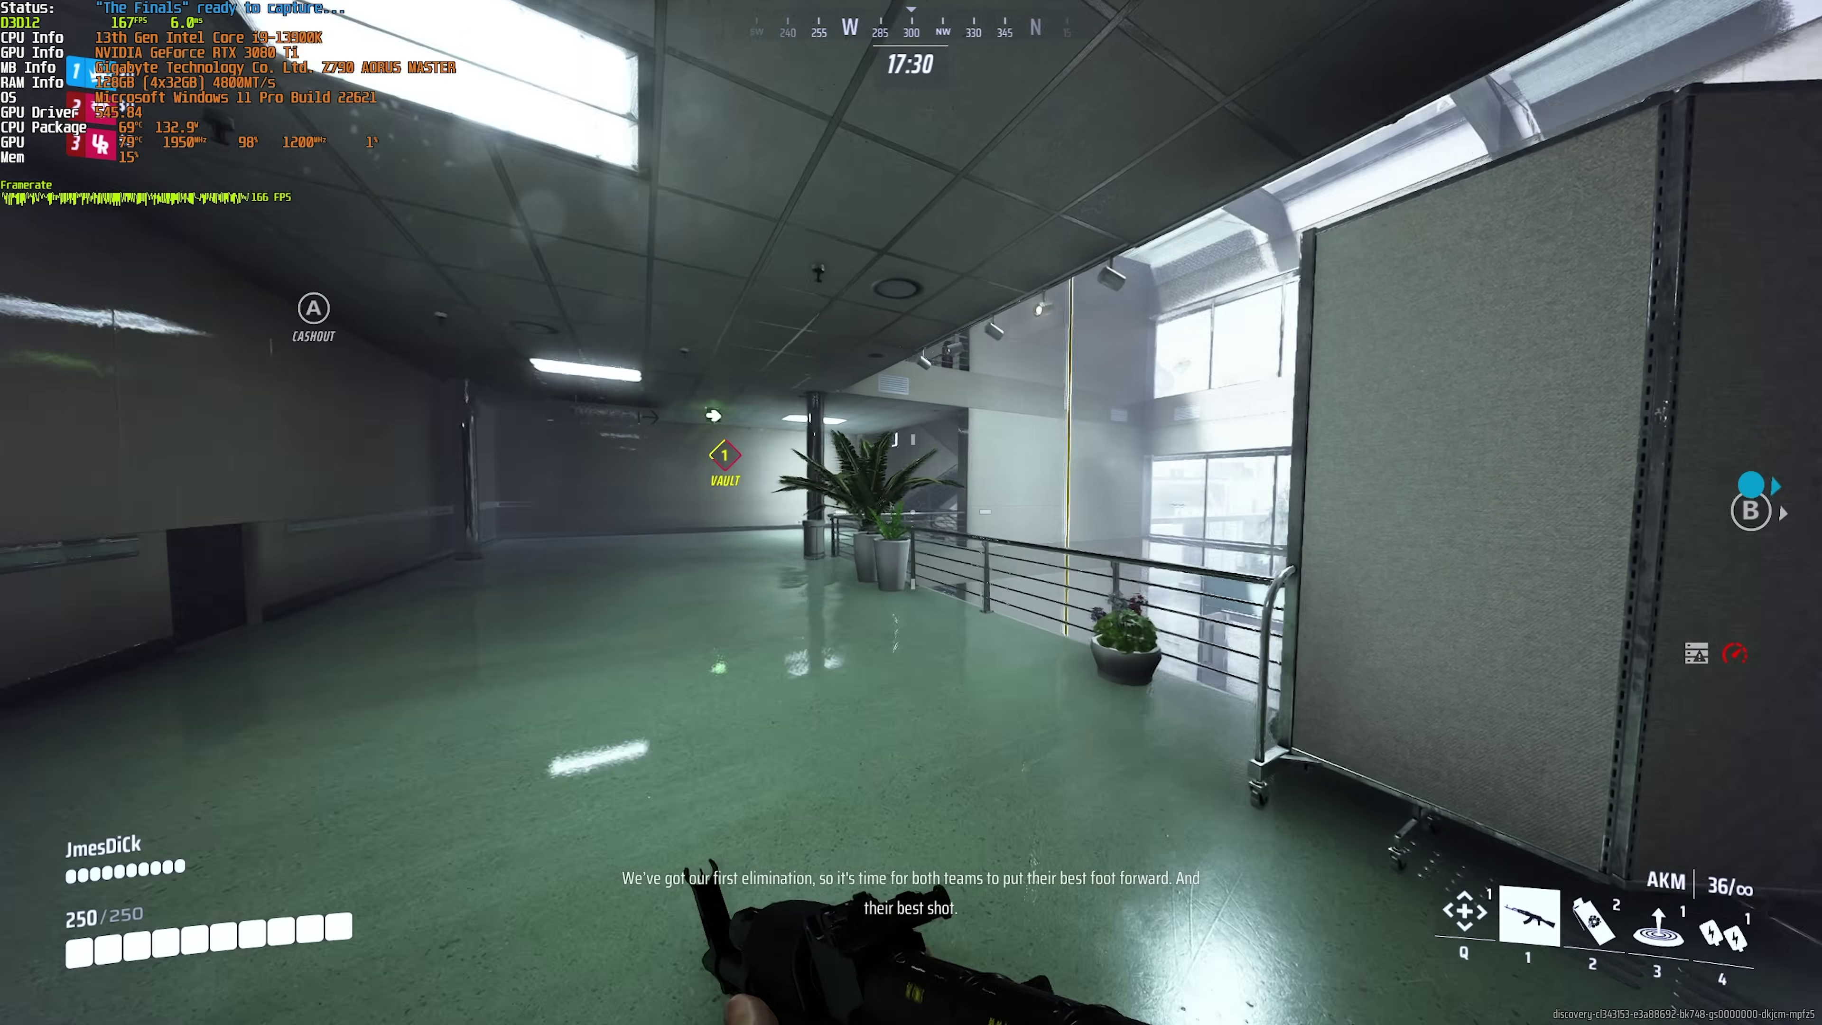
- Ride the zipline up, then cross the alley, courtyard and plaza to the escalators and pause
{"action": "key", "text": "w"}
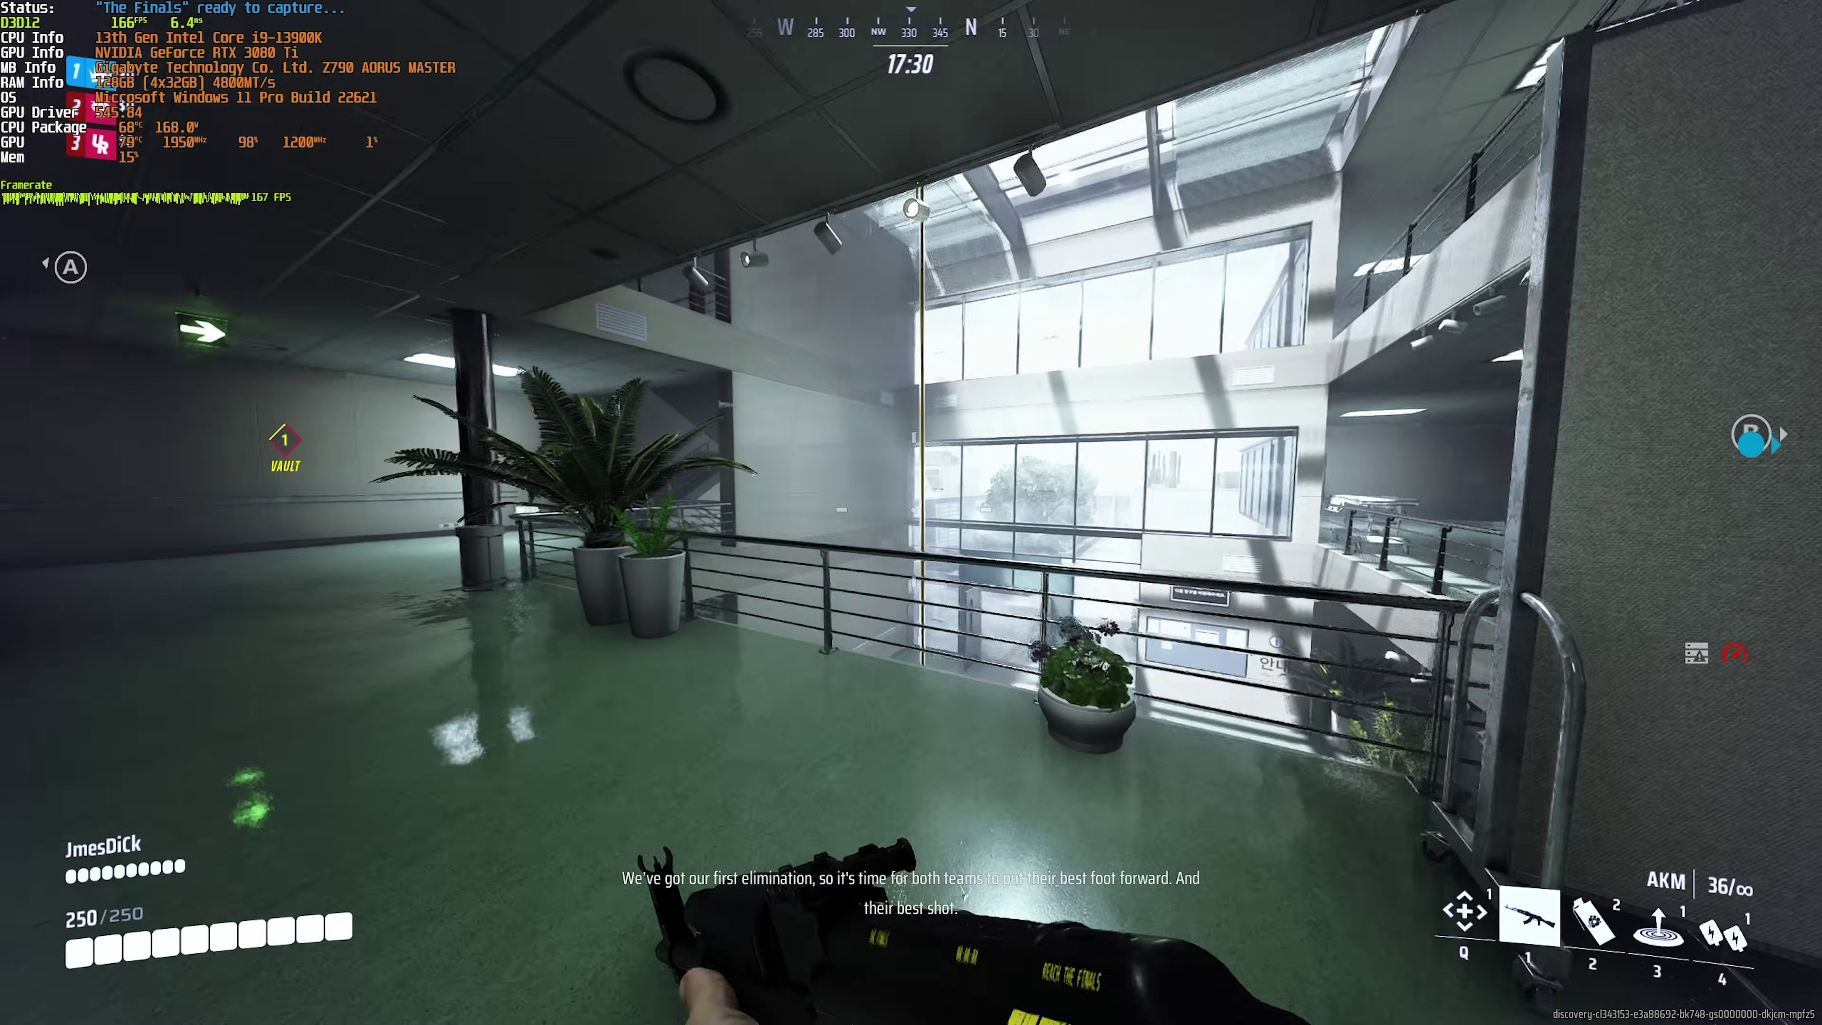
{"action": "key", "text": "w"}
{"action": "key", "text": "w"}
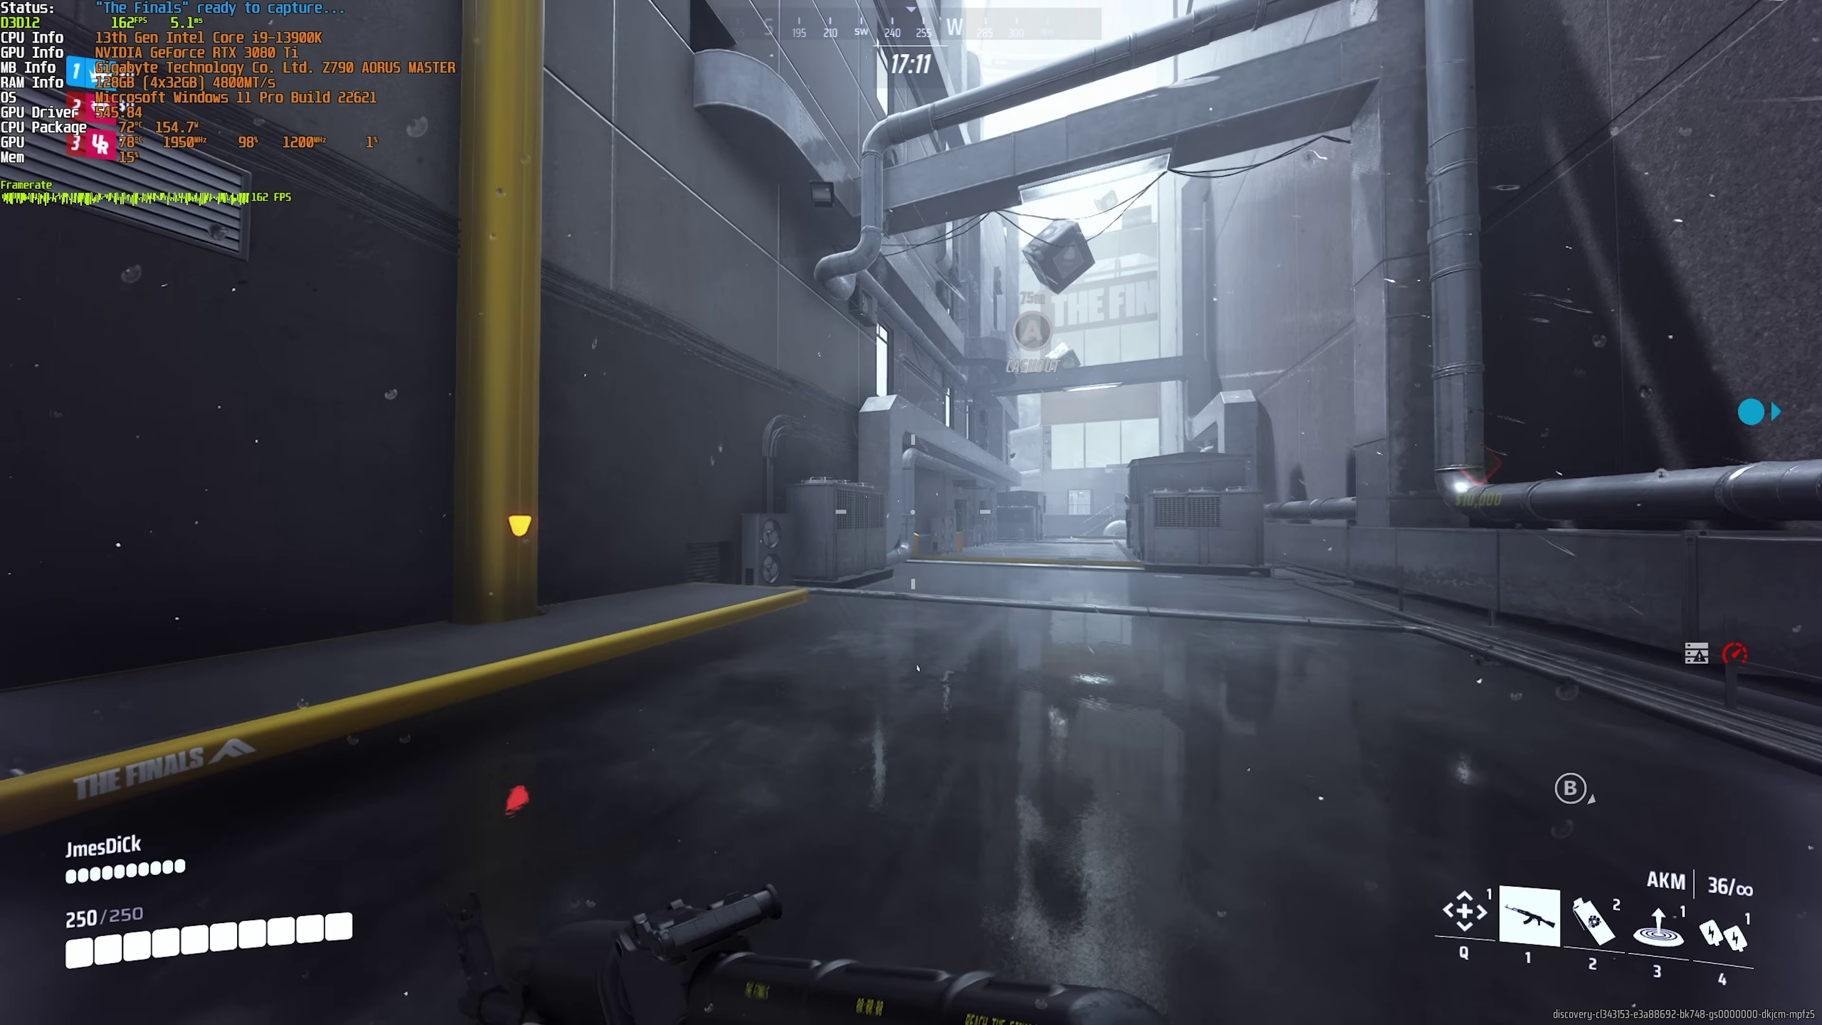
{"action": "key", "text": "w"}
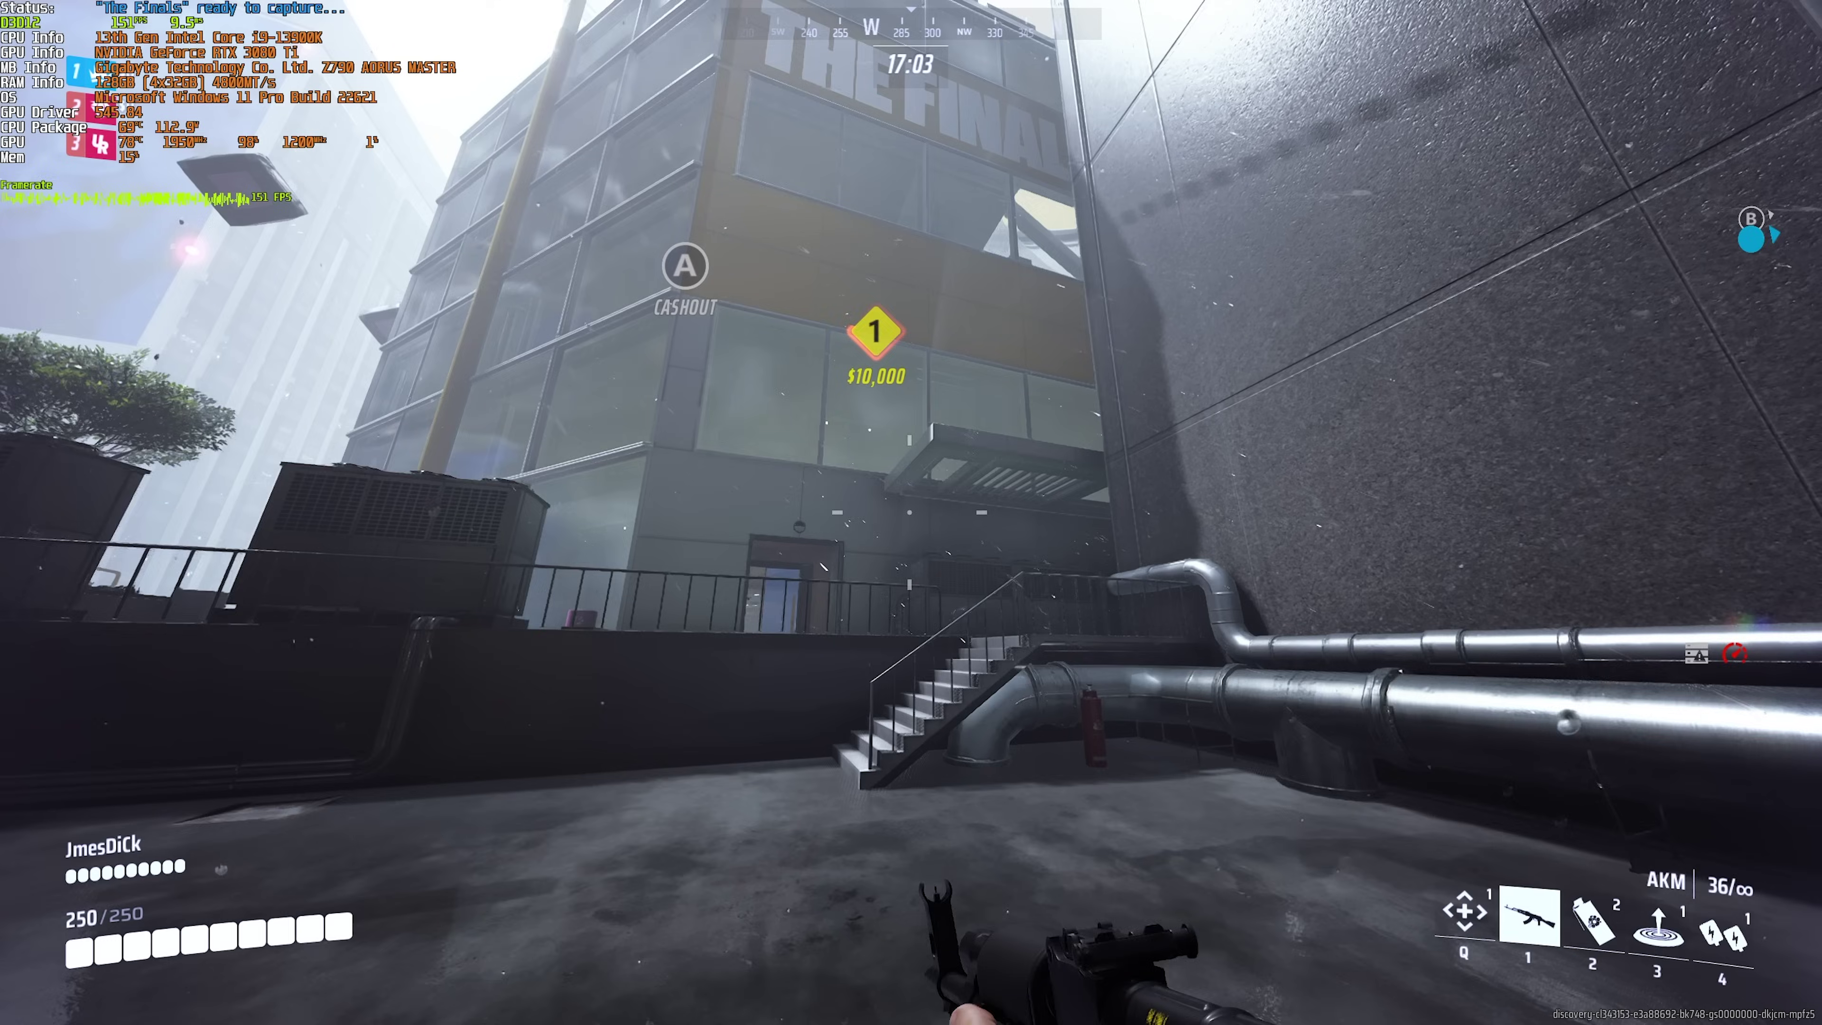
{"action": "key", "text": "w"}
{"action": "key", "text": "w"}
{"action": "key", "text": "w"}
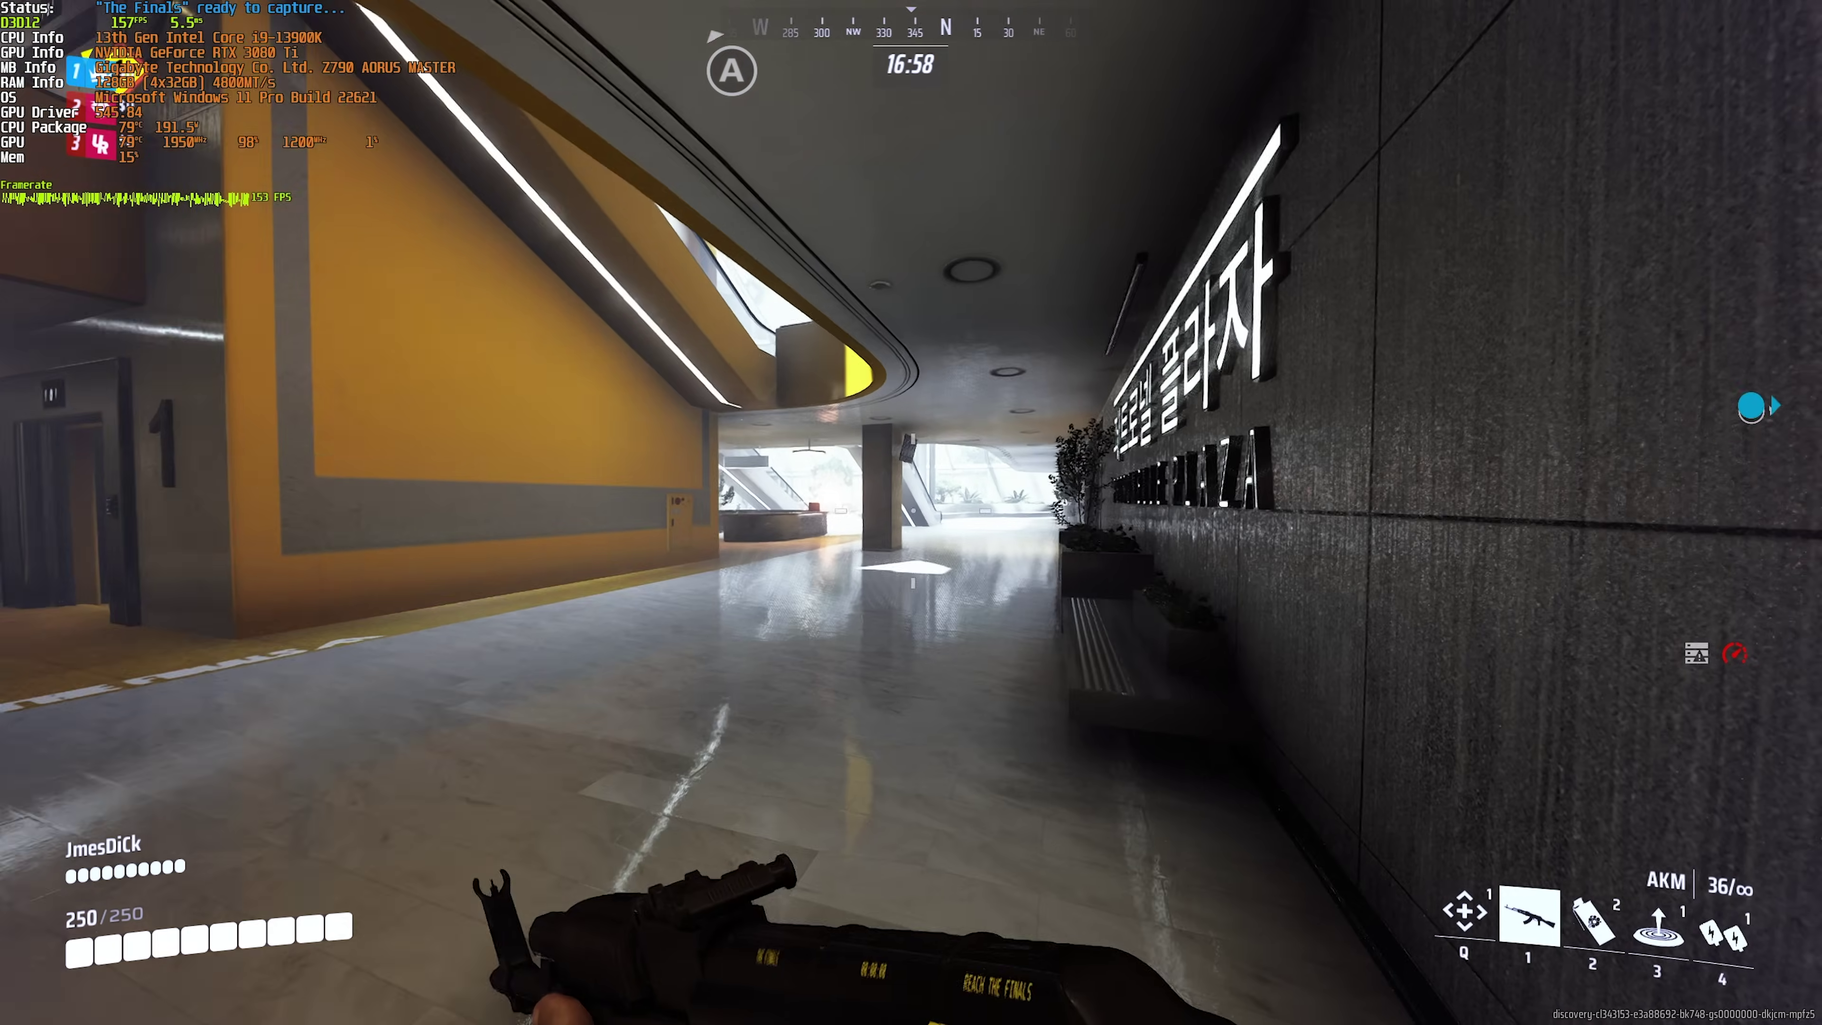
{"action": "key", "text": "w"}
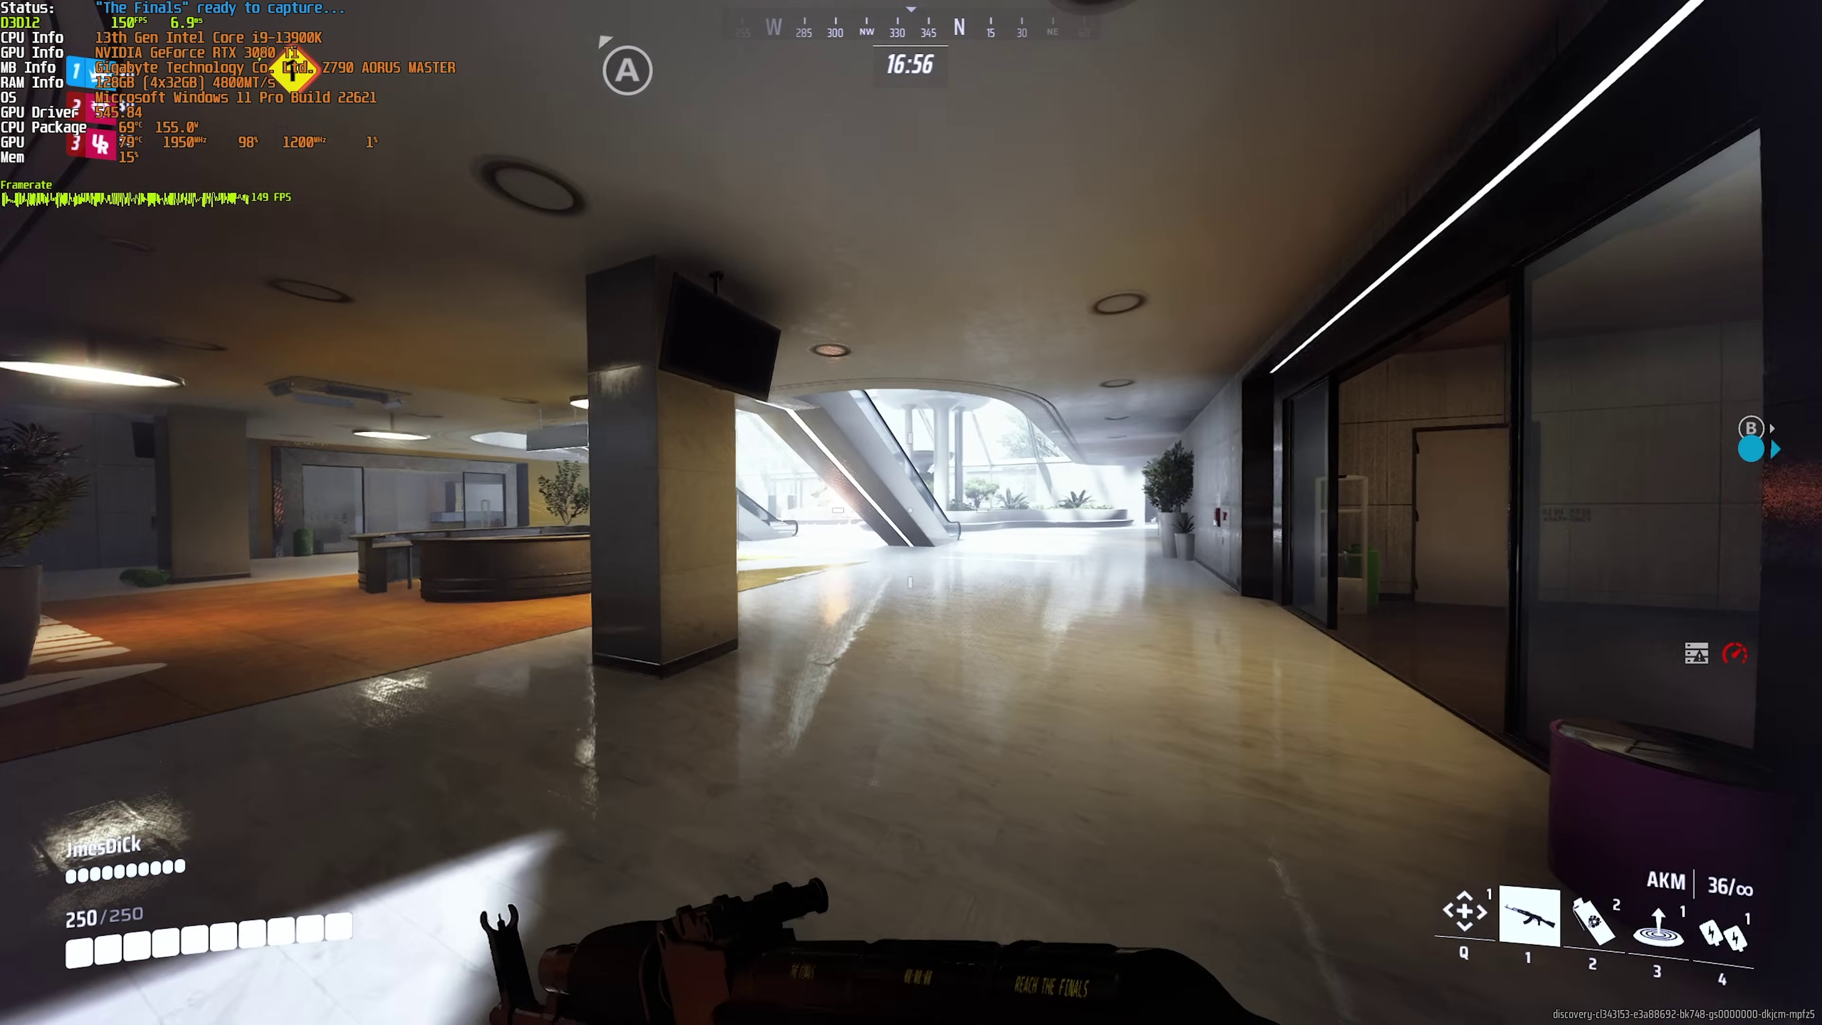
{"action": "key", "text": "w"}
{"action": "key", "text": "w"}
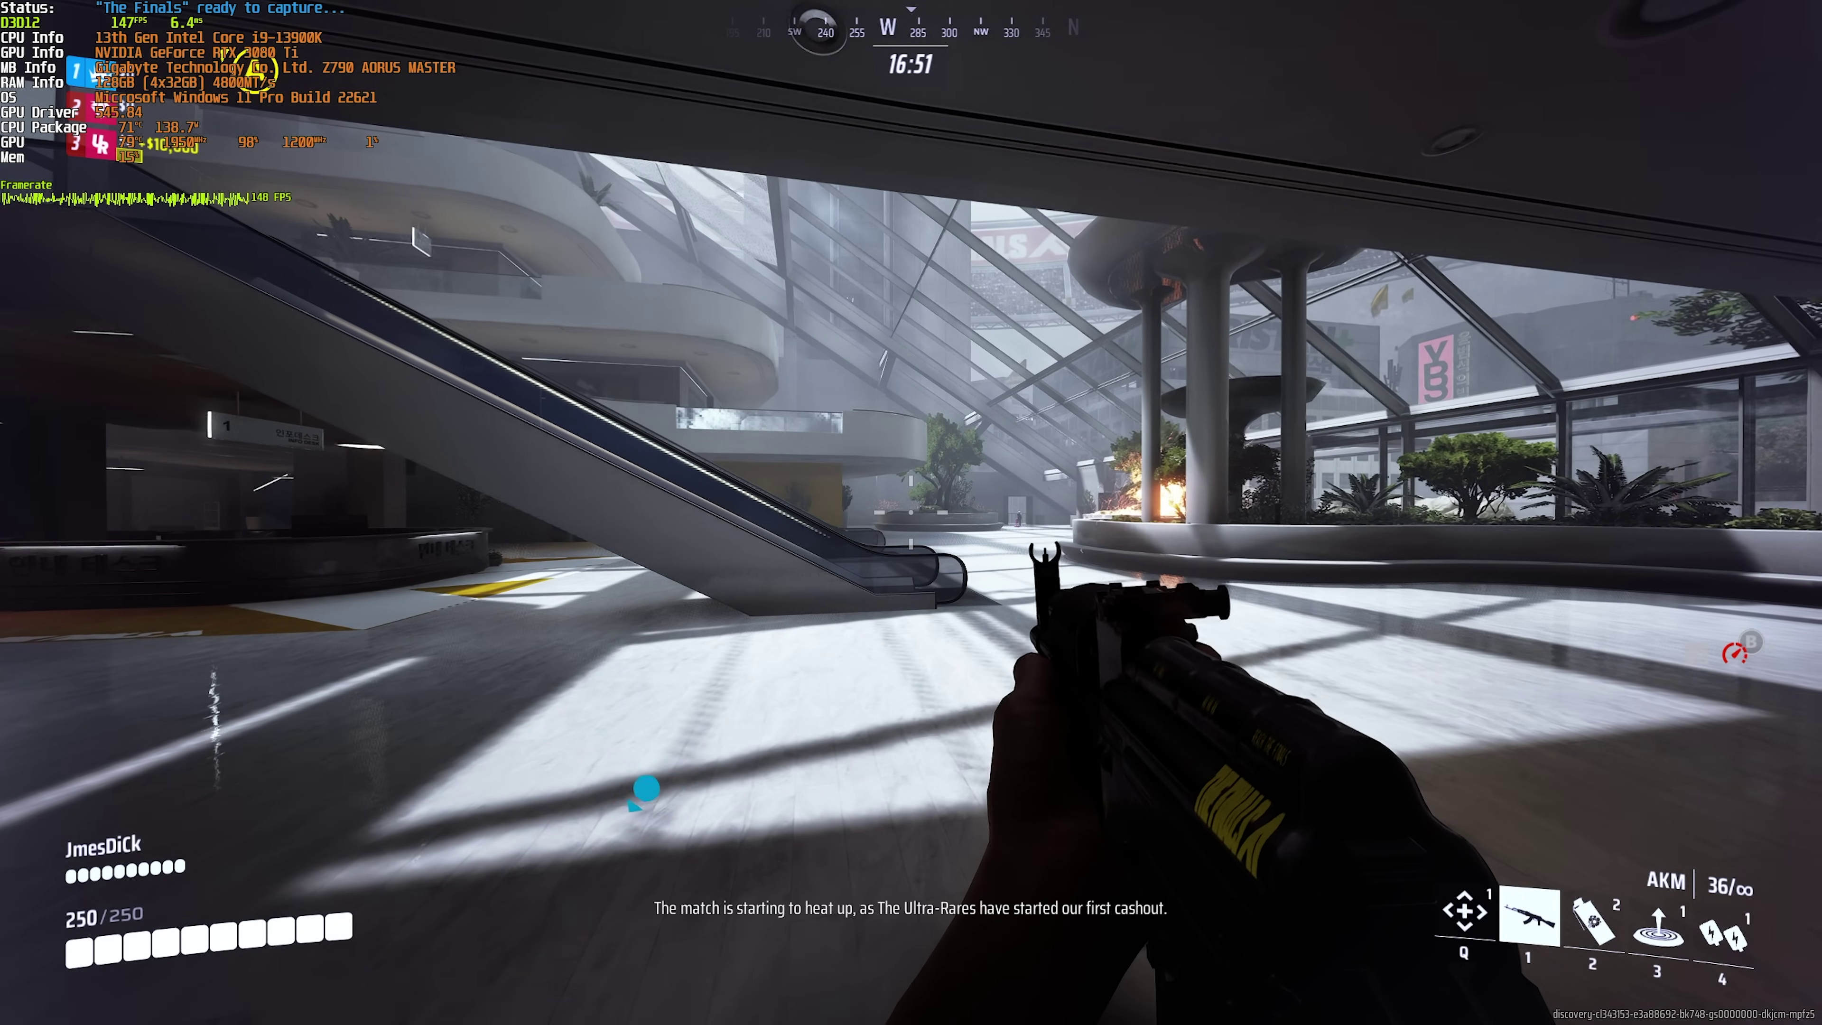
{"action": "key", "text": "Escape"}
- Confirm Overall Quality Level is High in Video settings, then resume beside the escalator
{"action": "left_click", "coordinate": [618, 96]}
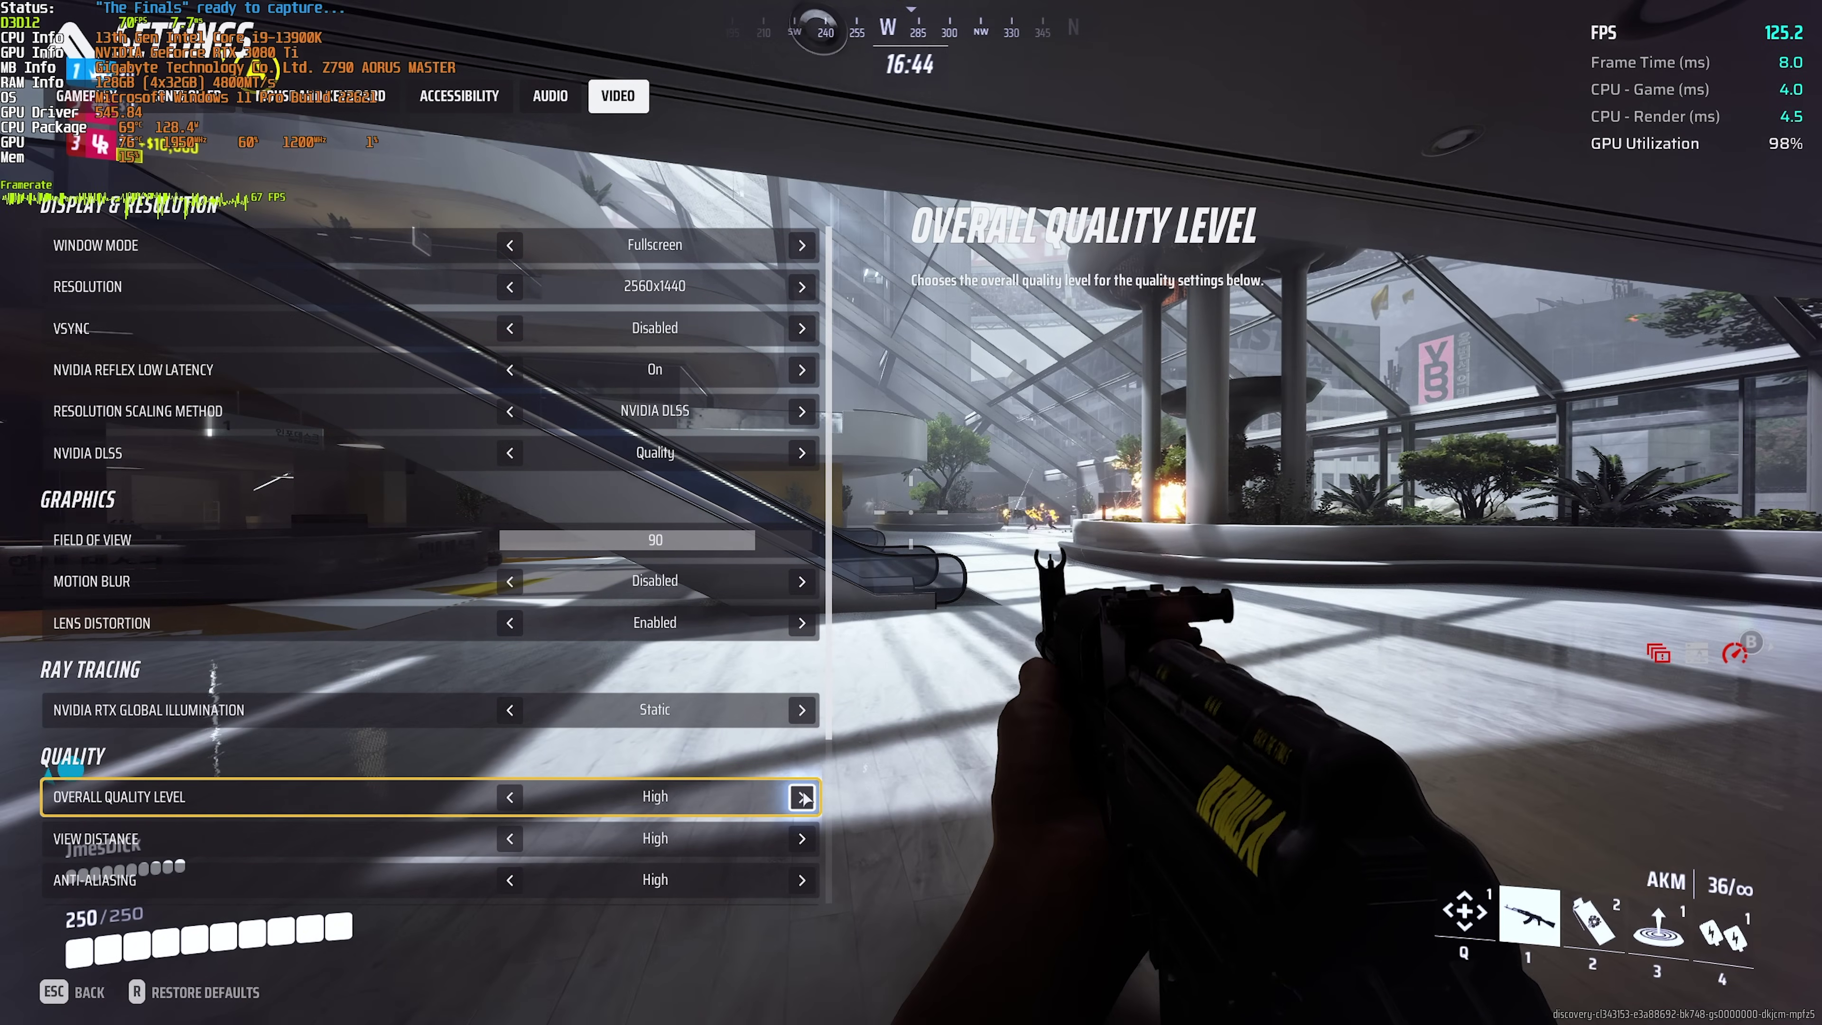
{"action": "key", "text": "Escape"}
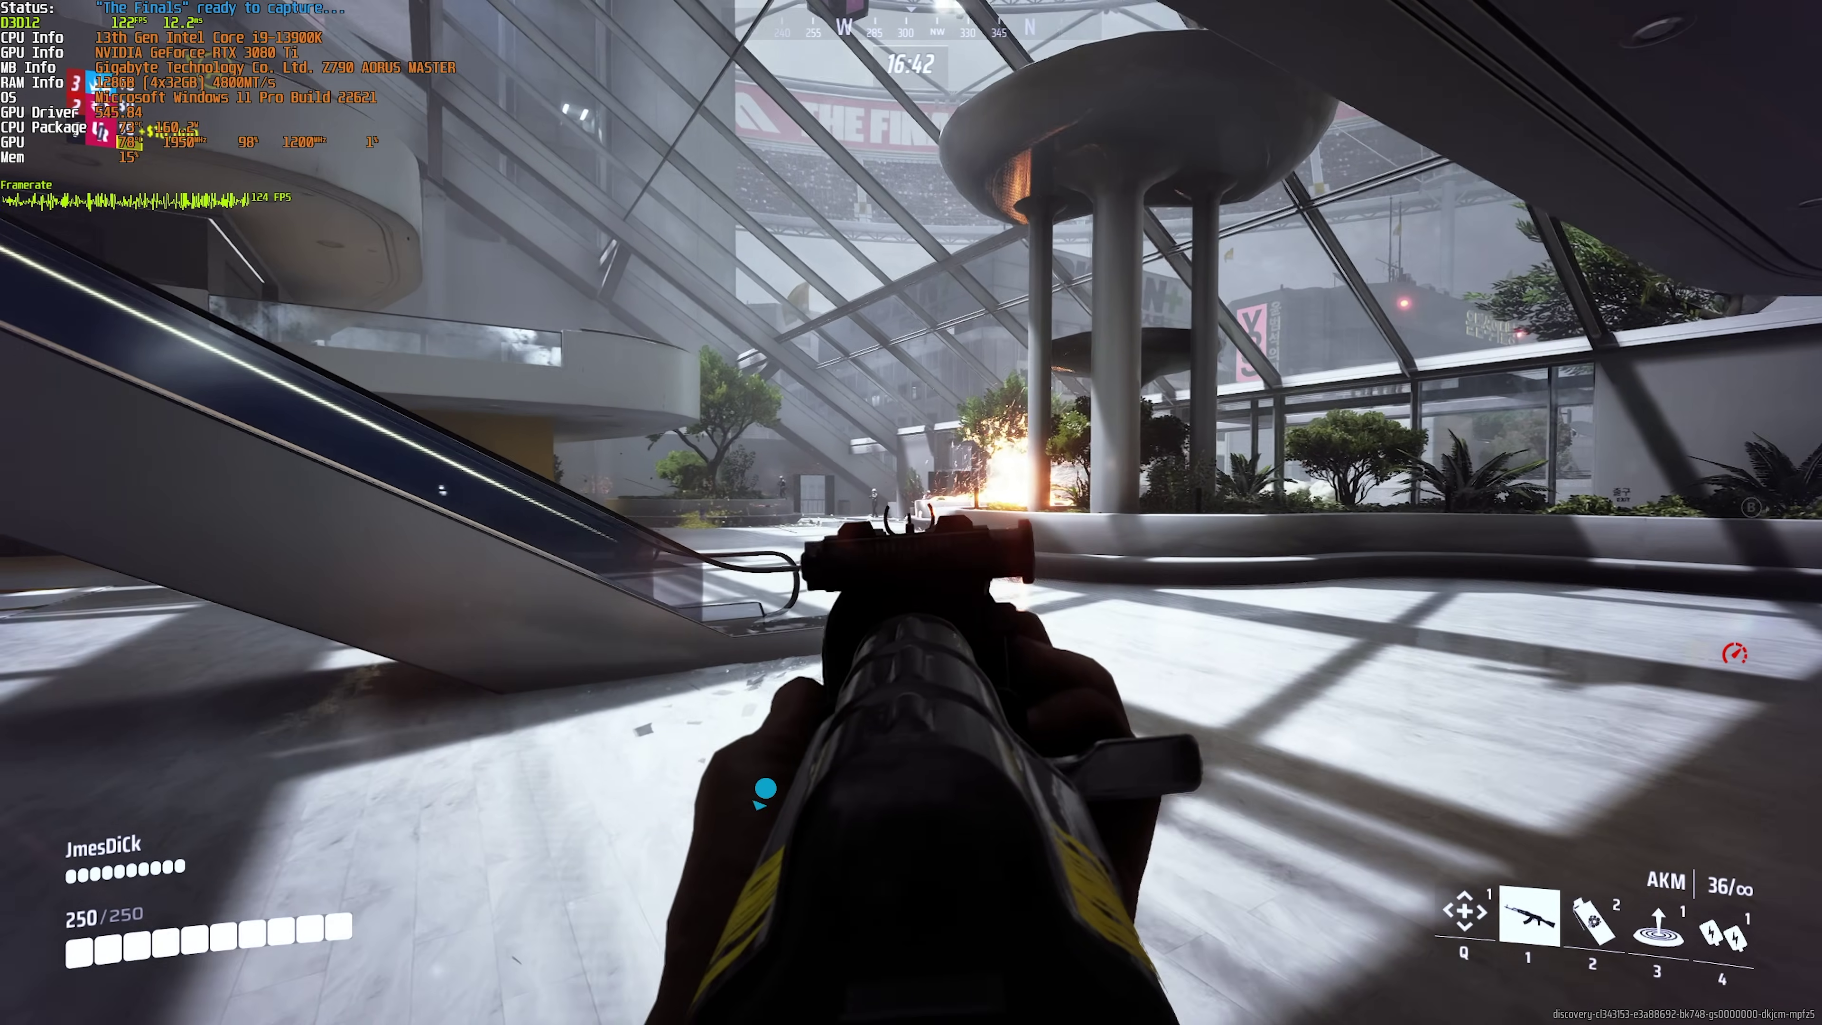
{"action": "key", "text": "w"}
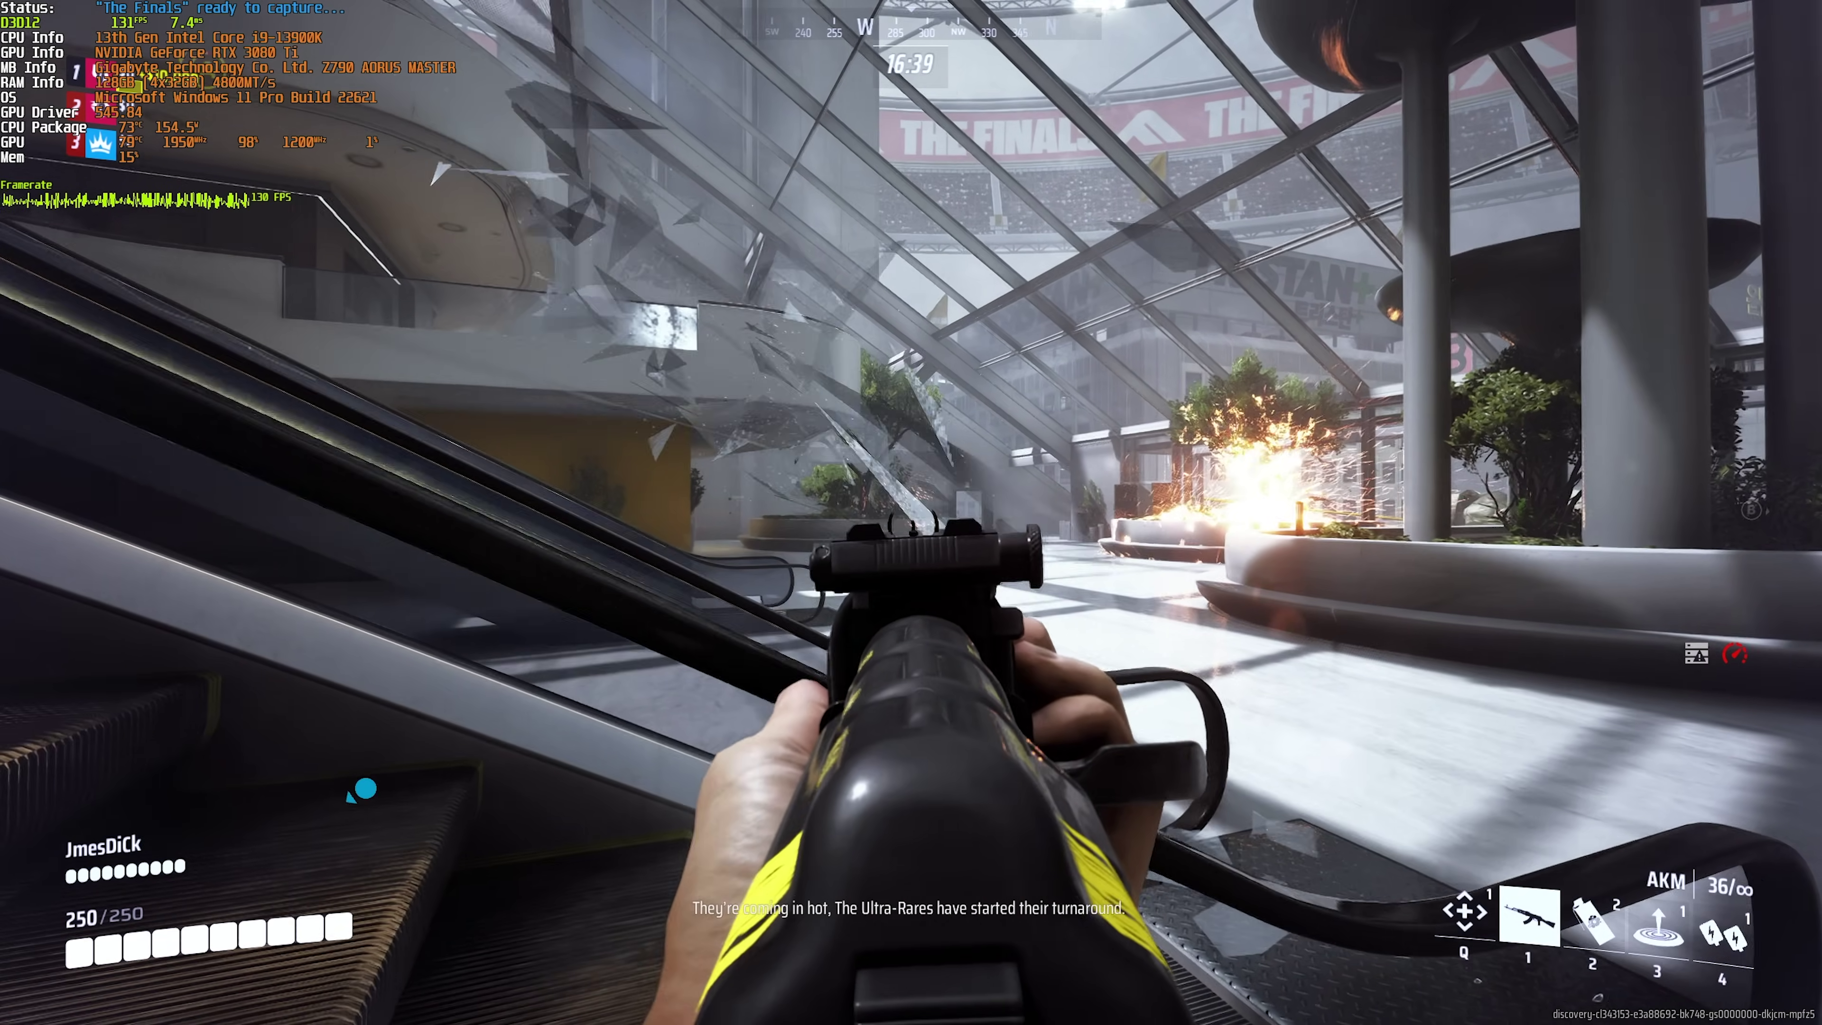
- Fight the enemy in the atrium, emptying a magazine and reloading, then pause again
{"action": "left_click", "coordinate": [911, 513]}
{"action": "left_click", "coordinate": [911, 513]}
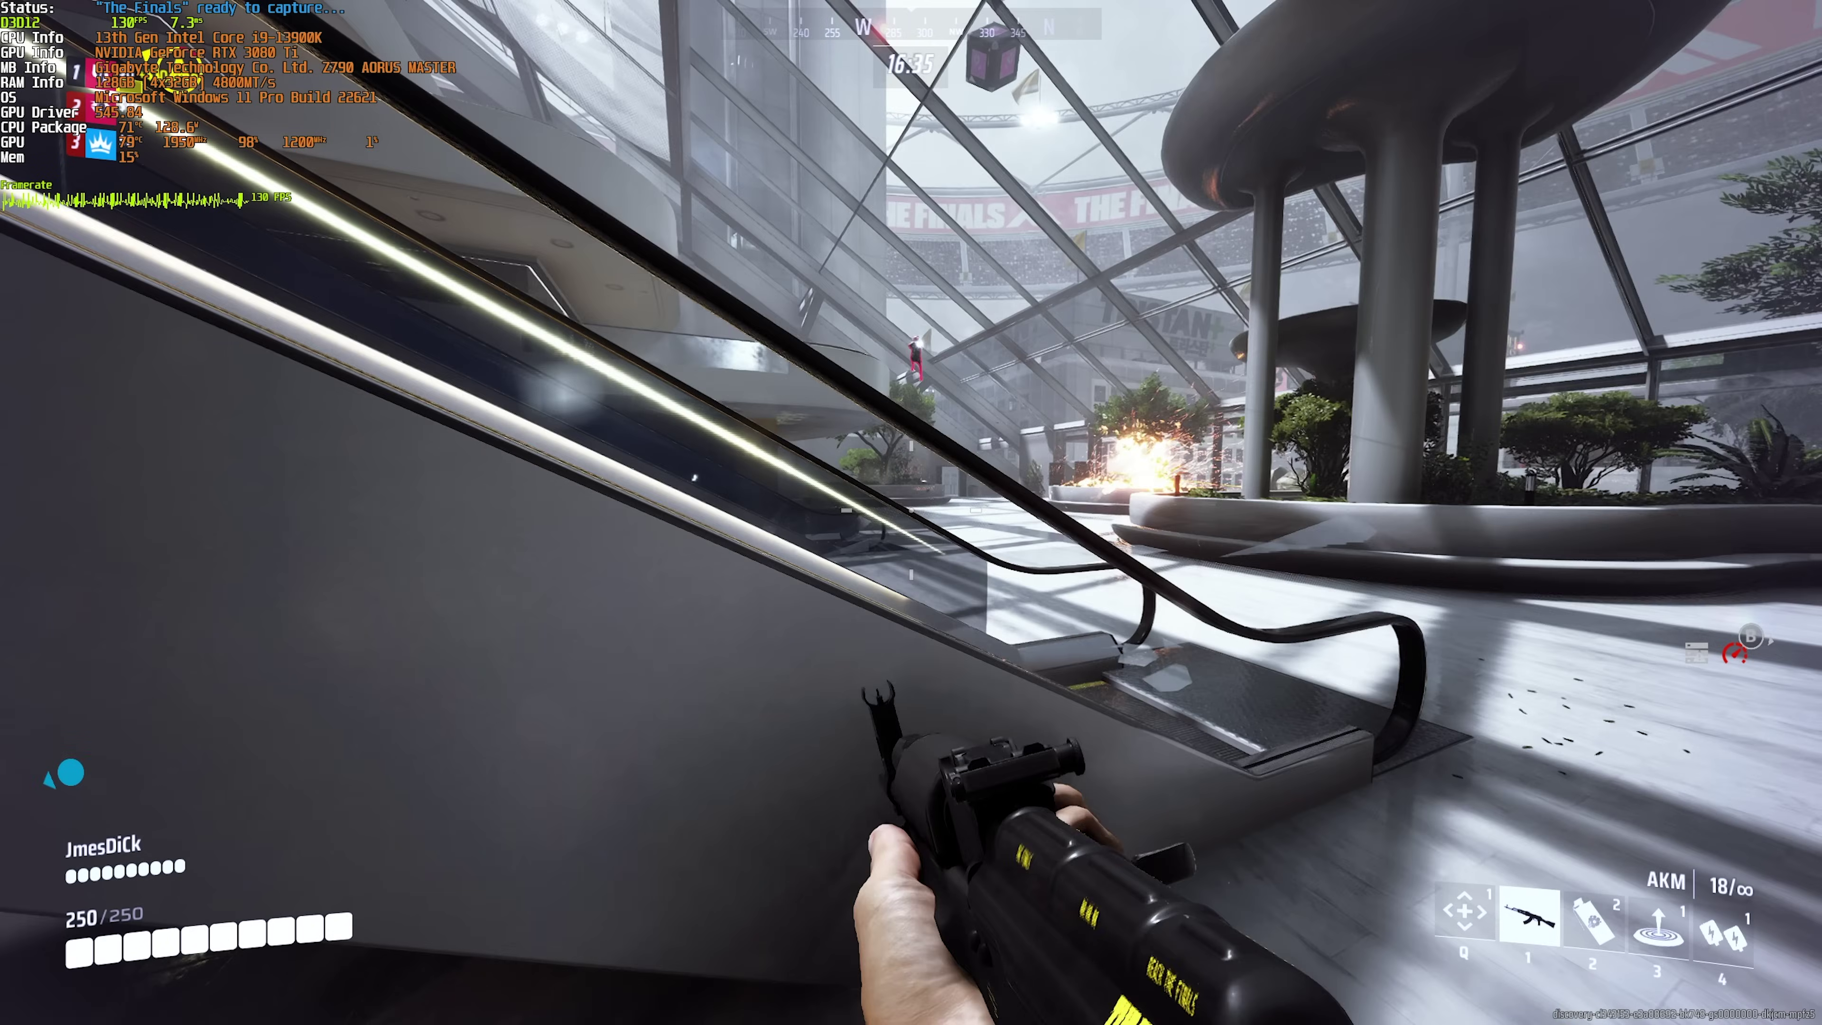
{"action": "left_click", "coordinate": [911, 512]}
{"action": "left_click", "coordinate": [911, 512]}
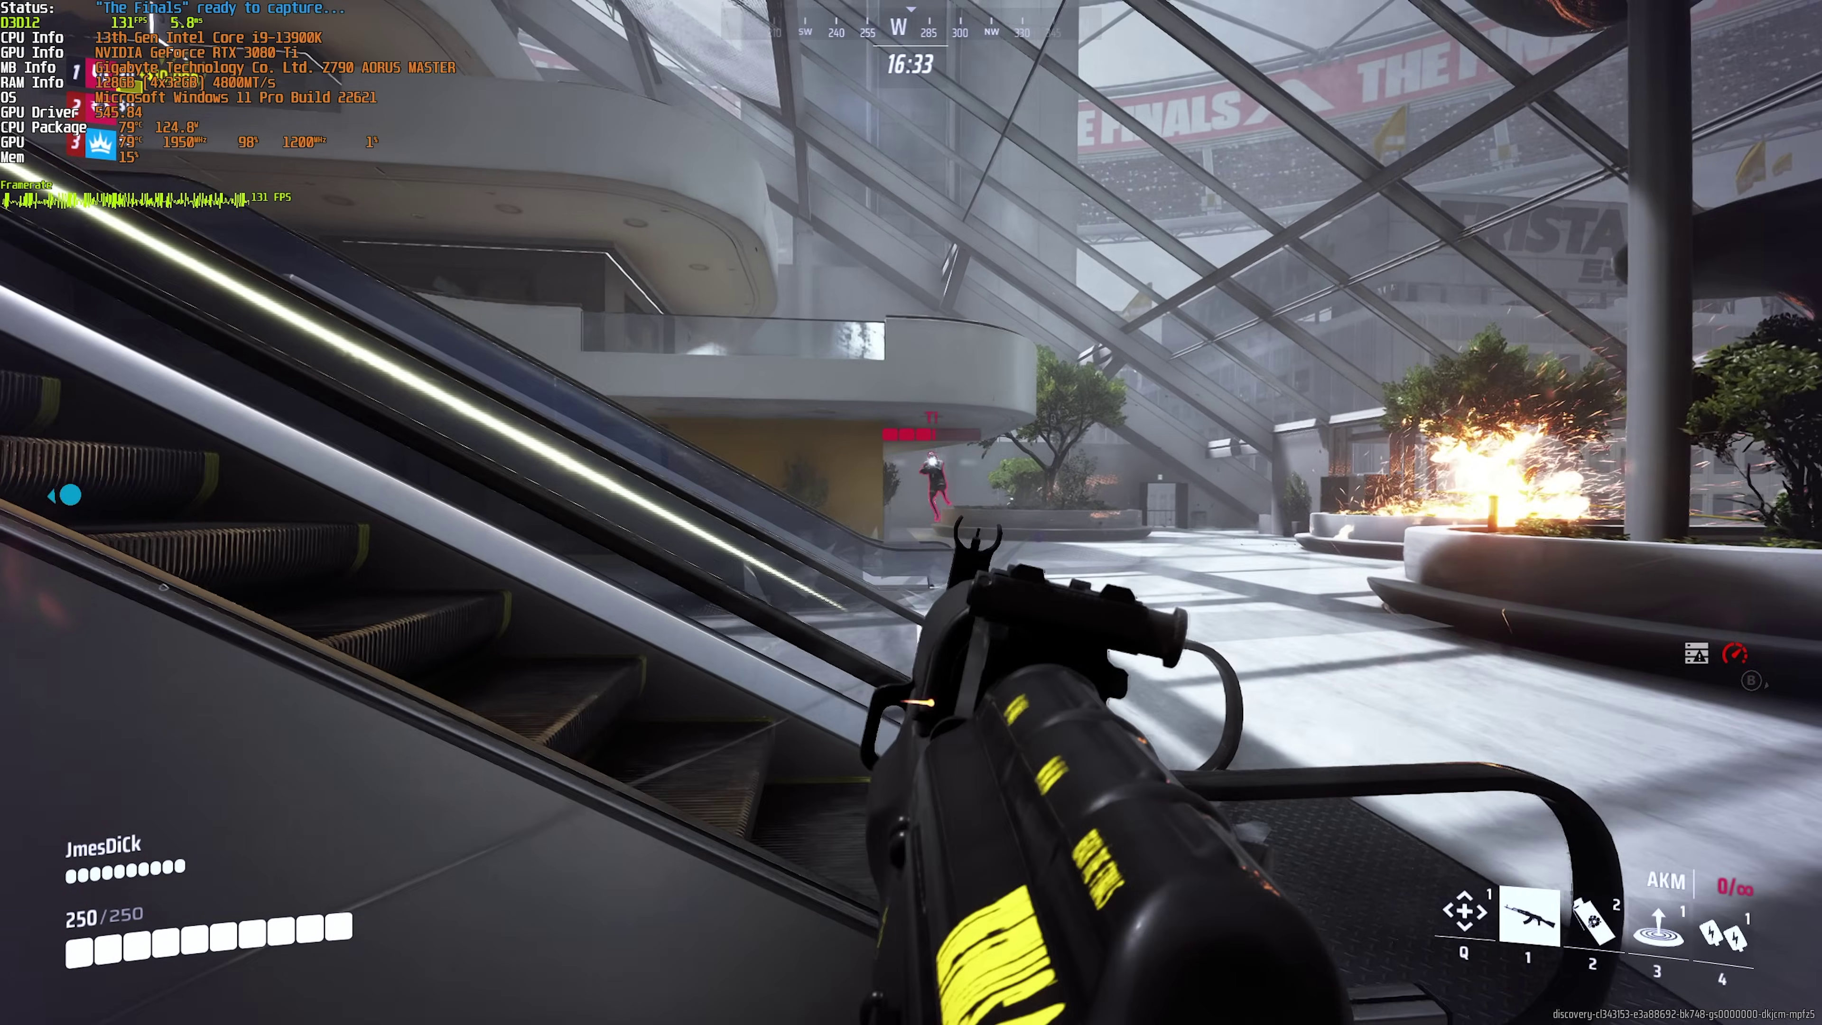
{"action": "key", "text": "r"}
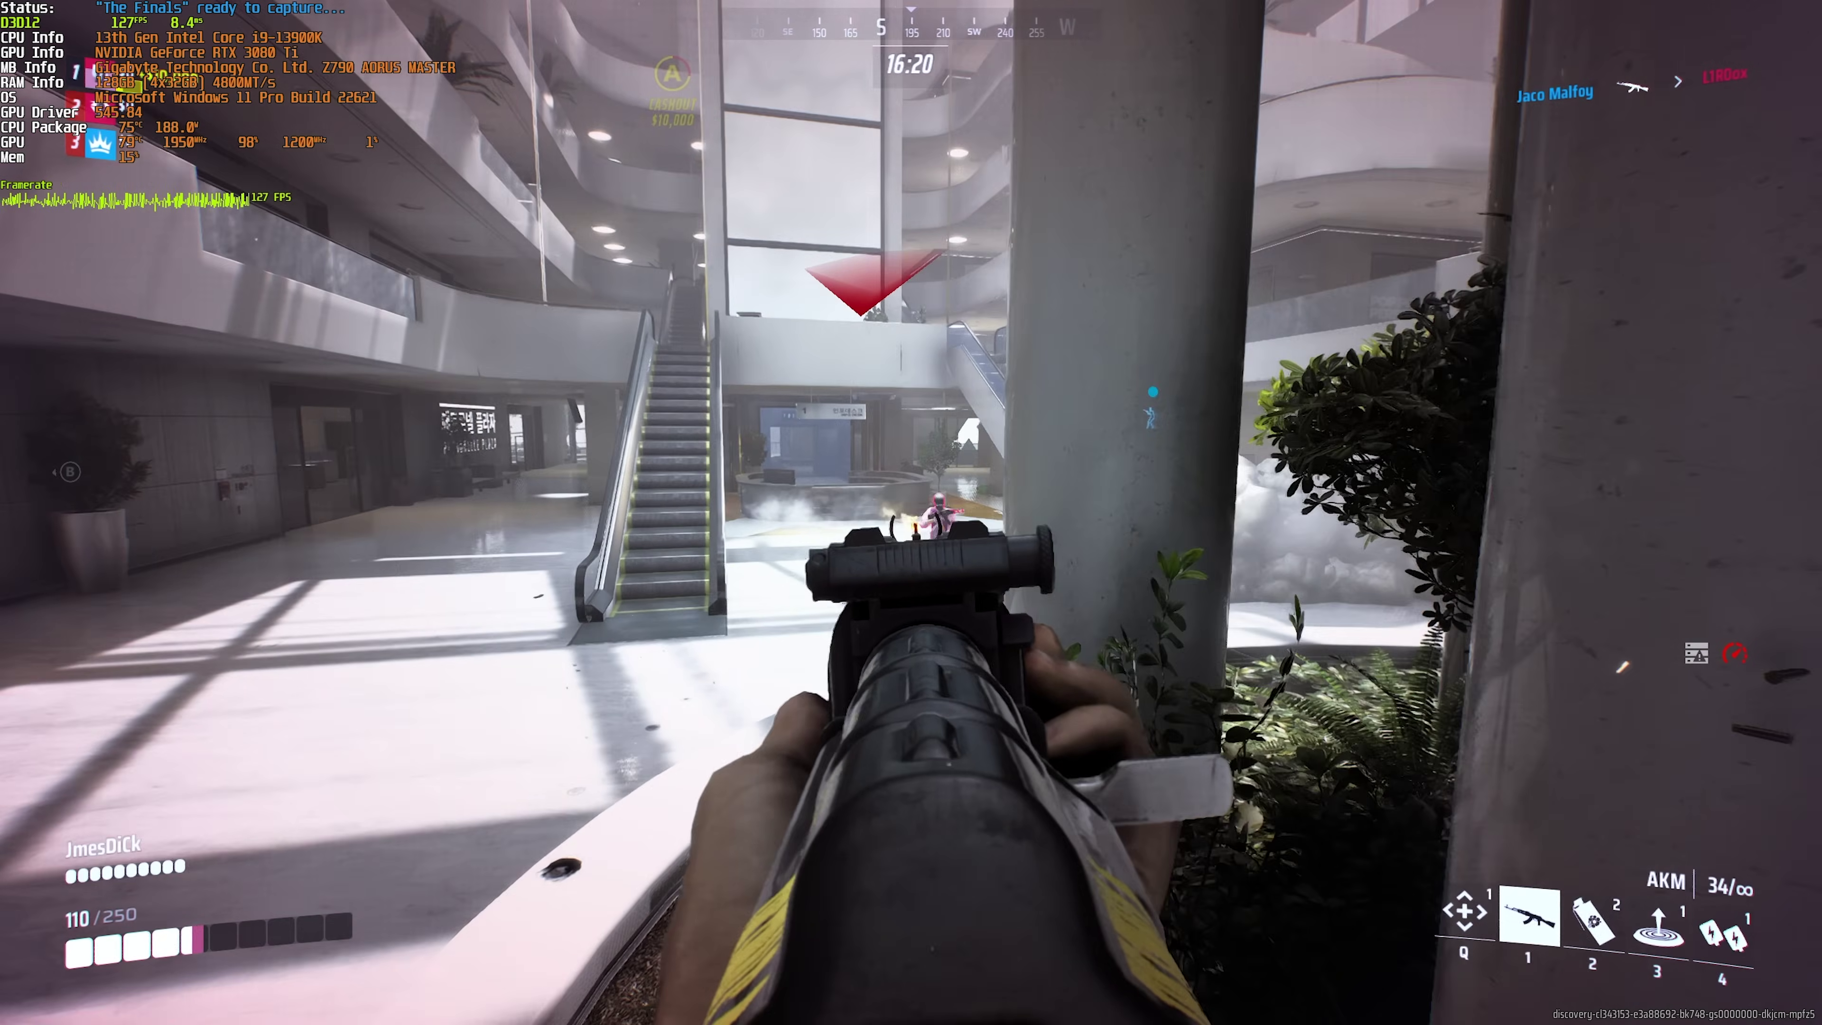
{"action": "left_click", "coordinate": [911, 513]}
{"action": "key", "text": "Escape"}
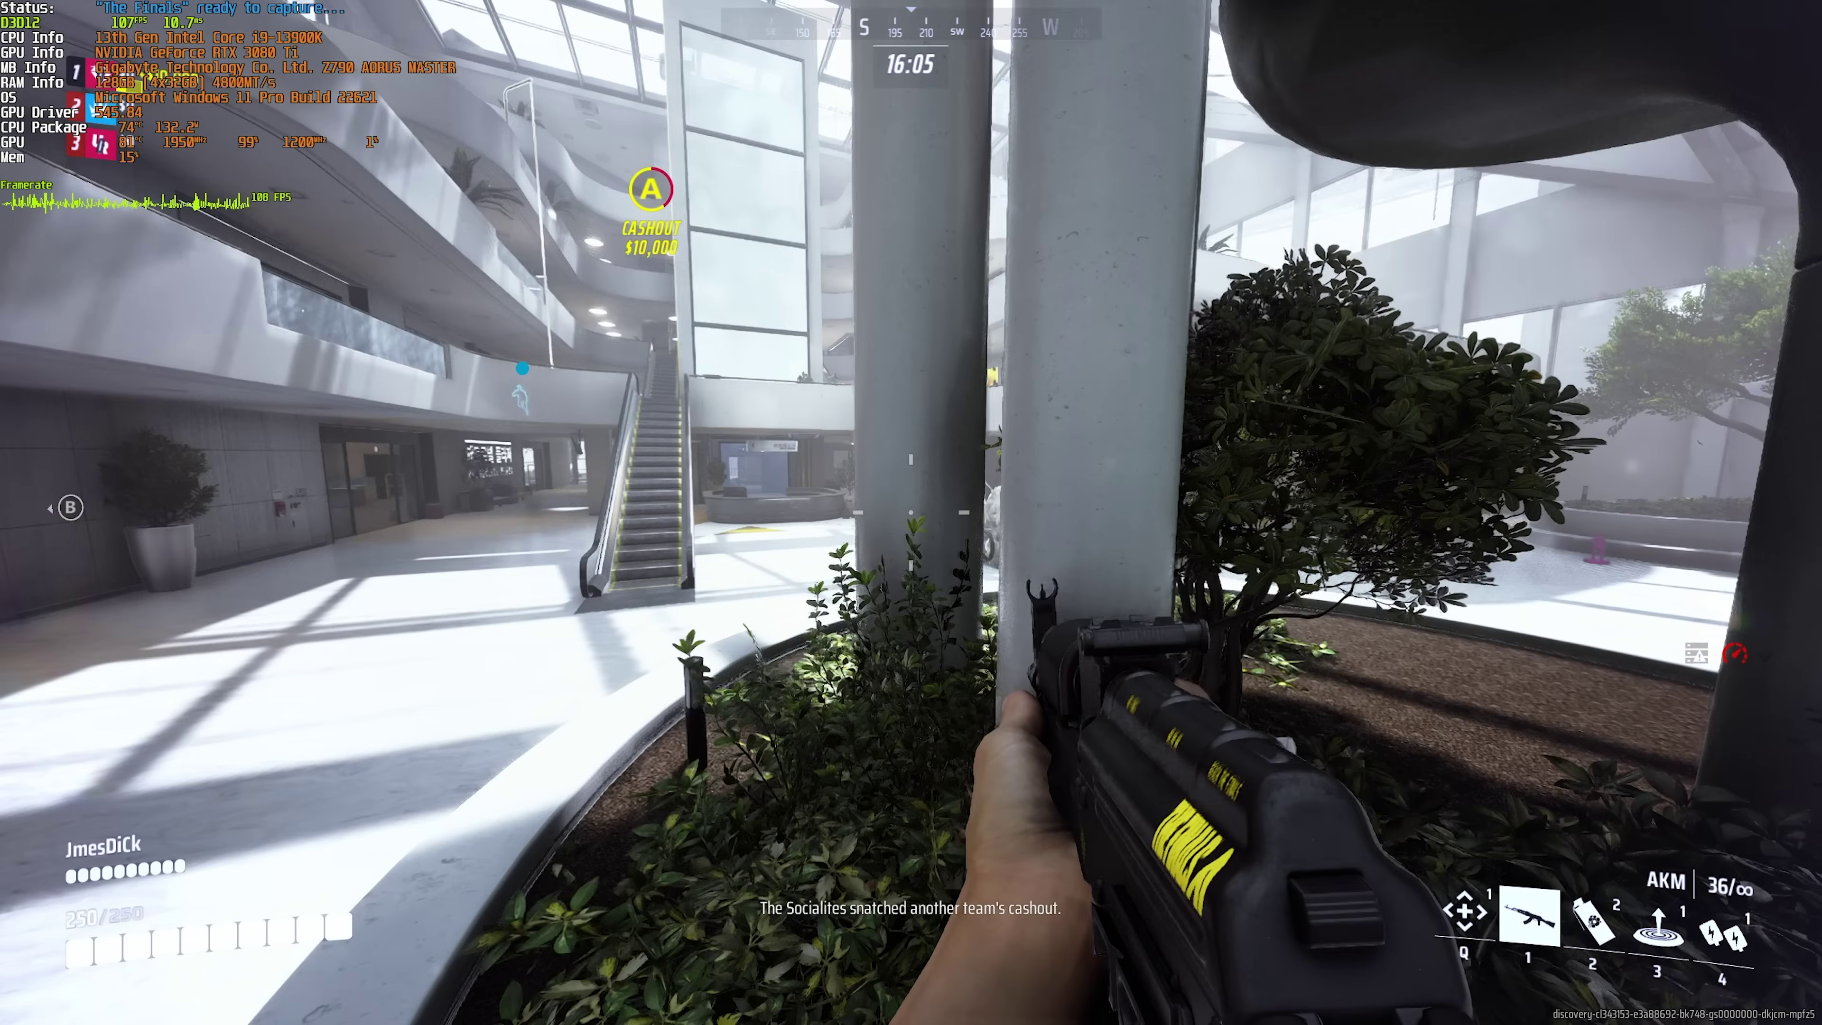
- Move into the glass garden, confirm the Epic preset in settings, and resume the match
{"action": "key", "text": "w"}
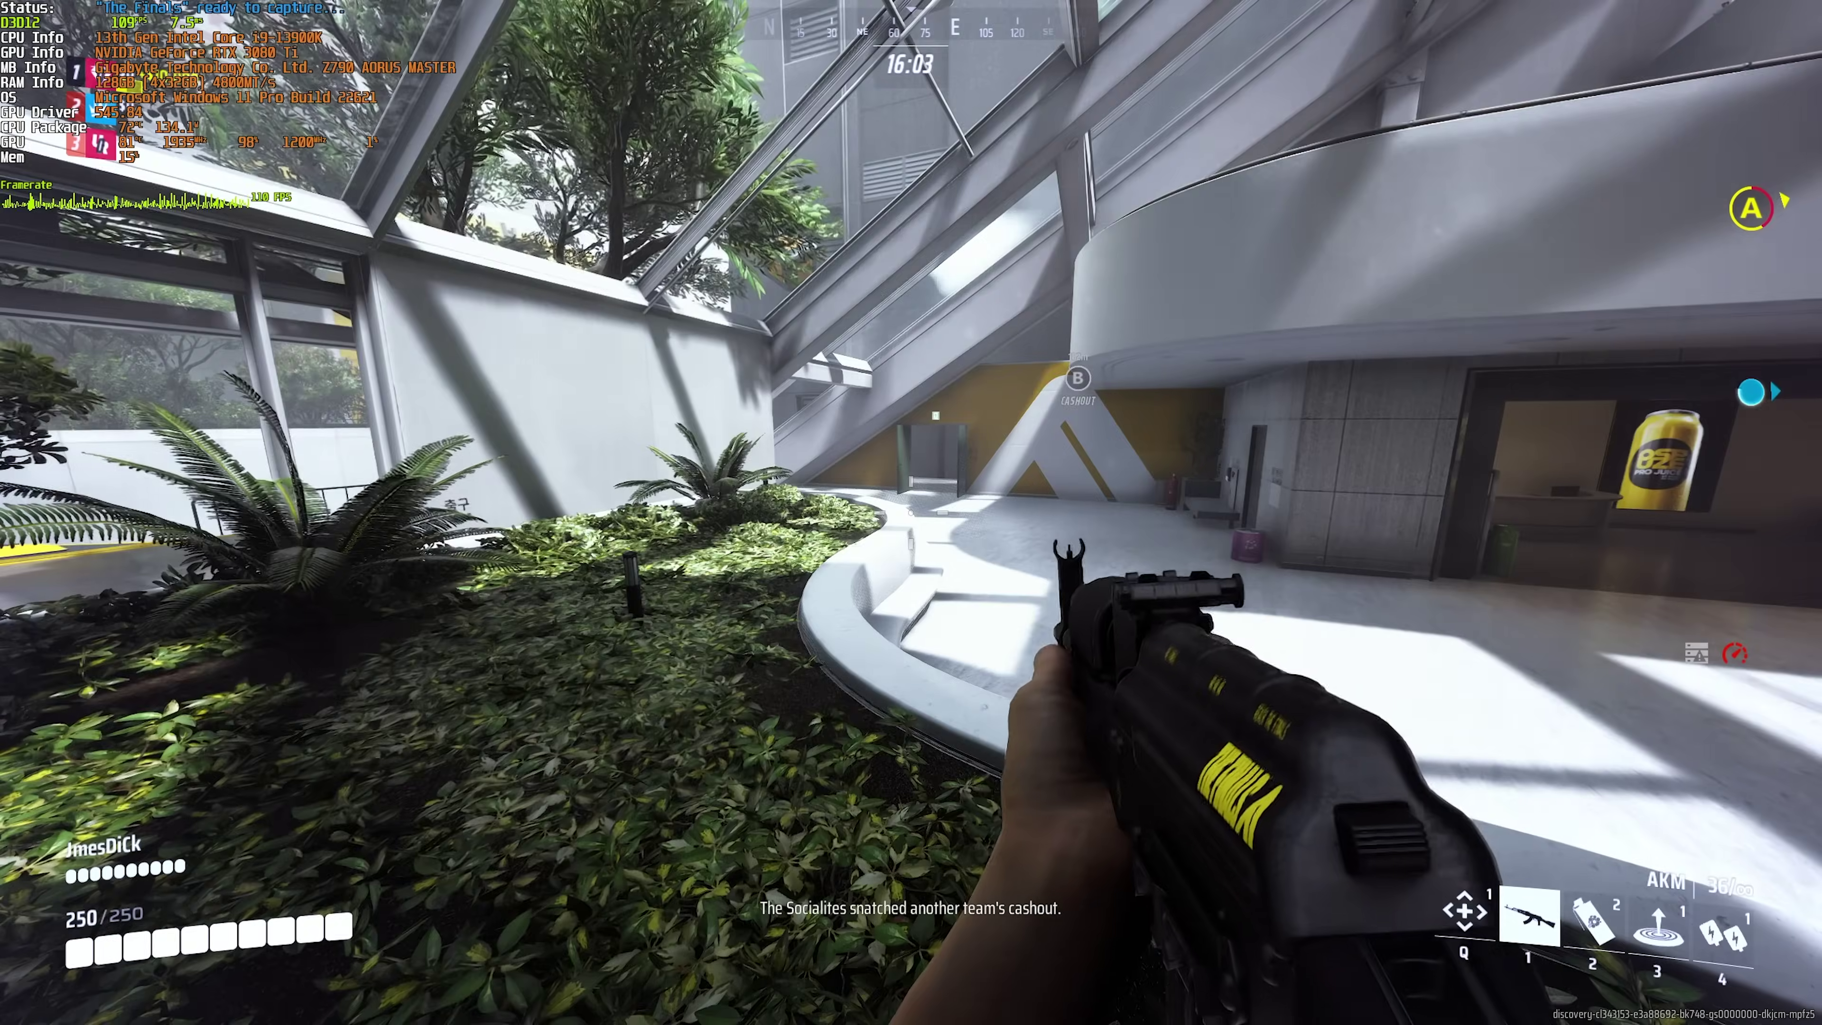
{"action": "key", "text": "Escape"}
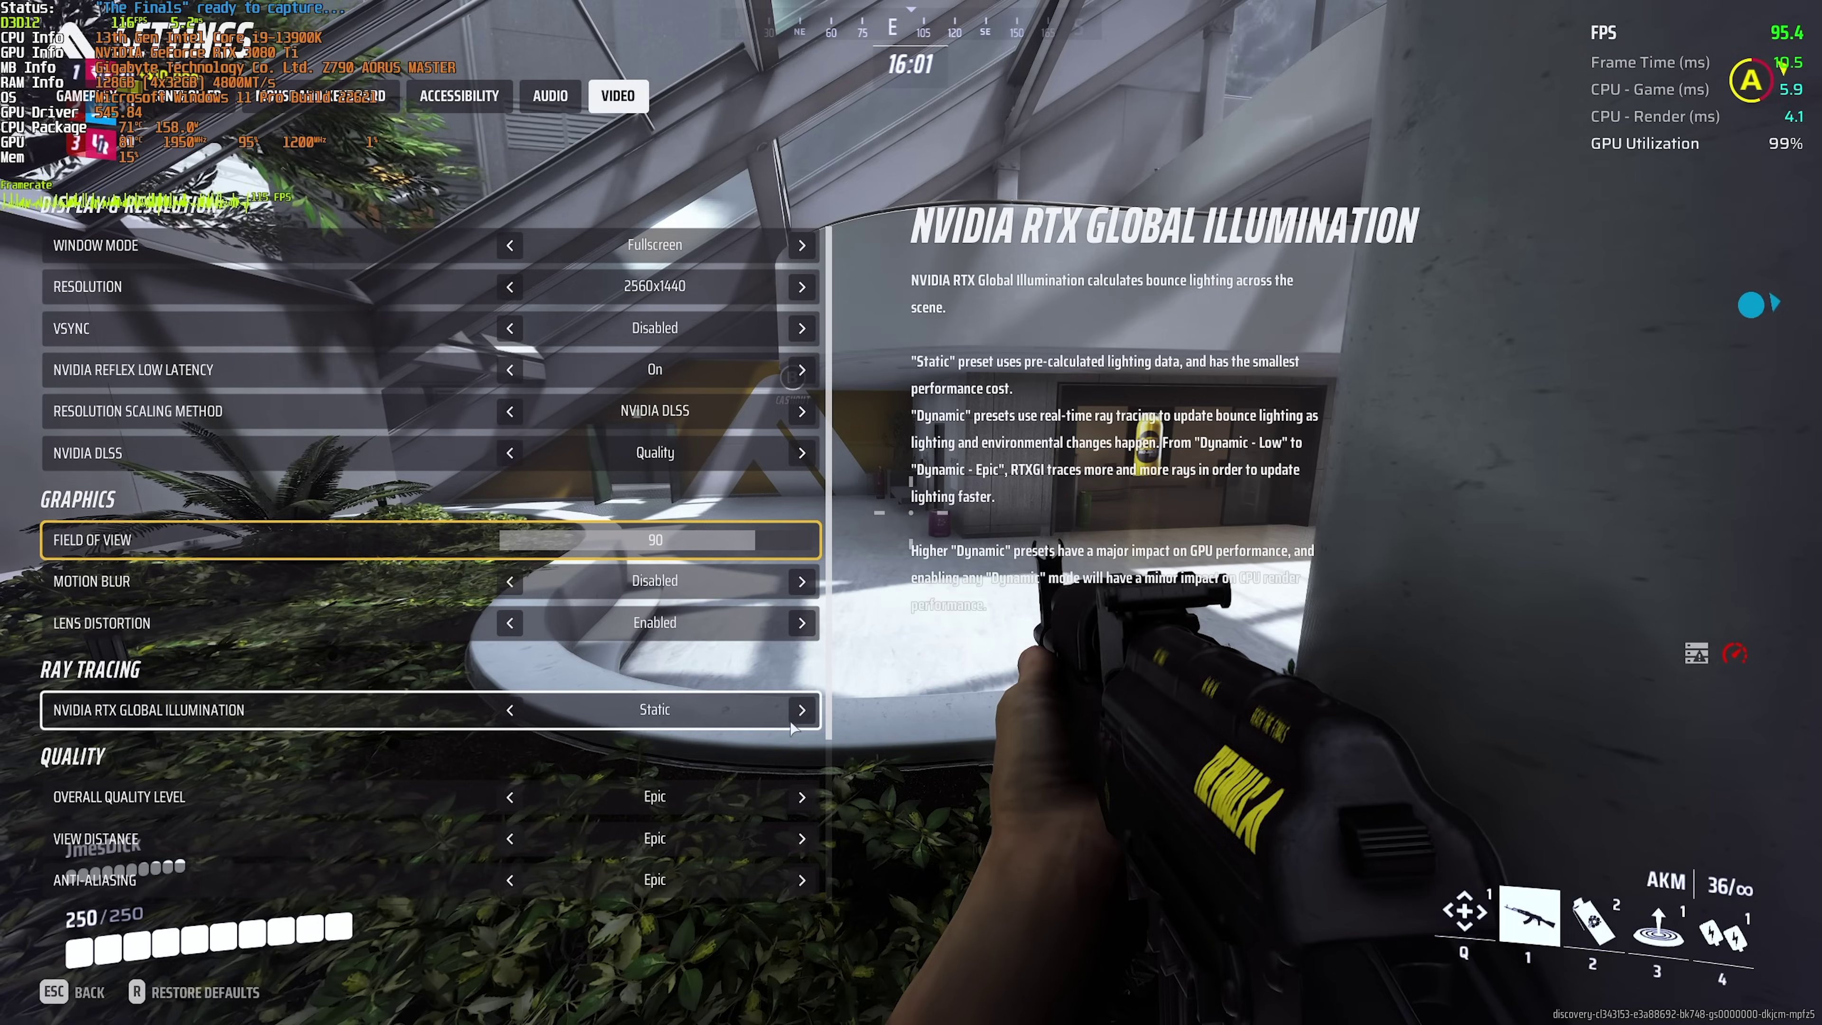
{"action": "key", "text": "Escape"}
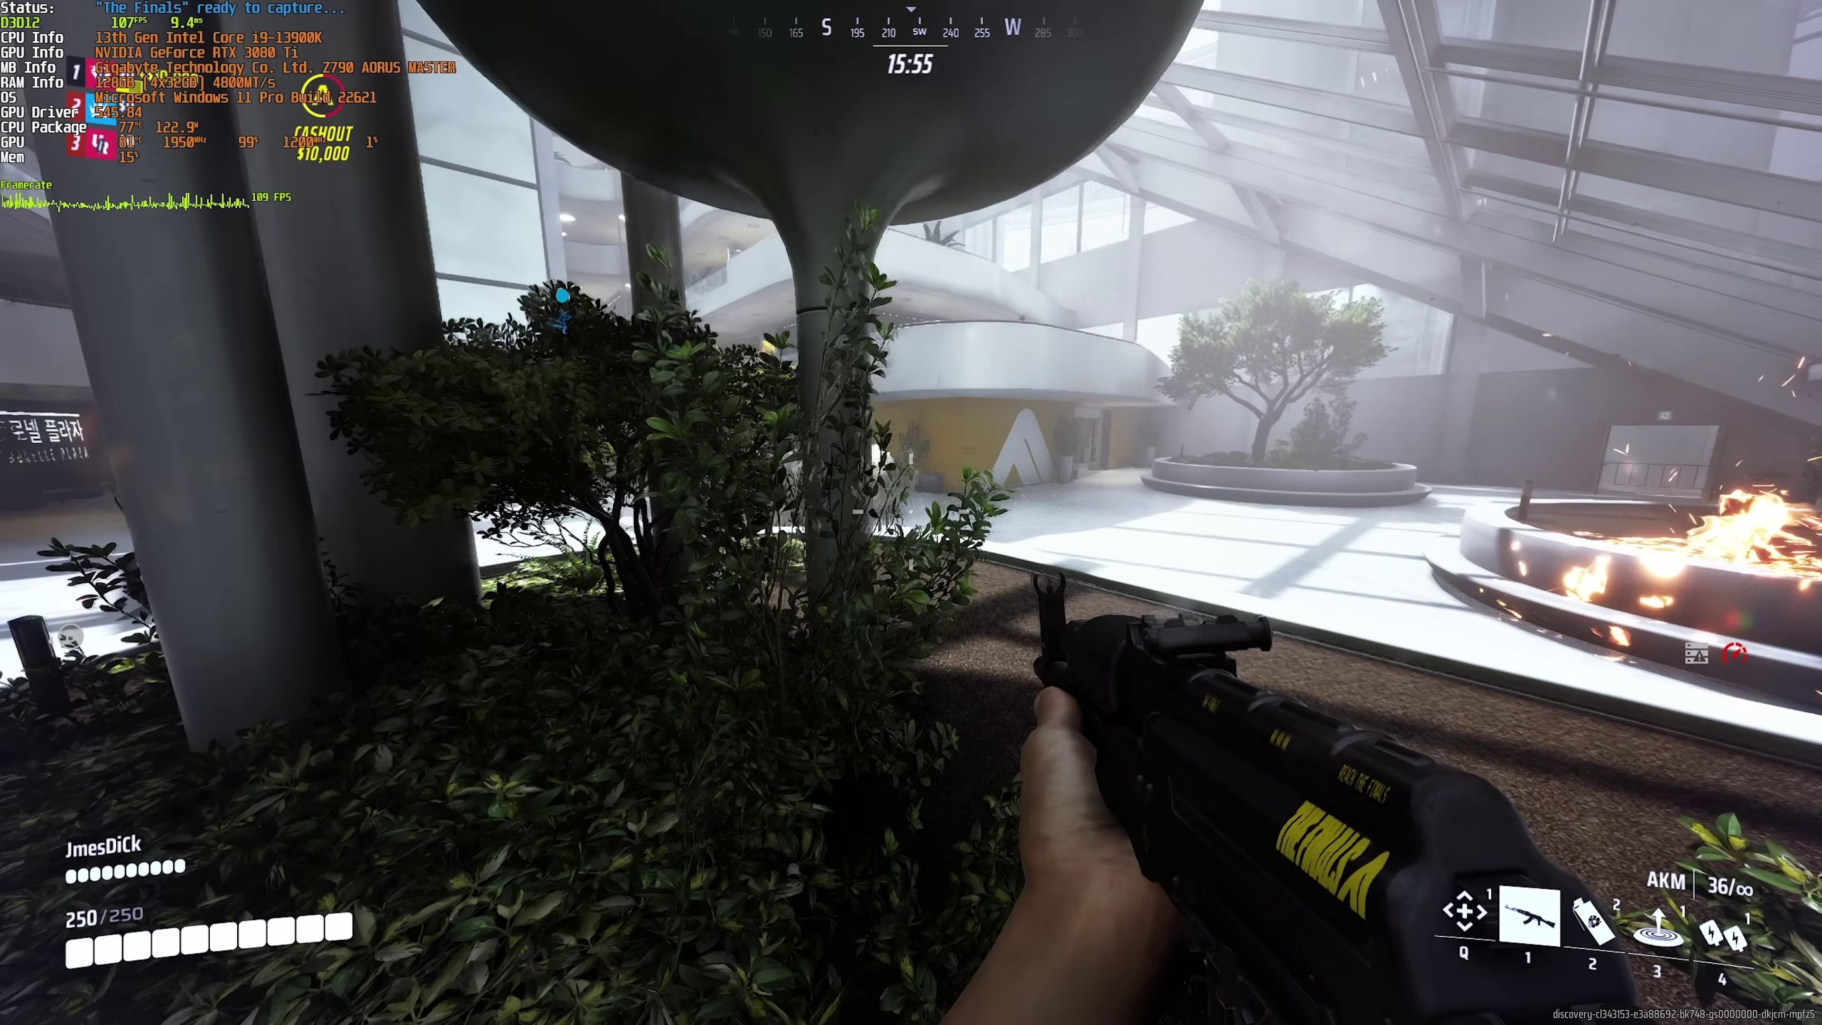
- Sprint across the atrium, up the escalator, and climb the stairs through the mall lobby
{"action": "key", "text": "w"}
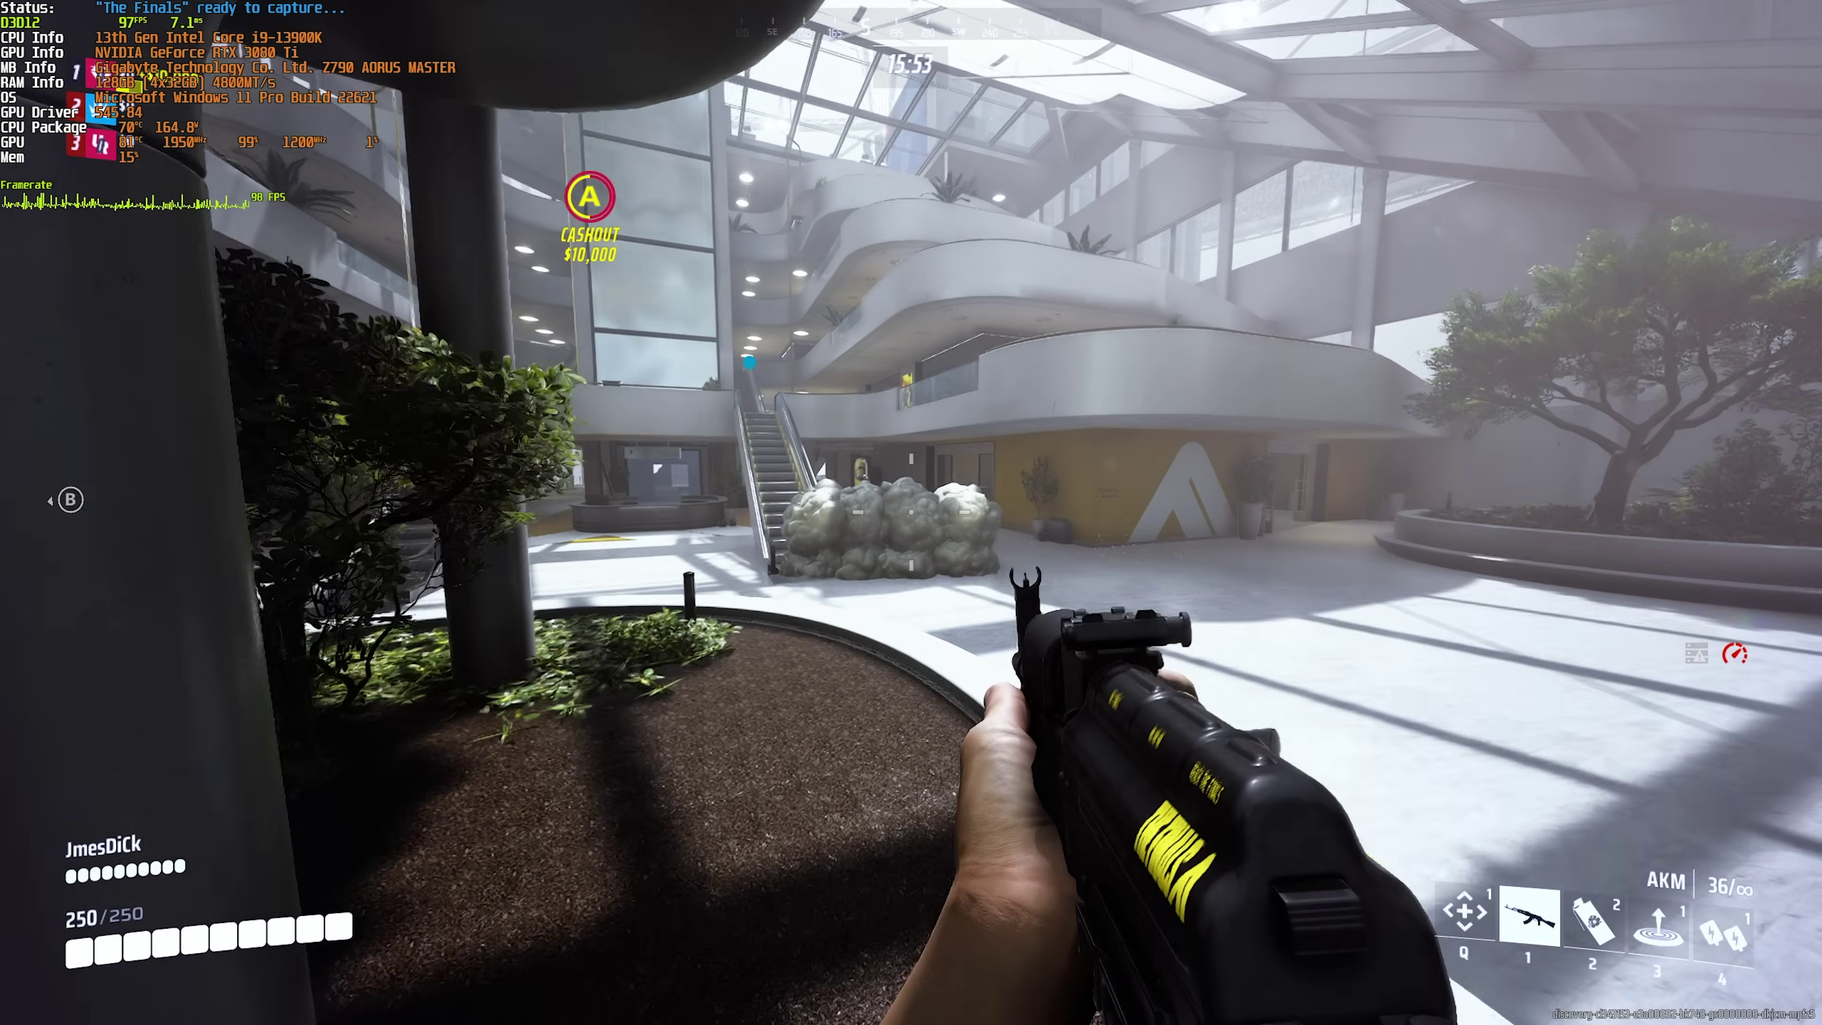
{"action": "key", "text": "w"}
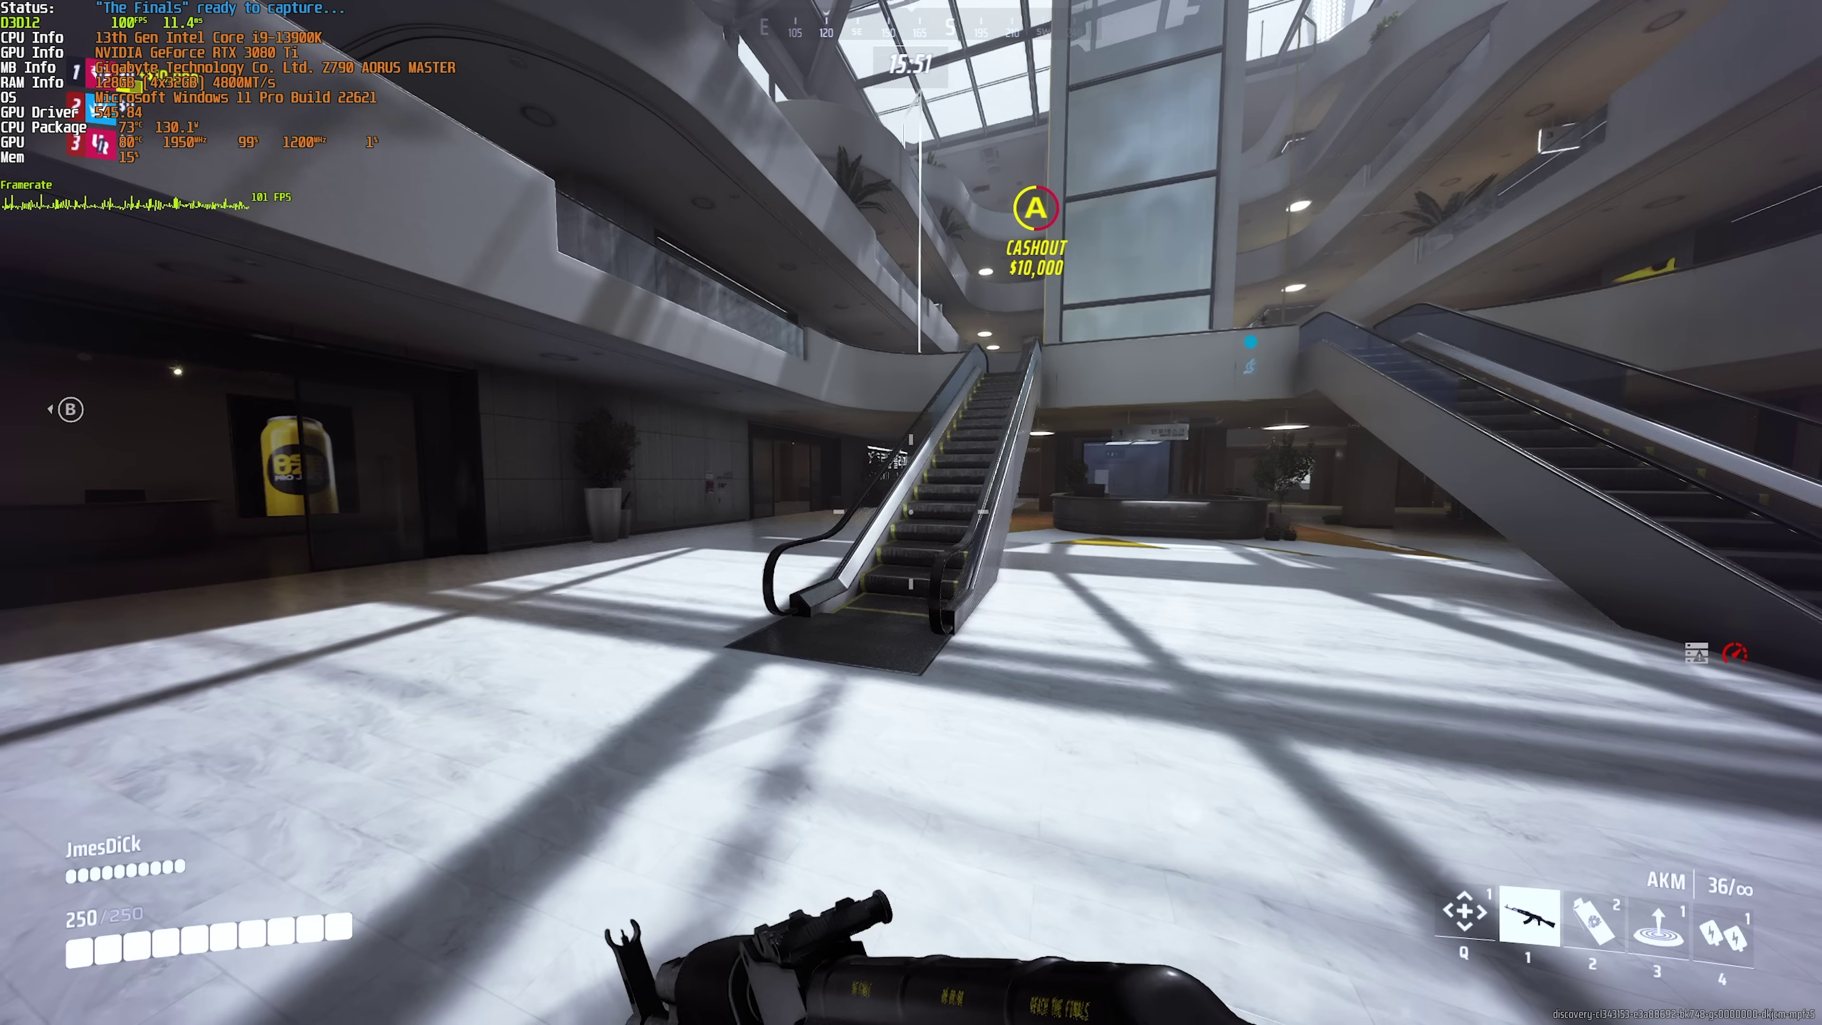
{"action": "key", "text": "w"}
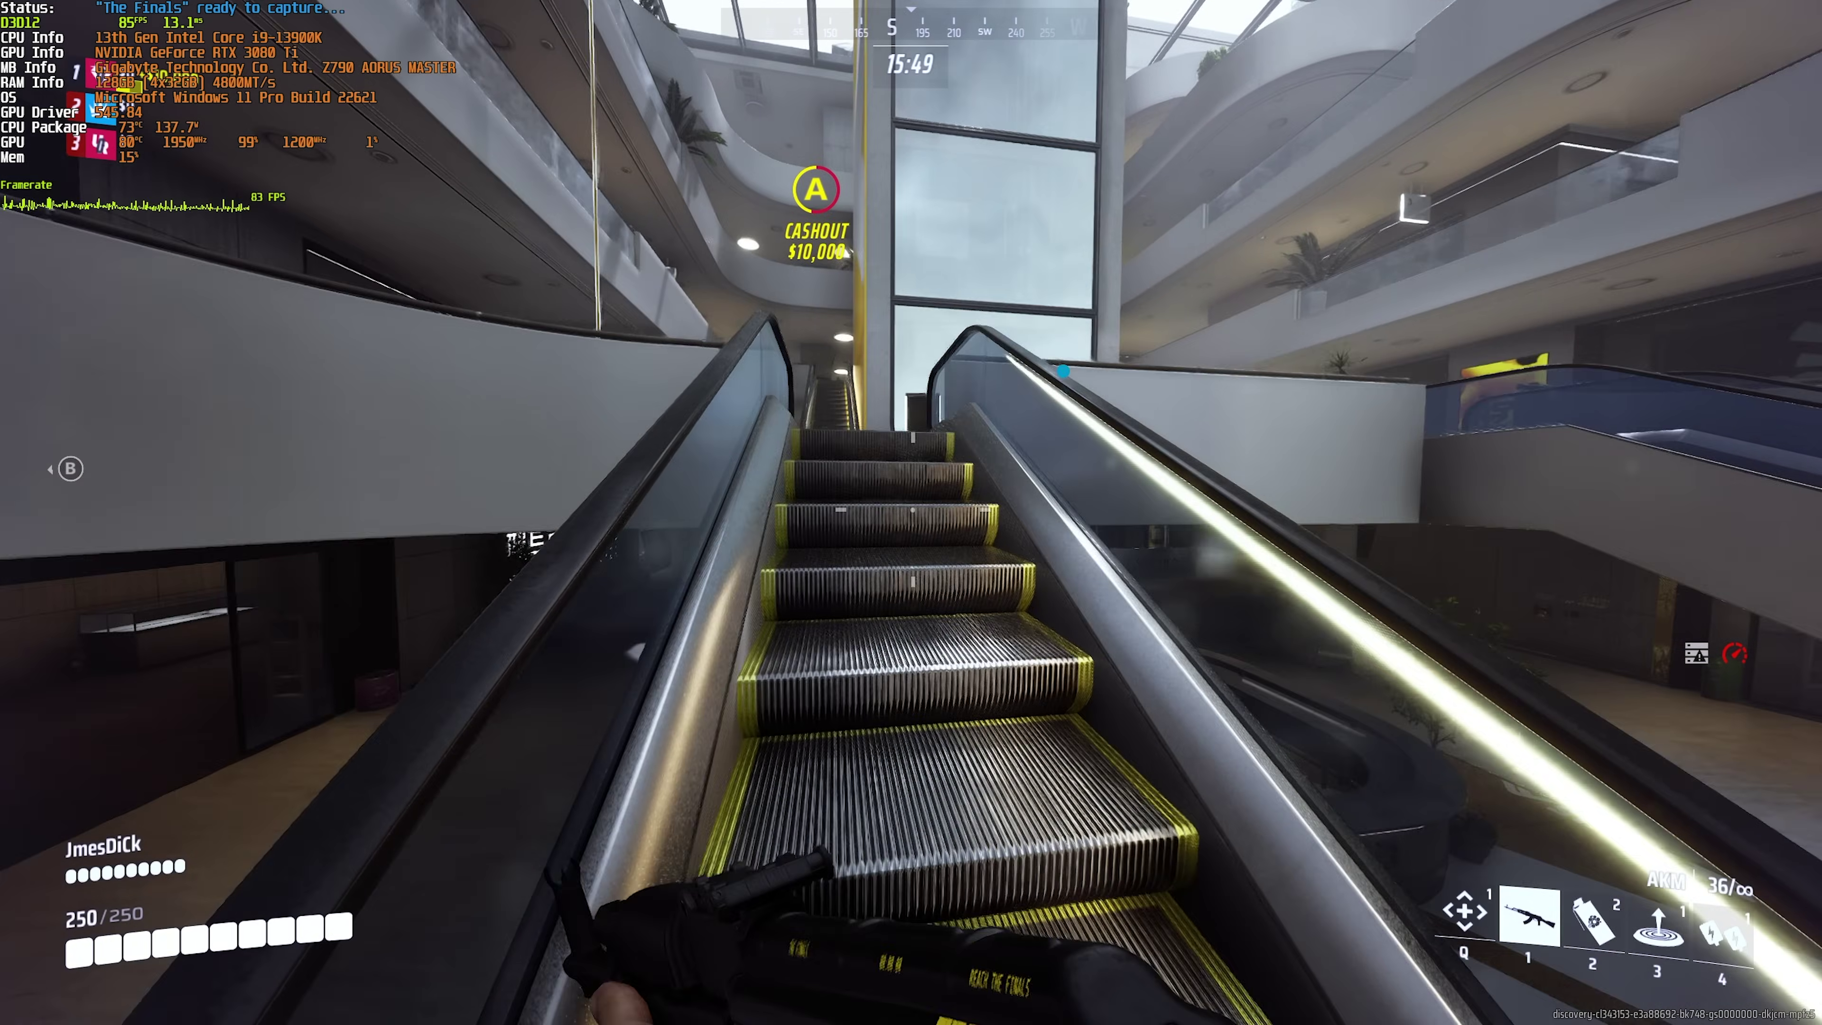
{"action": "key", "text": "w"}
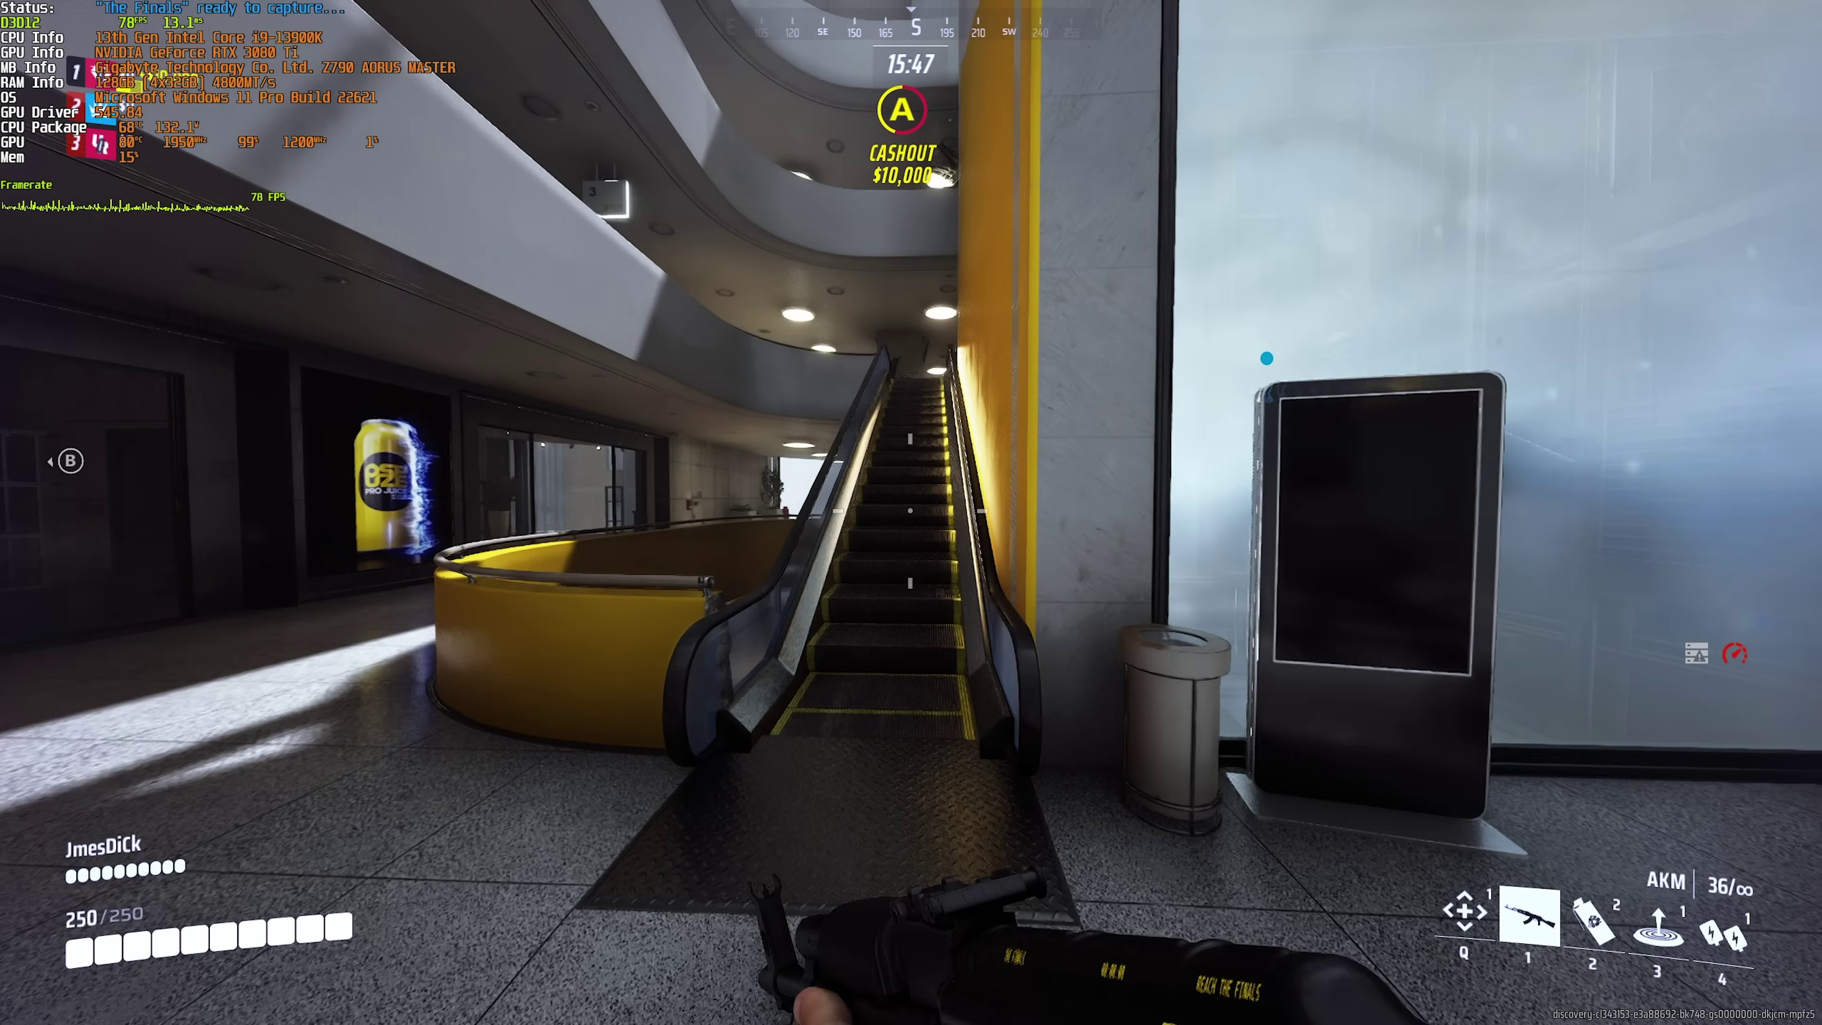
{"action": "key", "text": "w"}
{"action": "key", "text": "w"}
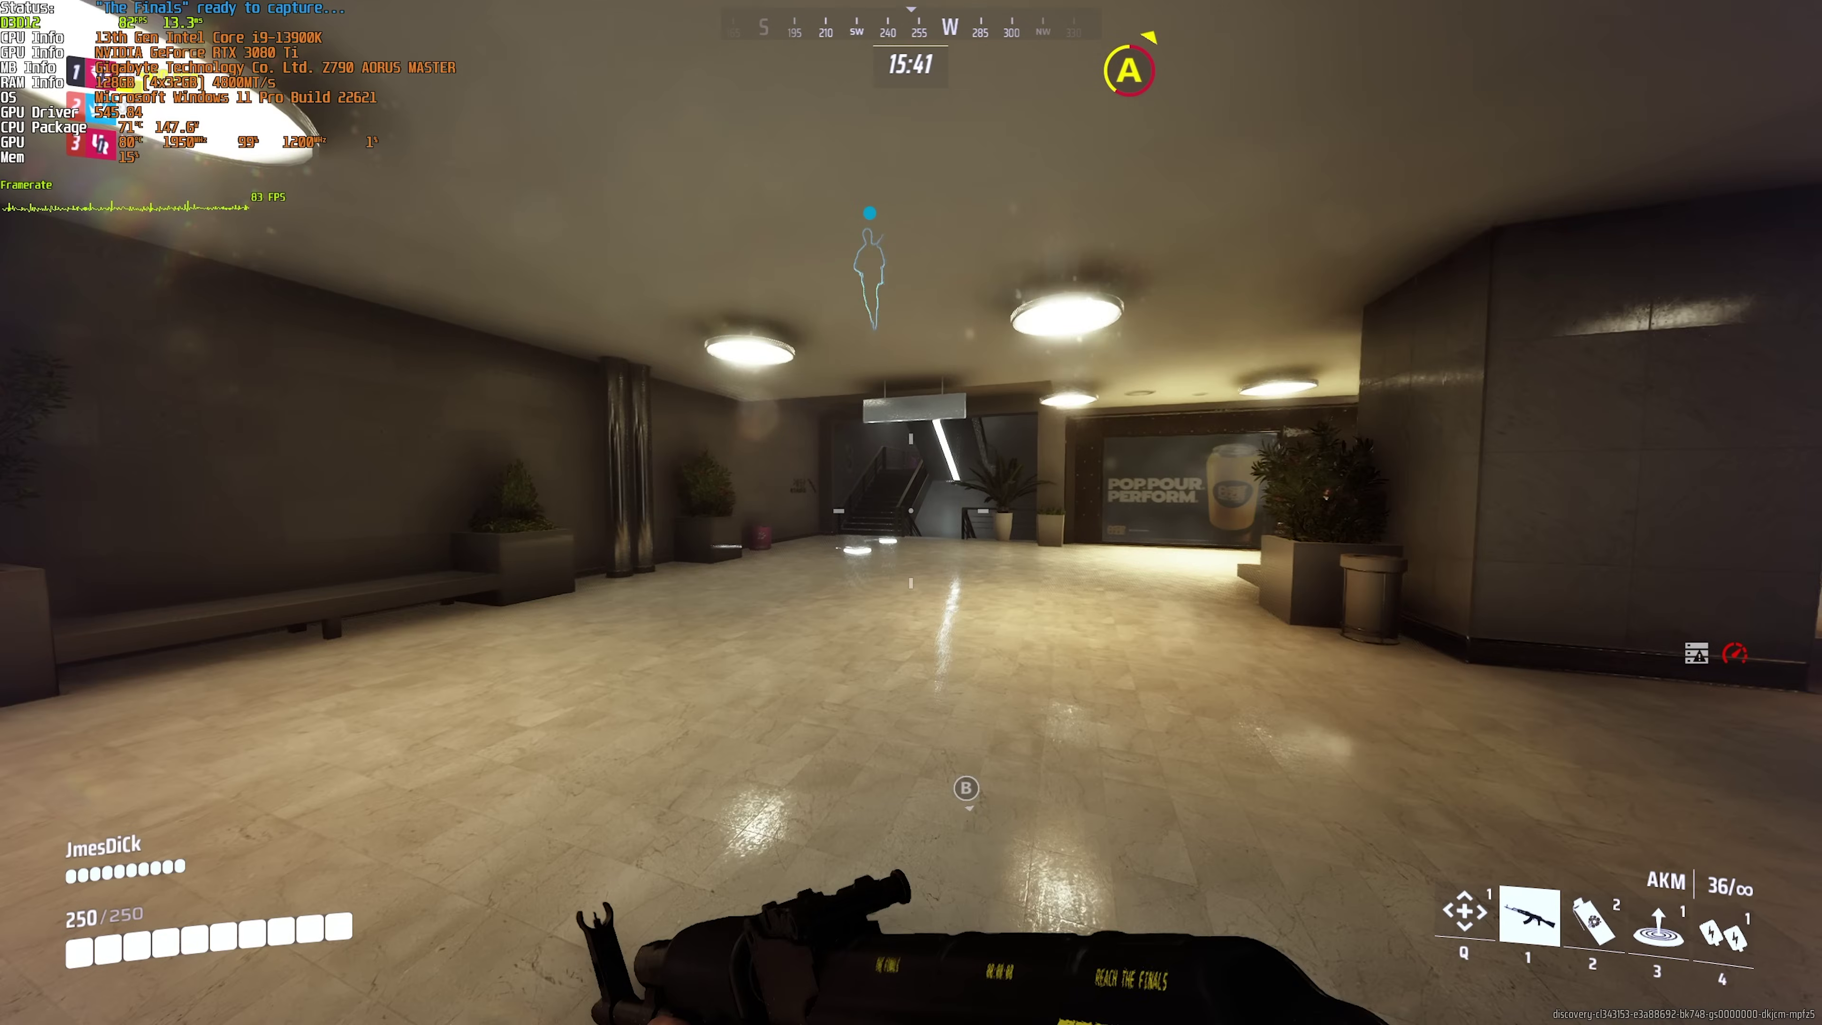
{"action": "key", "text": "w"}
{"action": "key", "text": "w"}
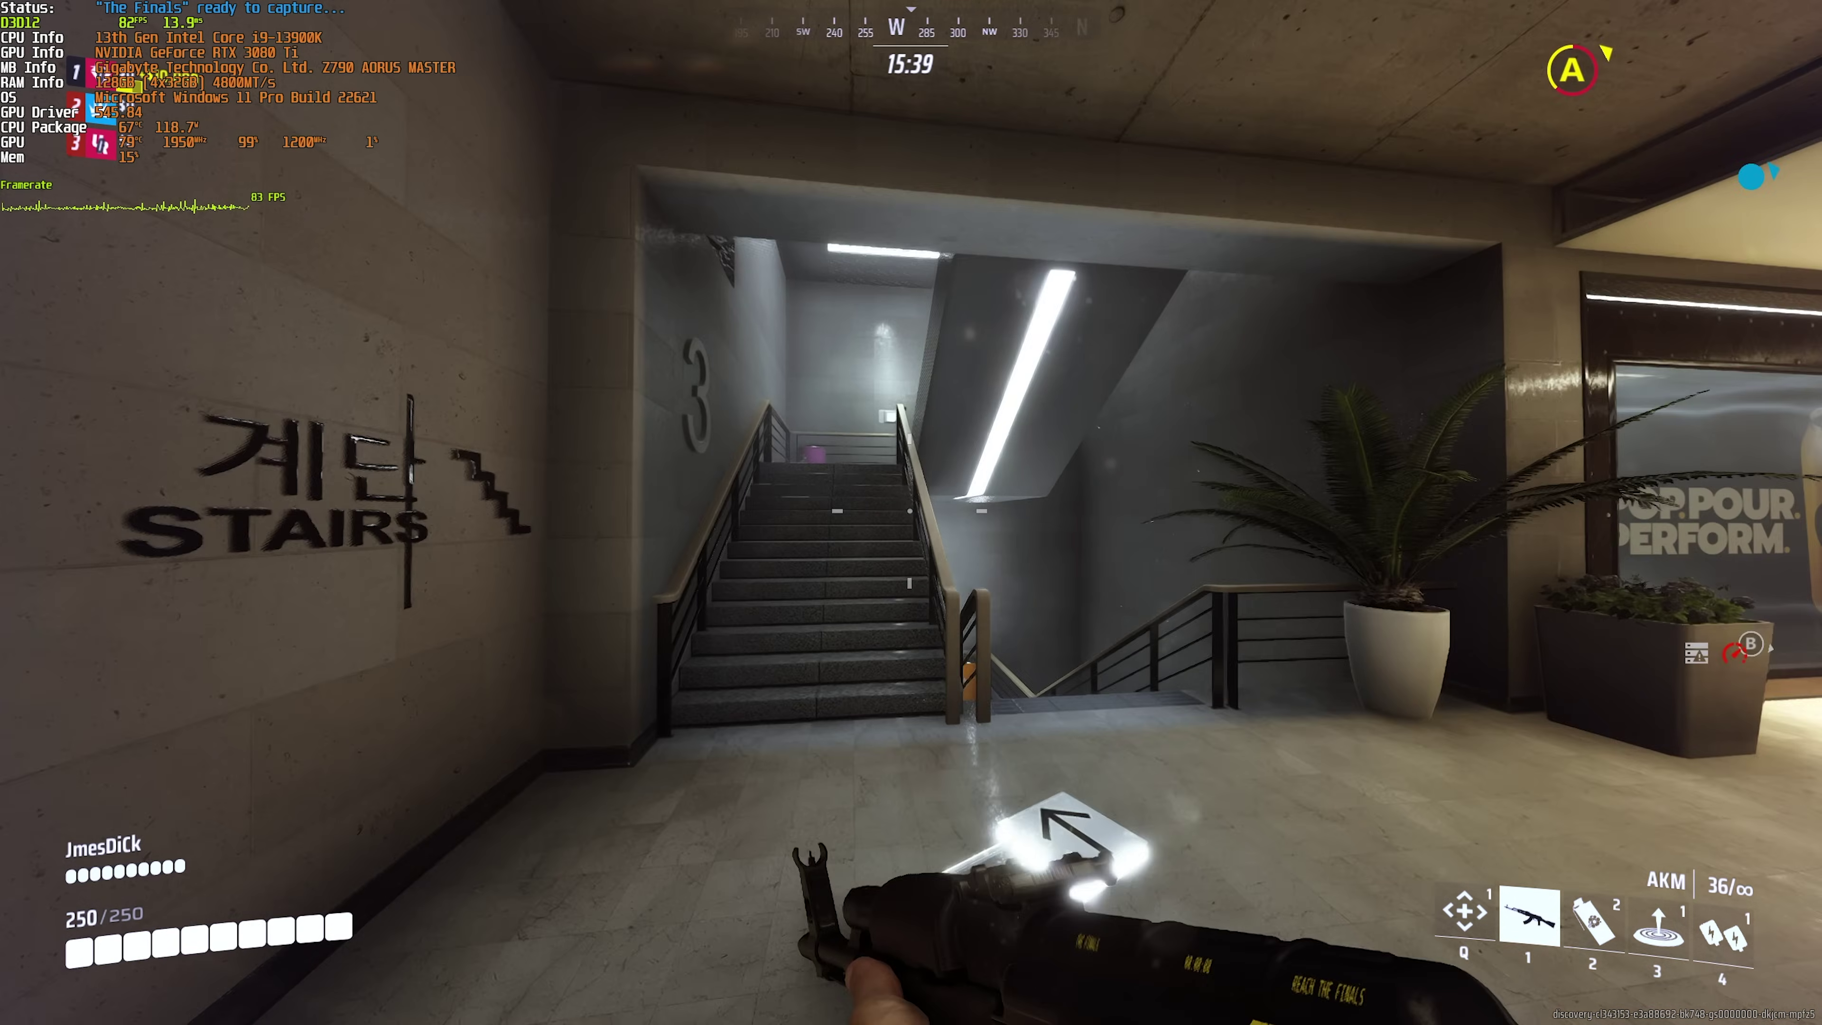
{"action": "key", "text": "w"}
{"action": "key", "text": "w"}
{"action": "key", "text": "w"}
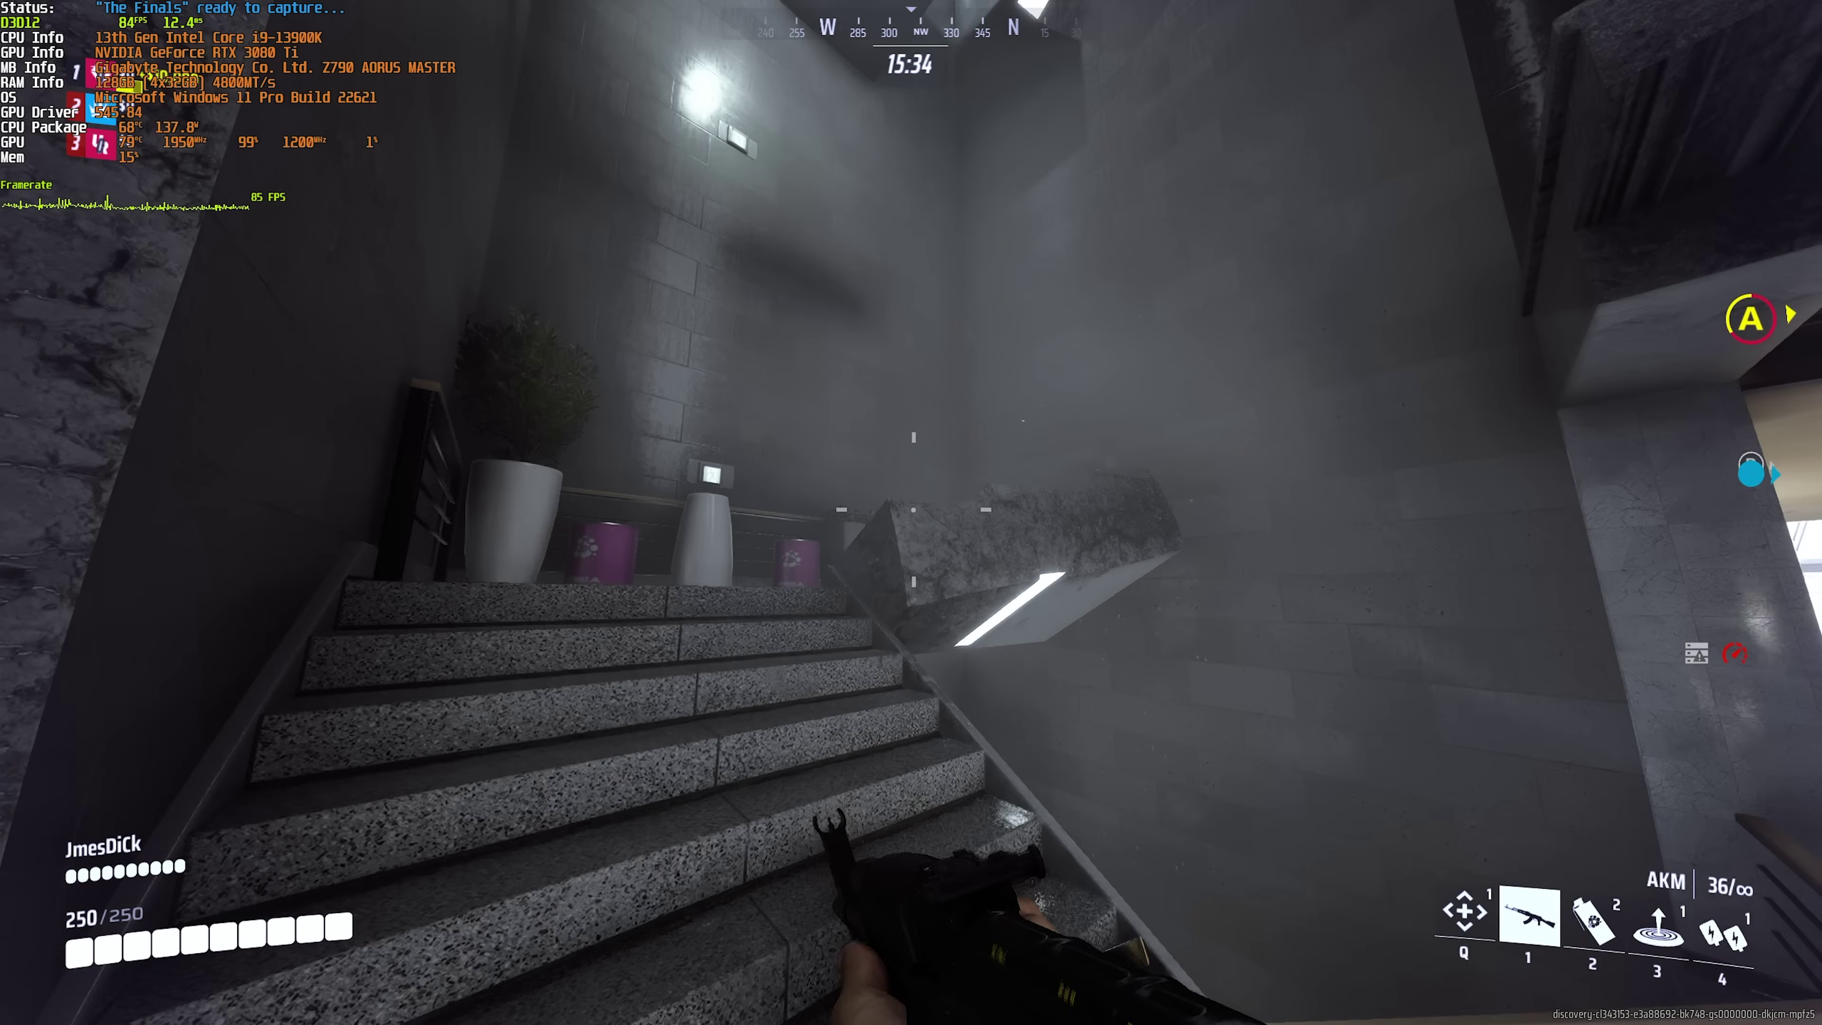
{"action": "key", "text": "w"}
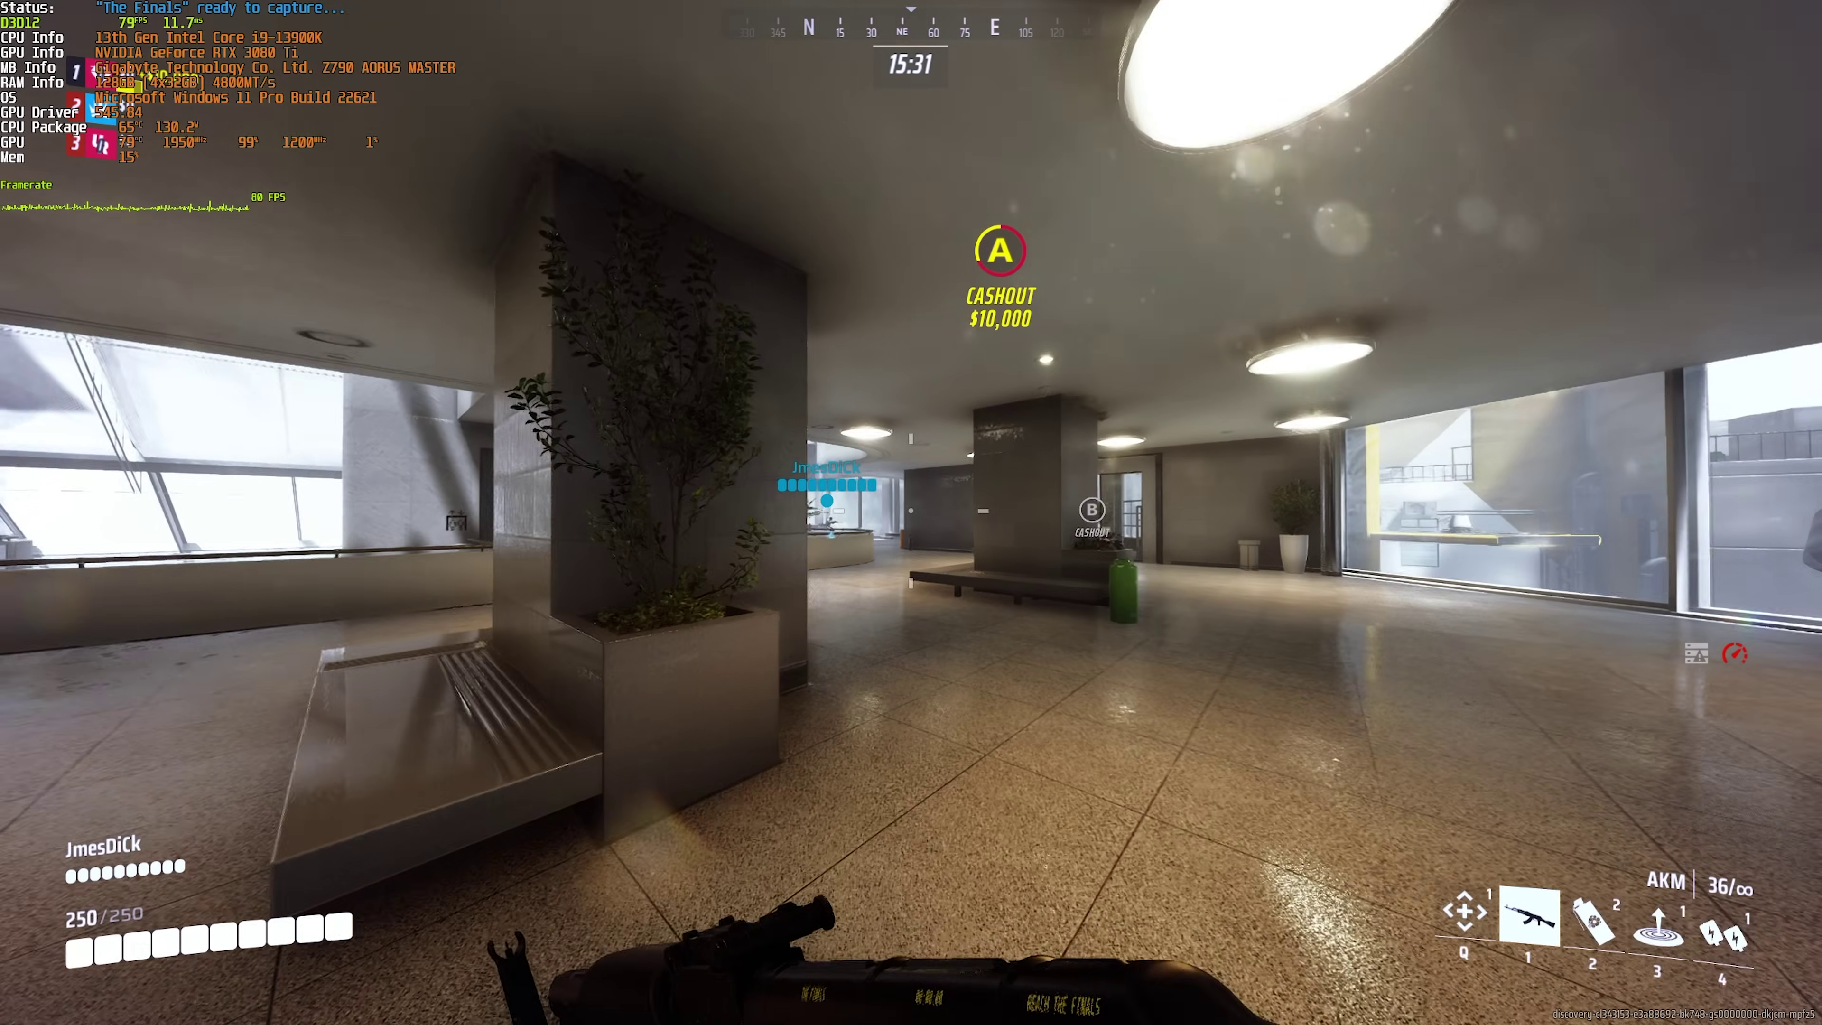
{"action": "key", "text": "w"}
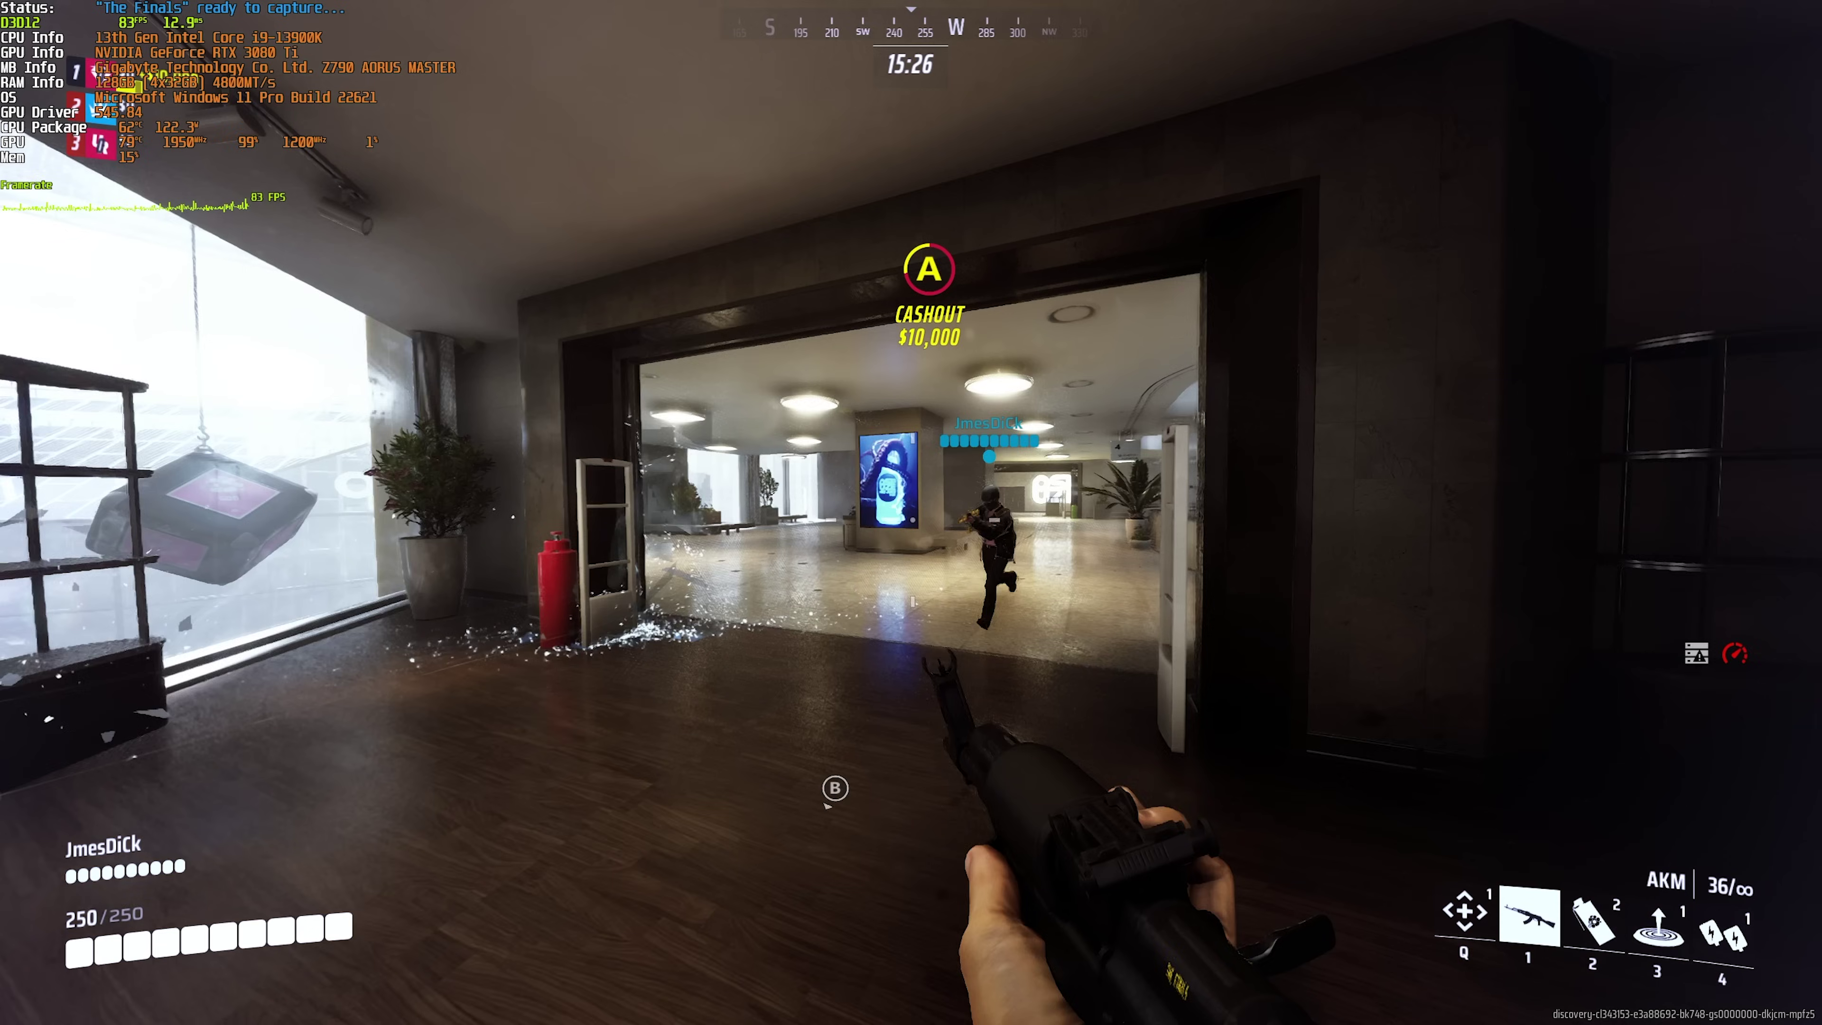